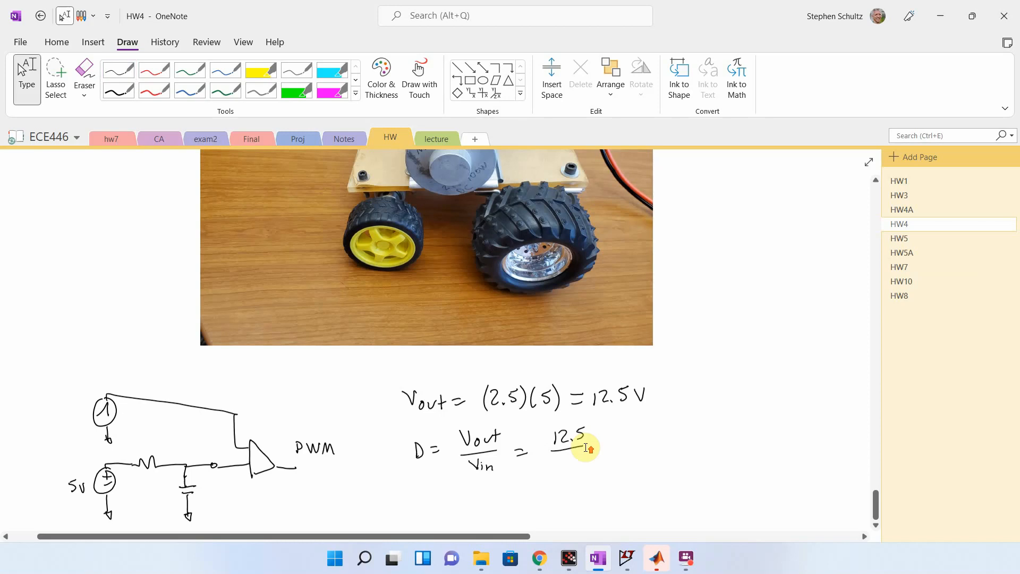
# Recheck the supply voltage in the problem statement and handwrite 29.6 under 12.5 in the duty cycle equation, followed by an equals sign.
pyautogui.scroll(8, 584, 448)
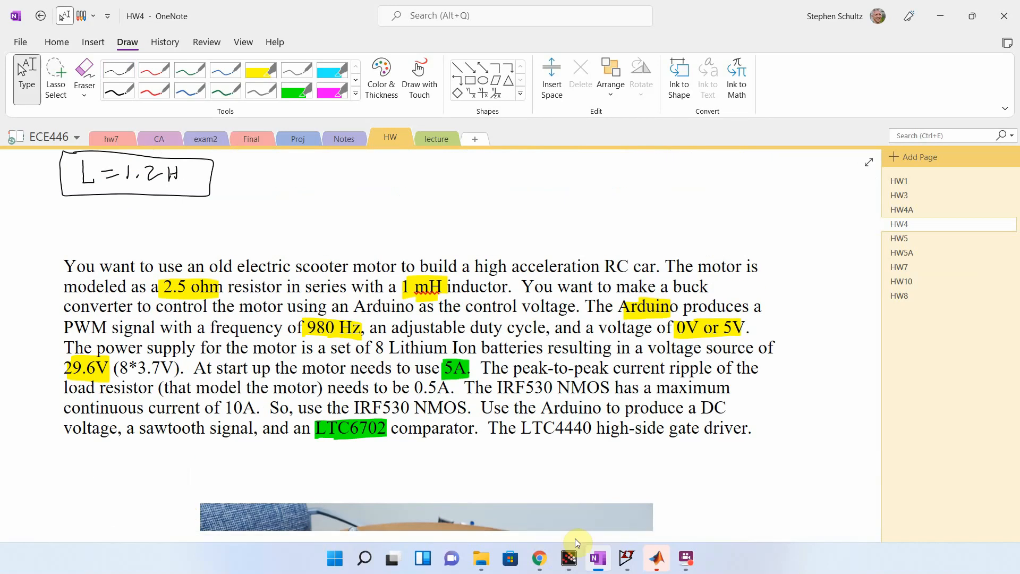
pyautogui.scroll(-8, 132, 414)
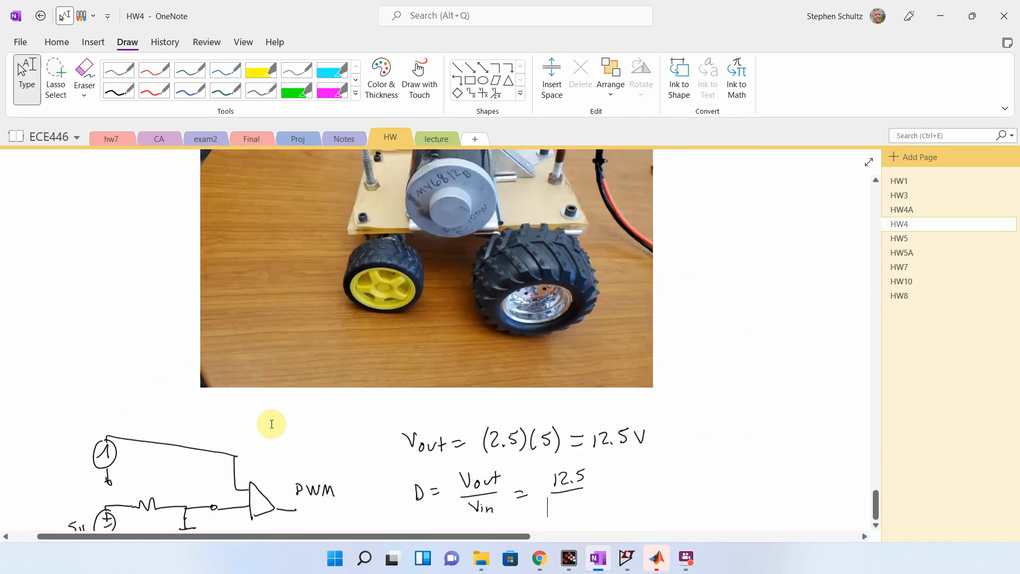
pyautogui.moveTo(554, 460)
pyautogui.mouseDown()
pyautogui.moveTo(576, 468)
pyautogui.moveTo(620, 443)
pyautogui.mouseUp()
pyautogui.click(581, 466)
pyautogui.moveTo(605, 451); pyautogui.dragTo(621, 449)
# Calculate the duty cycle and handwrite 0.422 as the result of the equation.
pyautogui.hotkey('alt', 'Tab')
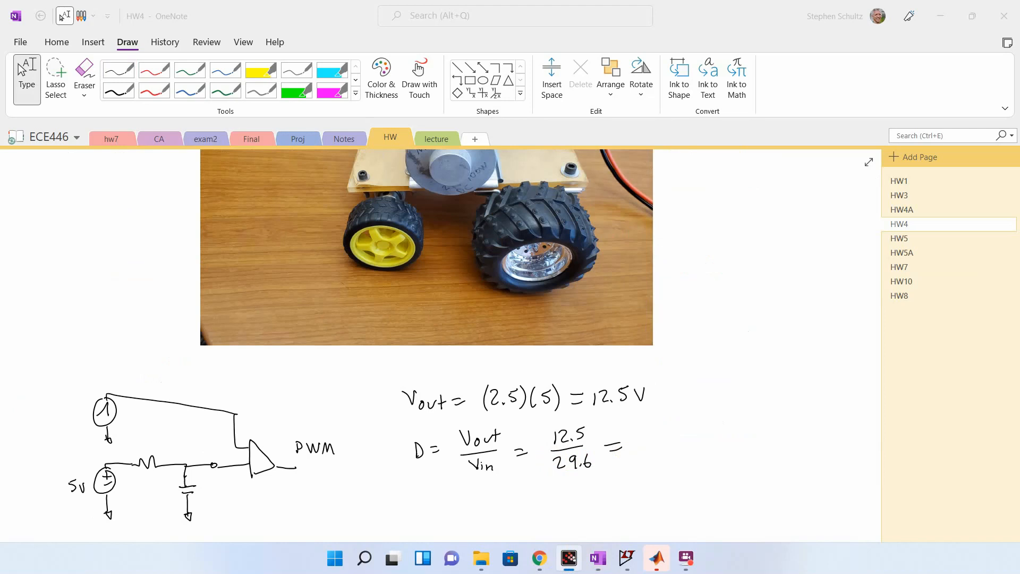
pyautogui.hotkey('alt', 'Tab')
pyautogui.moveTo(651, 440); pyautogui.dragTo(702, 451)
pyautogui.click(664, 451)
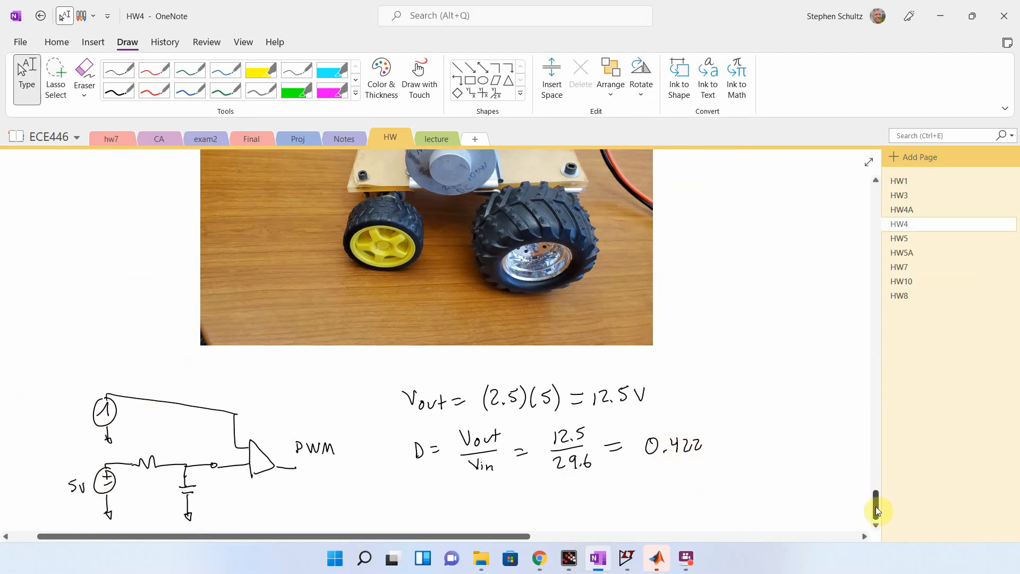
# Switch to the empty LTspice window and create a new schematic.
pyautogui.moveTo(628, 567)
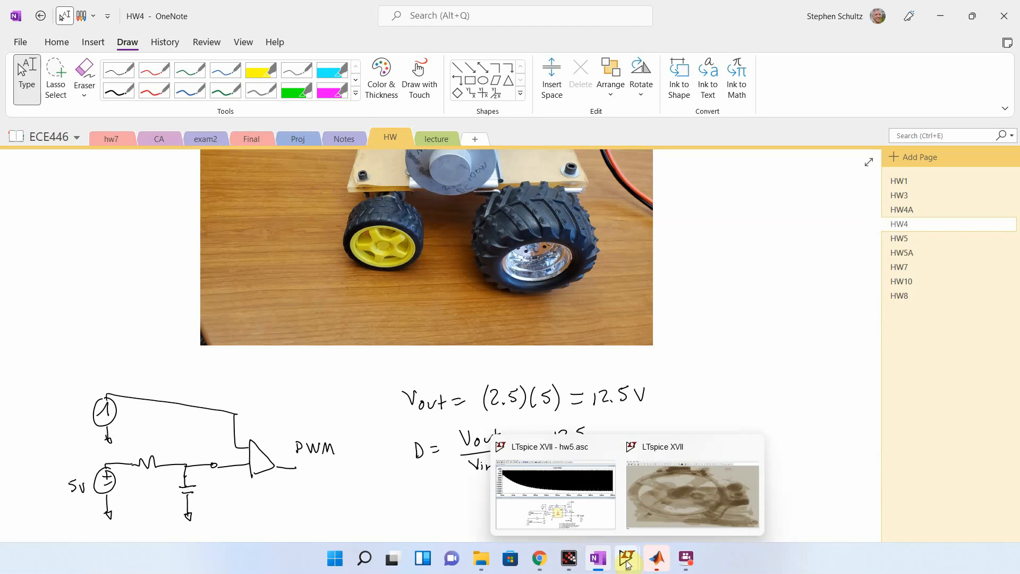
pyautogui.click(659, 471)
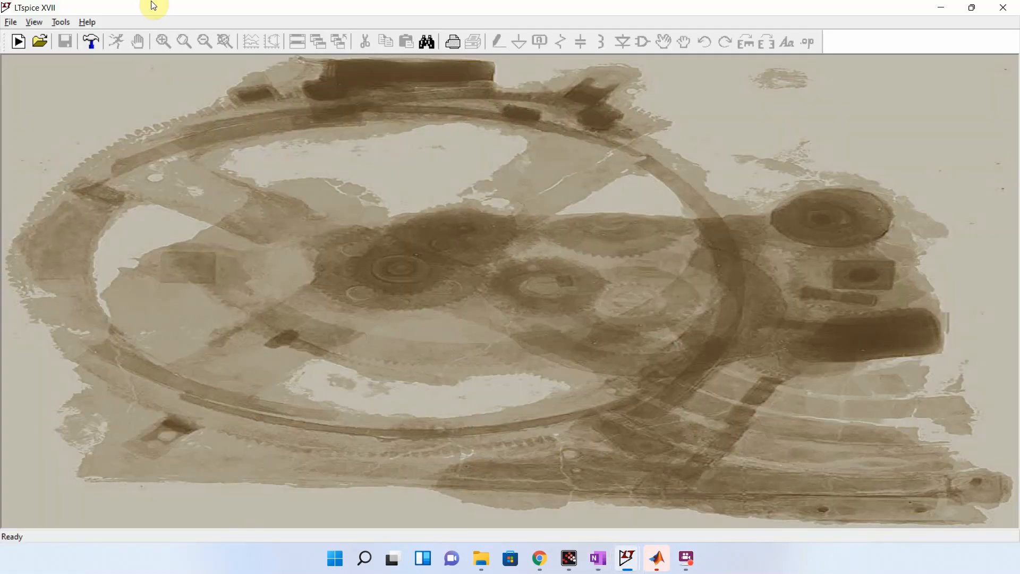
pyautogui.click(18, 41)
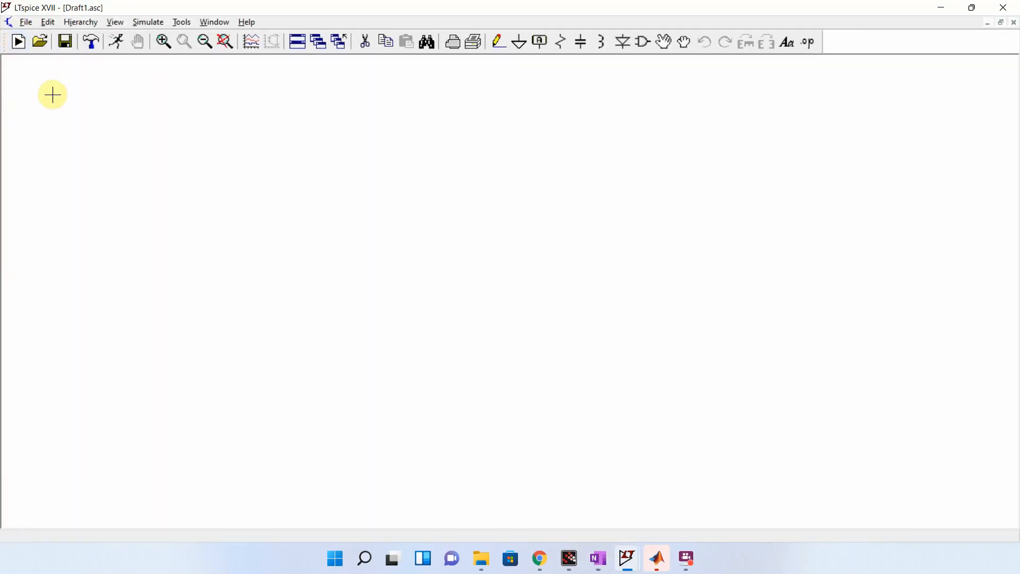
# Place a voltage source in the lower-left part of the schematic and rename it Varduino.
pyautogui.press('v')
pyautogui.click(220, 344)
pyautogui.press('Escape')
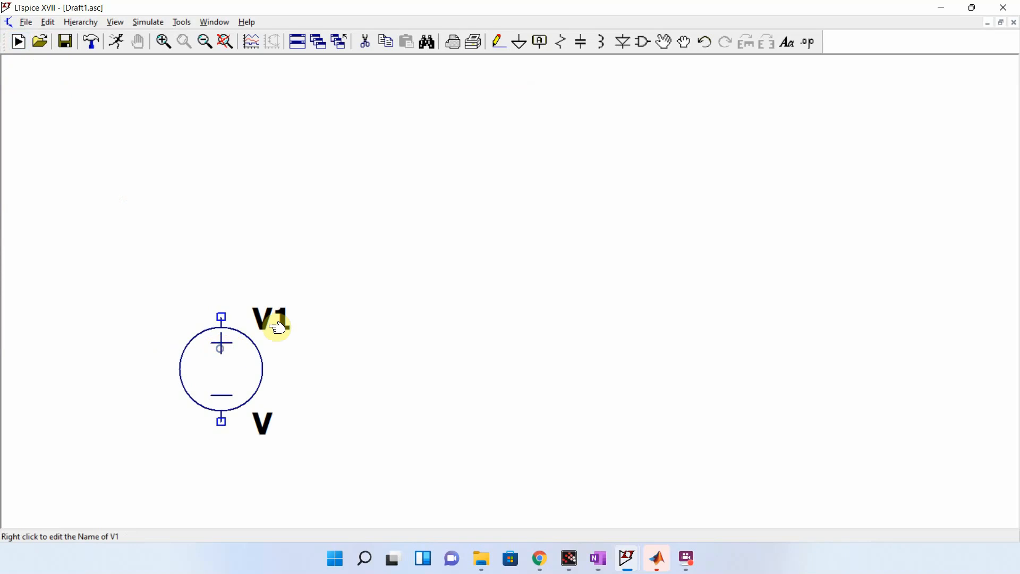
pyautogui.rightClick(277, 327)
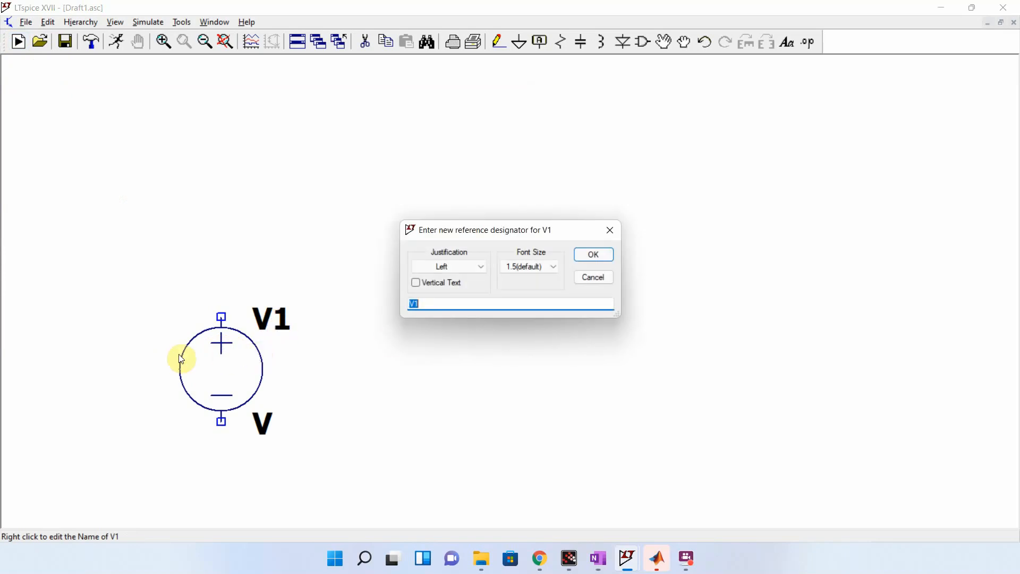
pyautogui.write('Varduino')
pyautogui.press('Return')
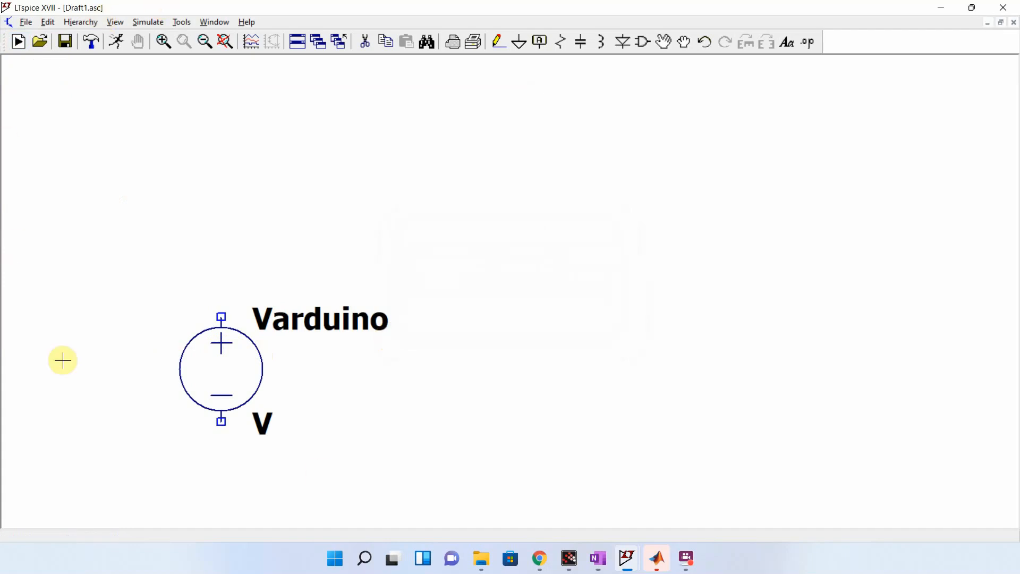
# Make Varduino a PULSE source with an initial voltage of 0 V and an on voltage of 5 V.
pyautogui.rightClick(227, 380)
pyautogui.click(597, 295)
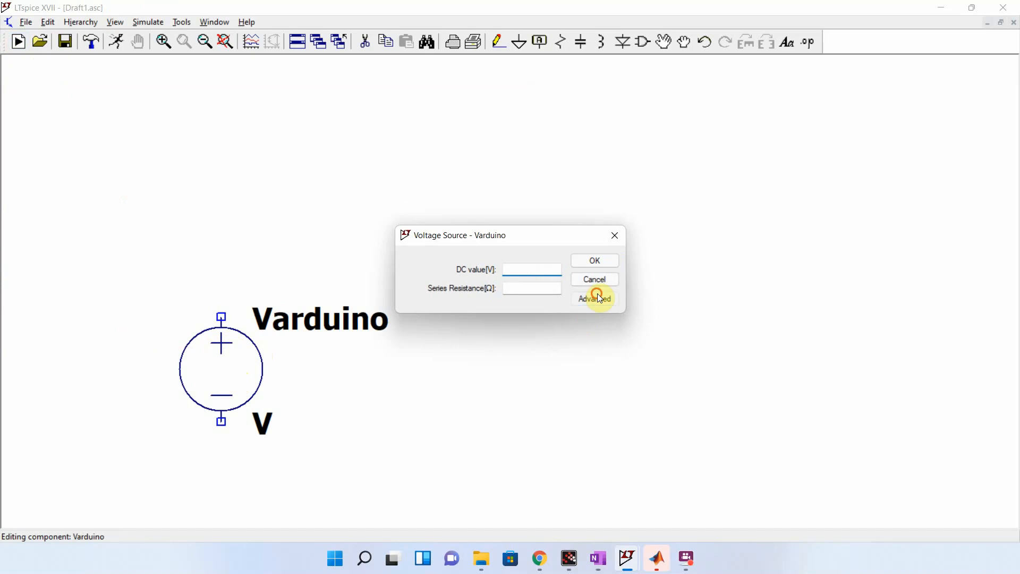
pyautogui.click(331, 166)
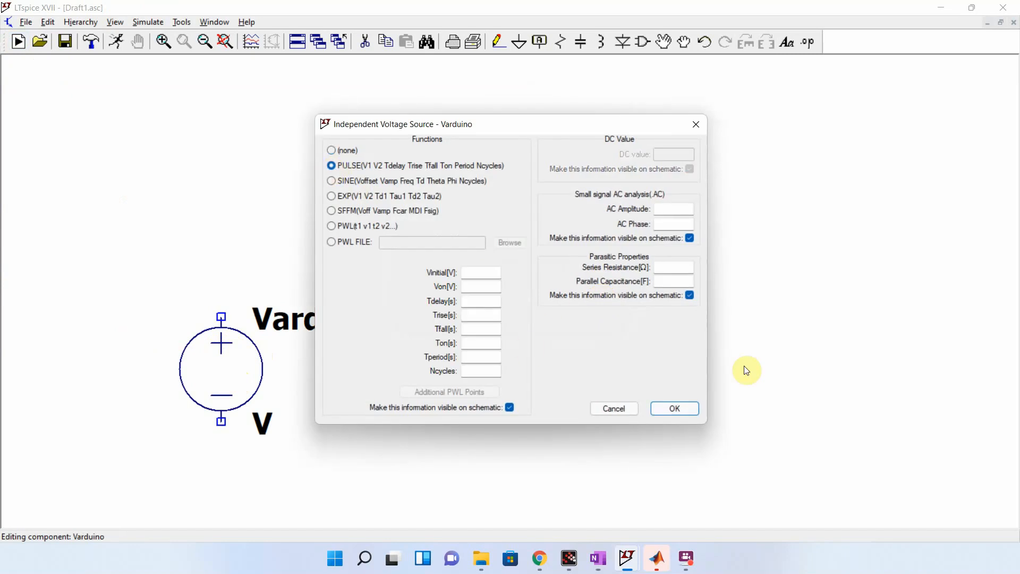
pyautogui.click(477, 271)
pyautogui.write('0')
pyautogui.click(479, 291)
pyautogui.write('5')
pyautogui.hotkey('alt', 'Tab')
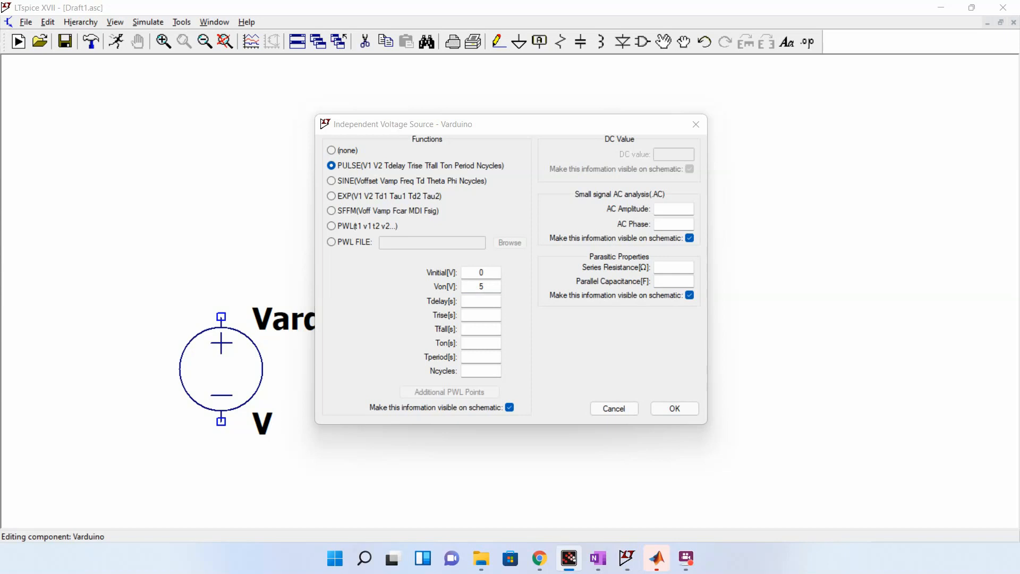
pyautogui.click(475, 342)
pyautogui.write('1.0')
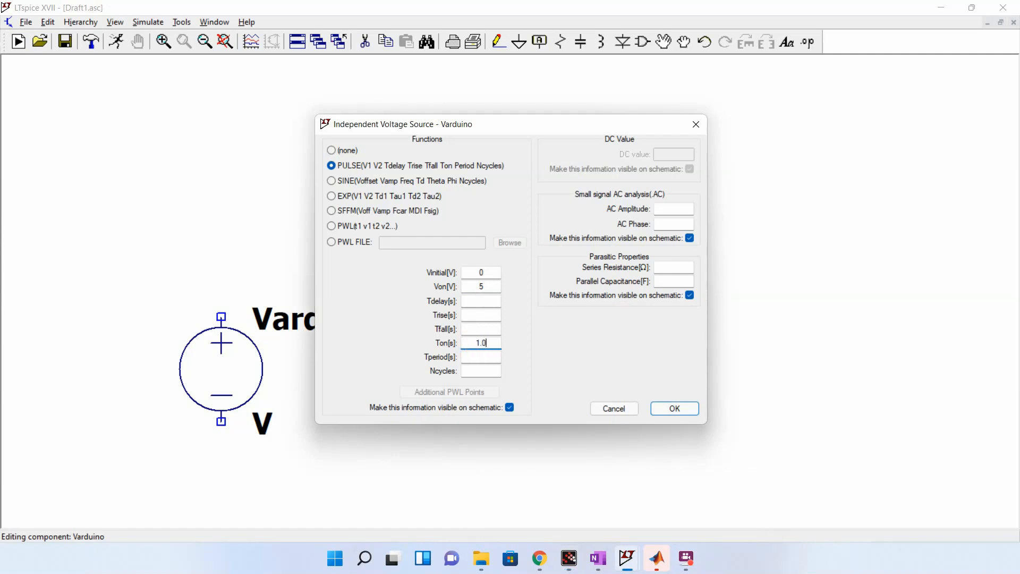
pyautogui.write('2m')
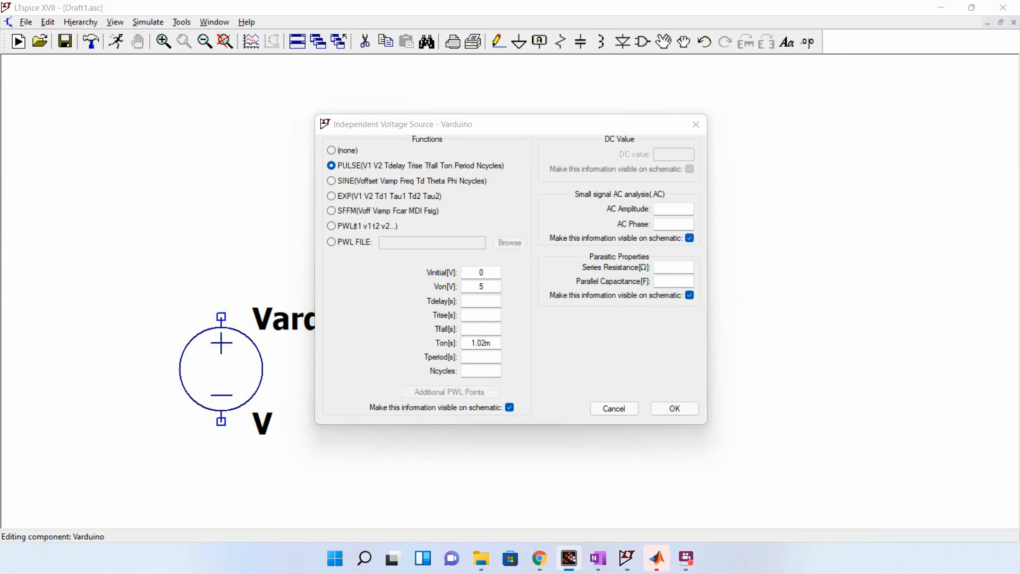
pyautogui.click(753, 50)
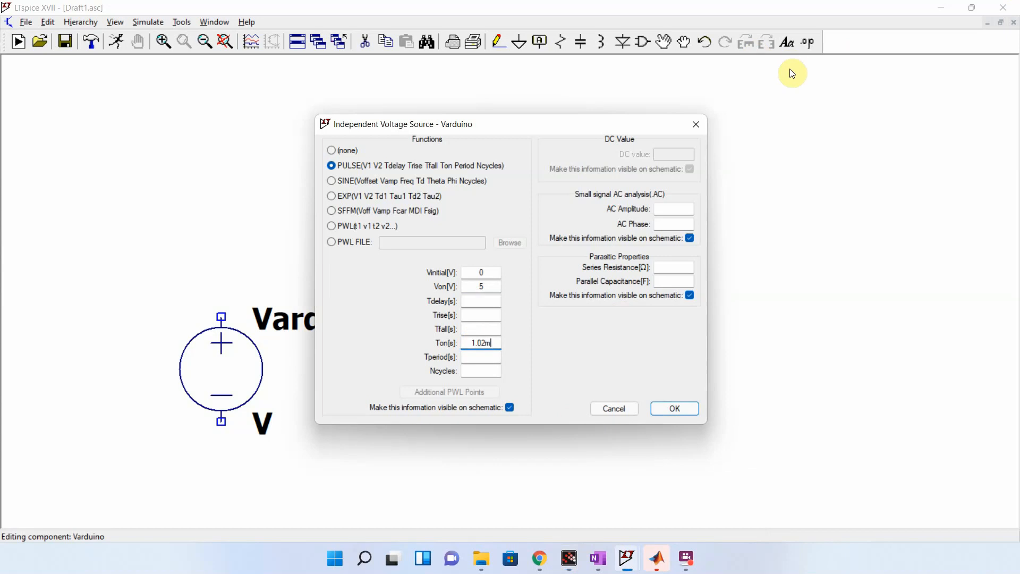
# Set the pulse period of Varduino to 1.02m and its on time to 0.43m.
pyautogui.click(480, 355)
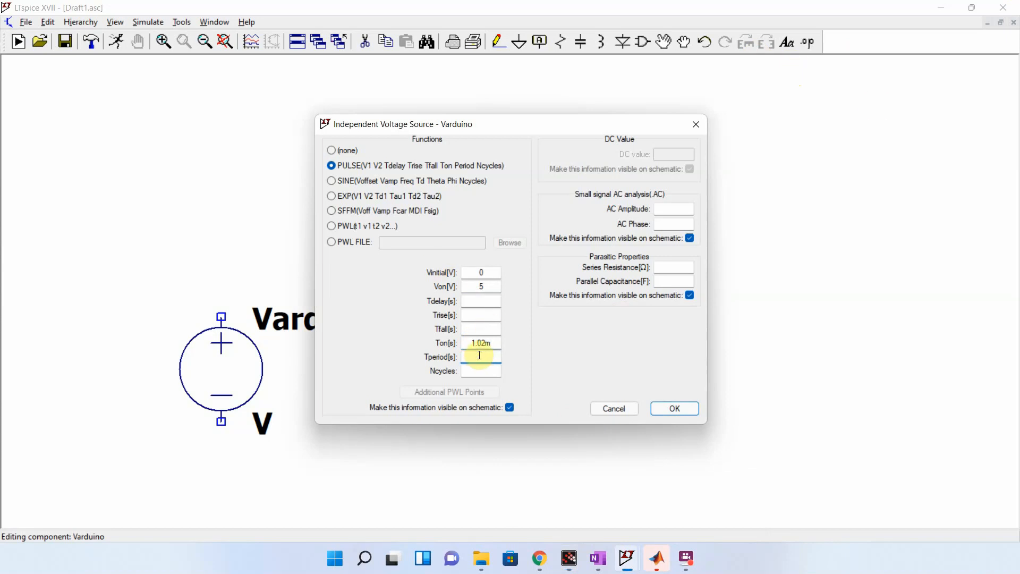
pyautogui.write('1.02m')
pyautogui.doubleClick(501, 341)
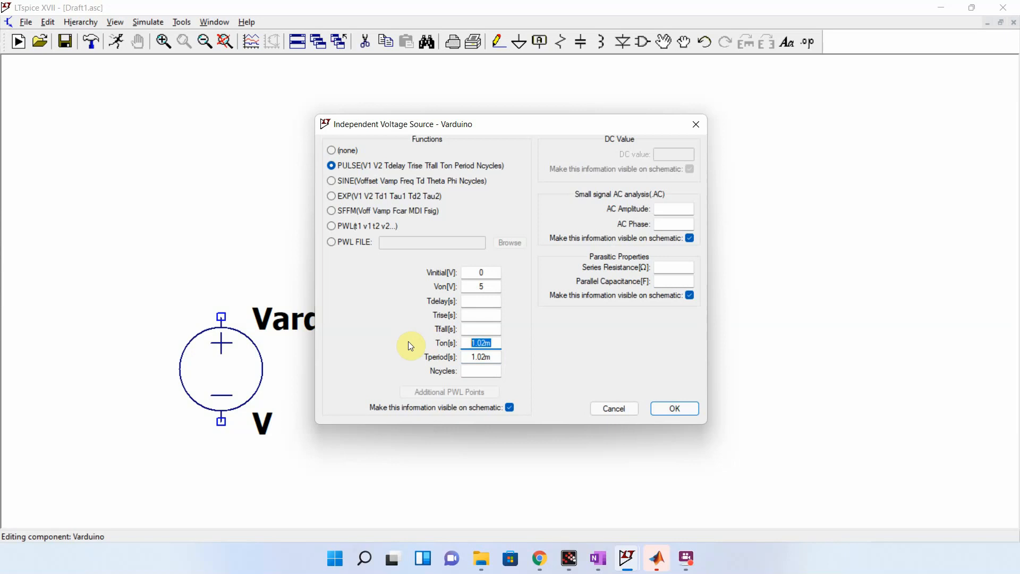
pyautogui.write('0.43m')
# Set the pulse delay to 0 and both the rise and fall times to 1n, and apply the source settings.
pyautogui.click(481, 302)
pyautogui.write('0')
pyautogui.click(480, 314)
pyautogui.write('1n')
pyautogui.click(476, 324)
pyautogui.write('1n')
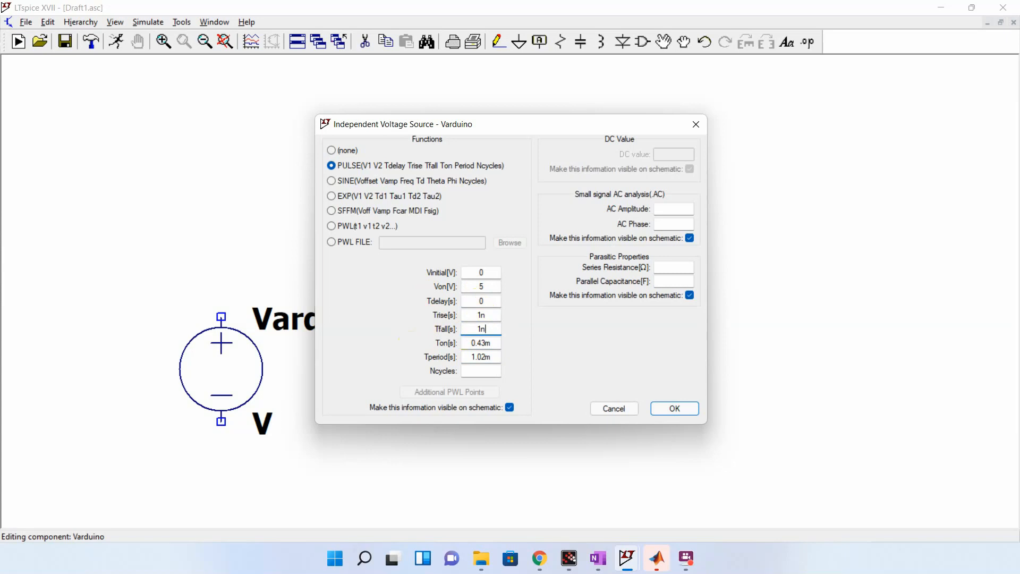
pyautogui.click(696, 409)
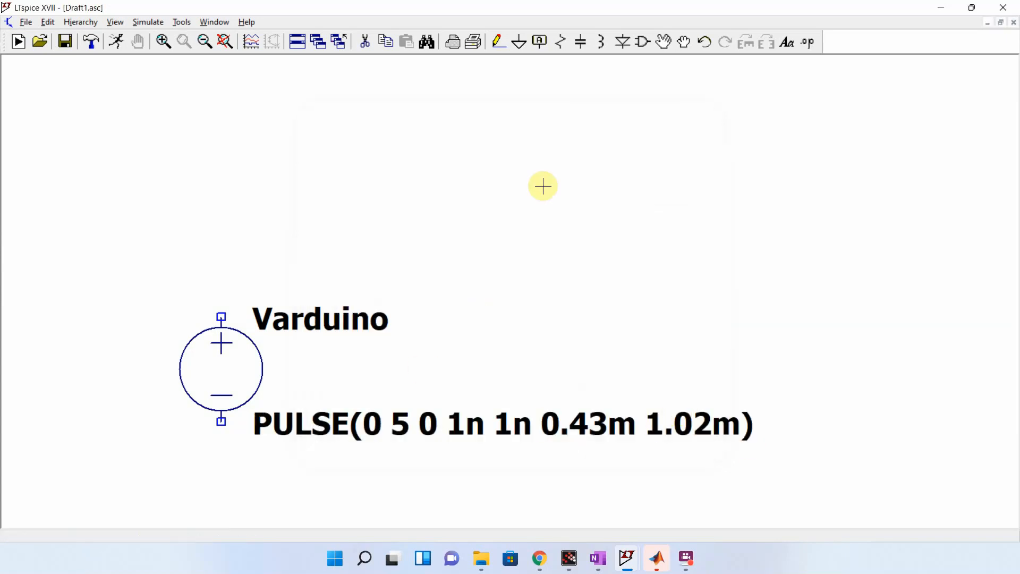
# Move the Varduino name and the PULSE text close together beside the voltage source symbol.
pyautogui.click(664, 42)
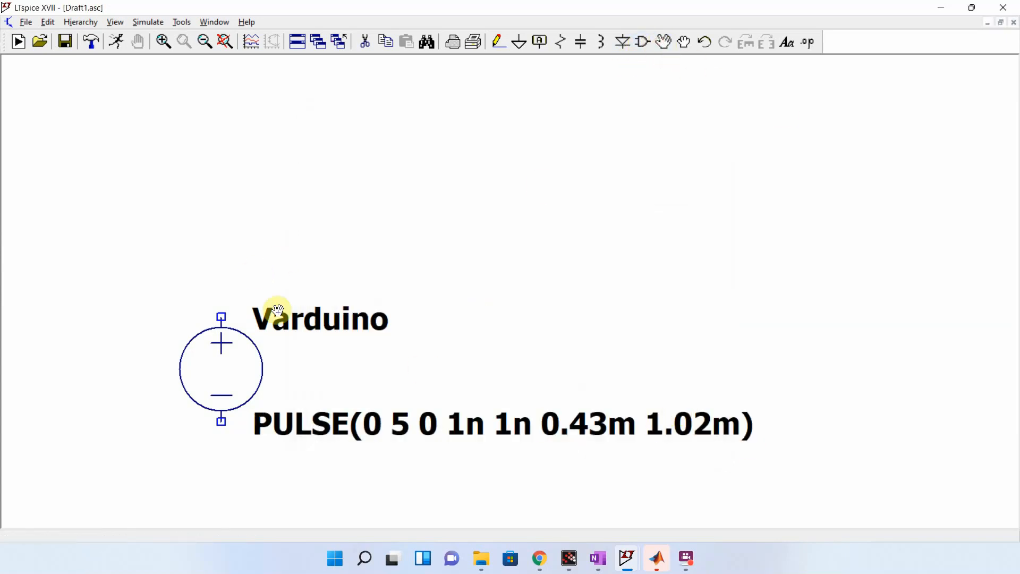
pyautogui.click(316, 327)
pyautogui.click(332, 357)
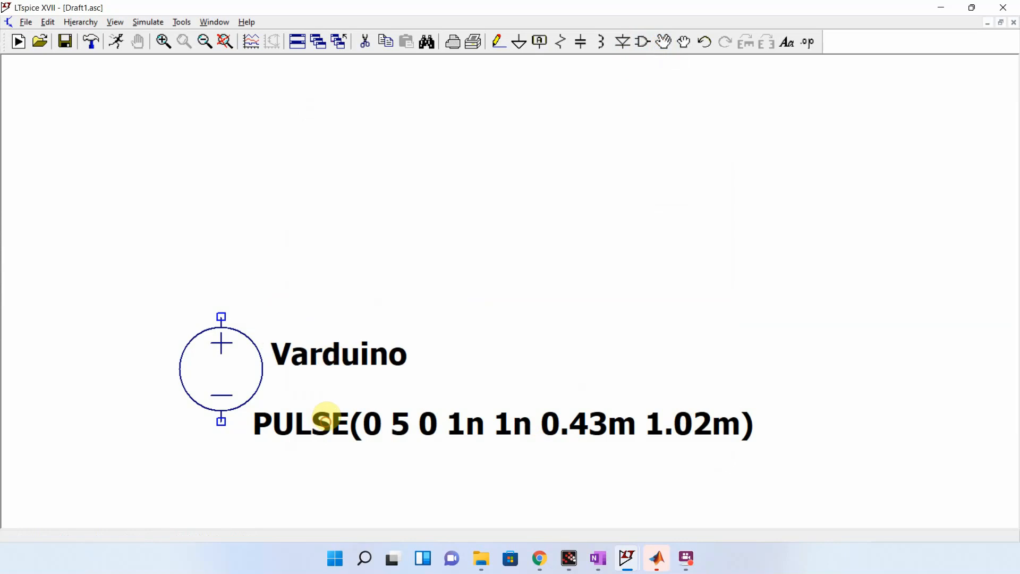
pyautogui.click(325, 420)
pyautogui.click(346, 384)
# Place a ground just below the voltage source and a horizontal resistor above and to the right of the source.
pyautogui.press('g')
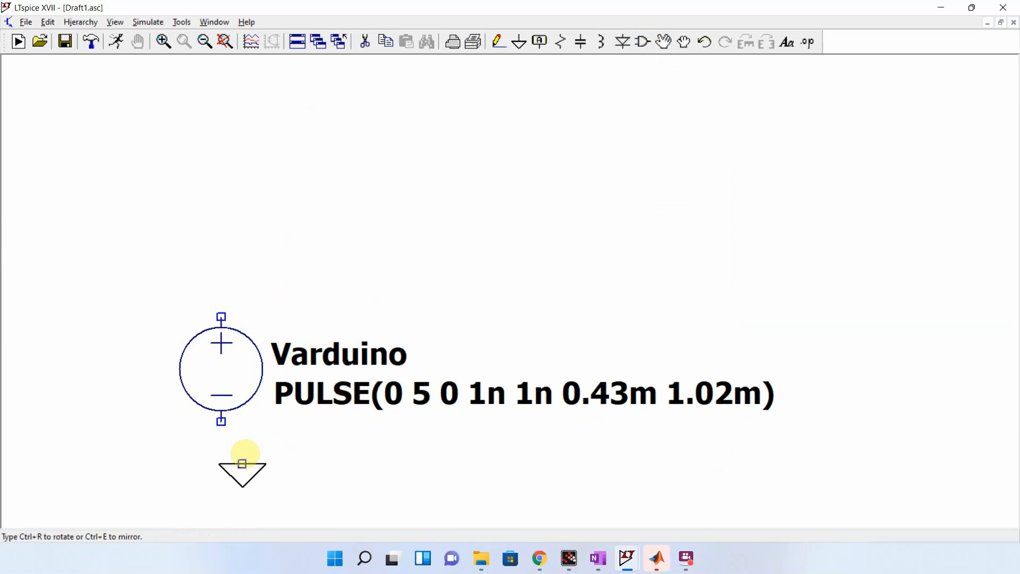
pyautogui.click(221, 442)
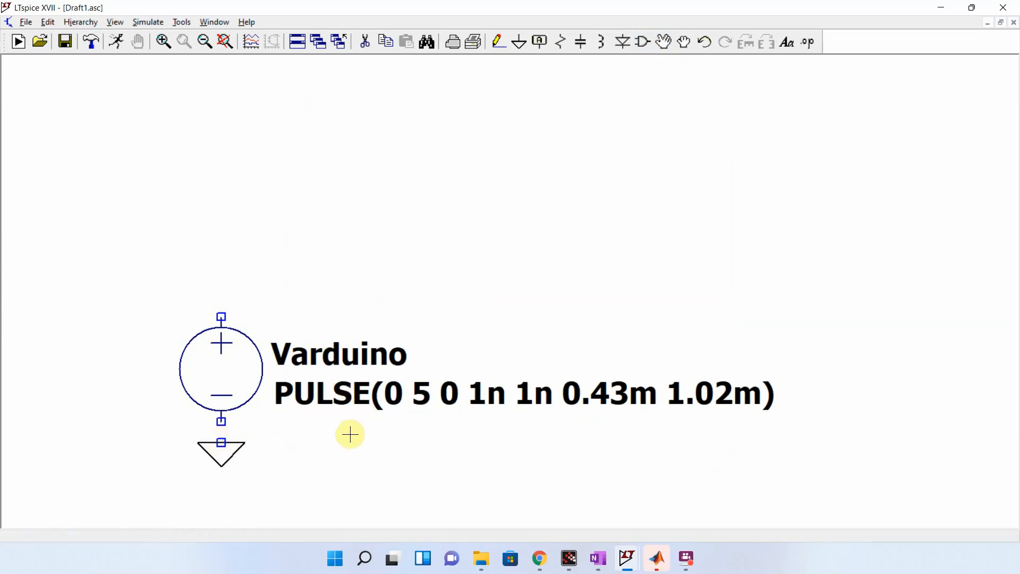
pyautogui.press('r')
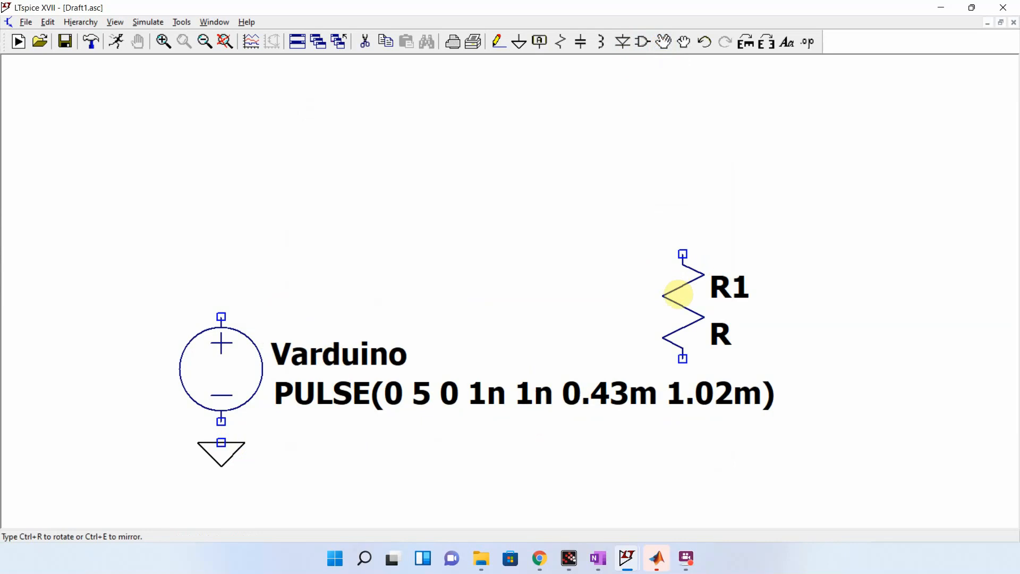
pyautogui.hotkey('ctrl', 'r')
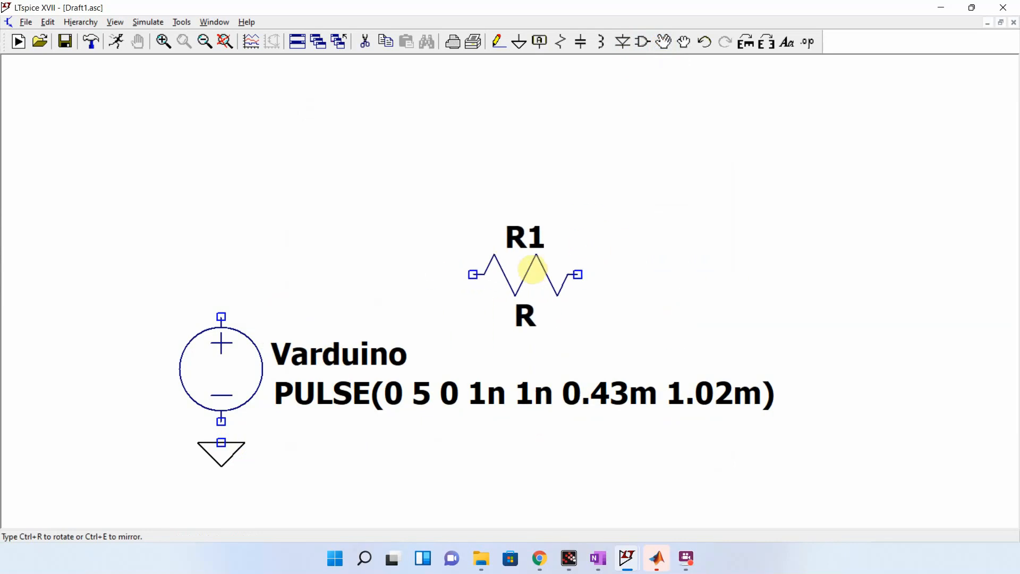
pyautogui.click(513, 272)
# Place a vertical capacitor to the right of the PULSE text, with a ground directly below it.
pyautogui.press('c')
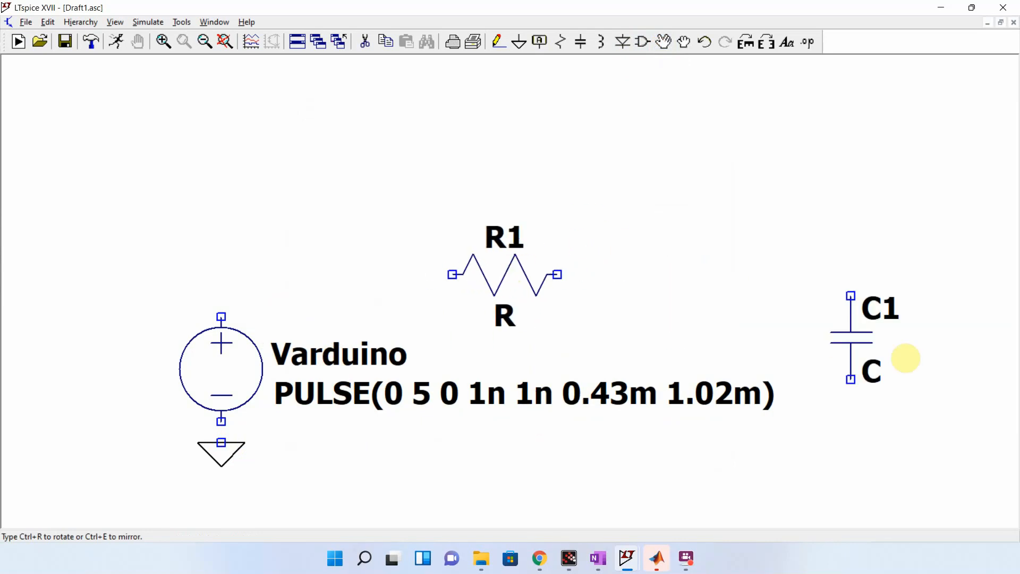
pyautogui.click(828, 373)
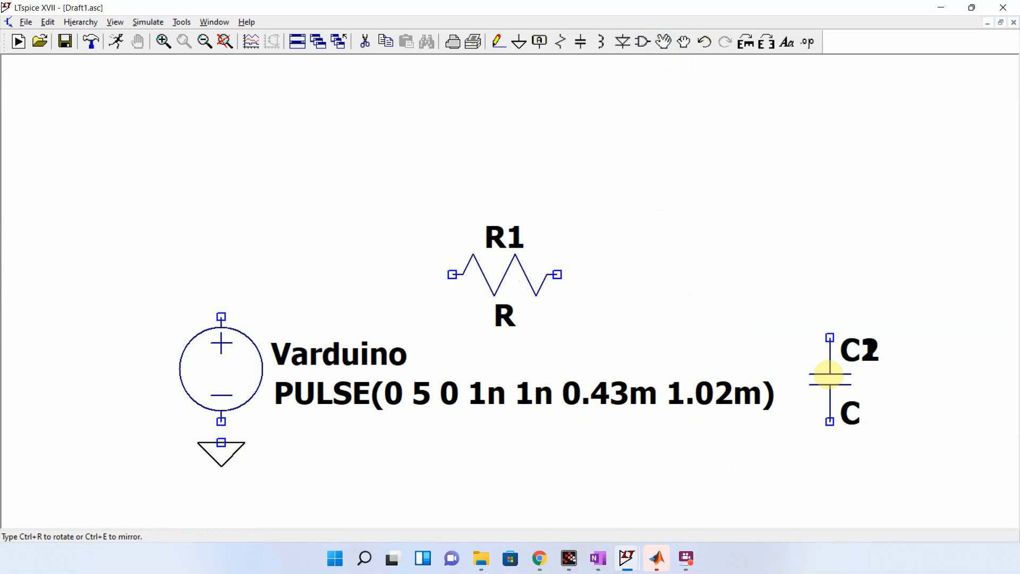
pyautogui.press('g')
pyautogui.click(830, 442)
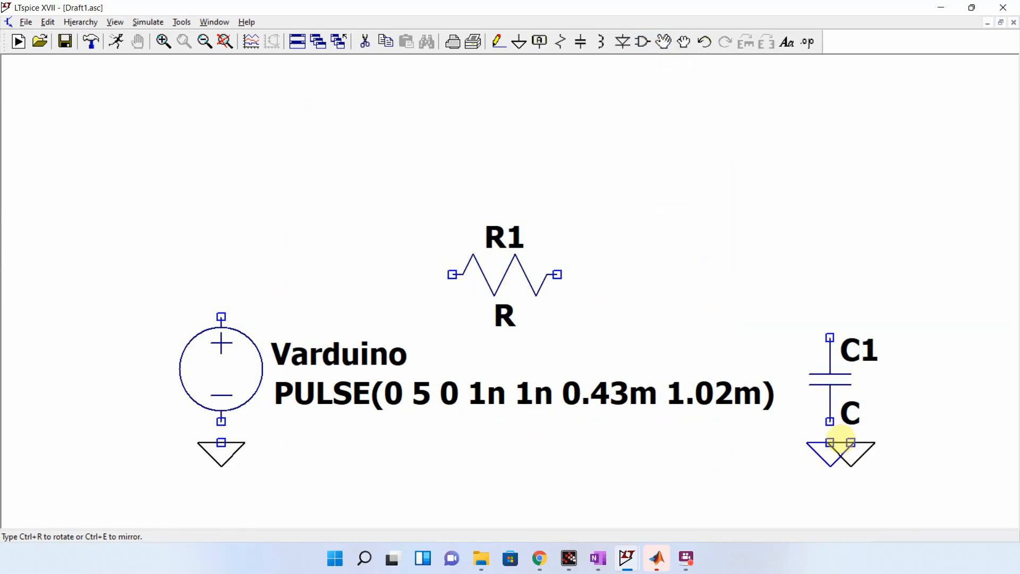
pyautogui.press('Escape')
# Wire the capacitor's ground up through the capacitor, across the resistor and down through Varduino to its ground.
pyautogui.press('F3')
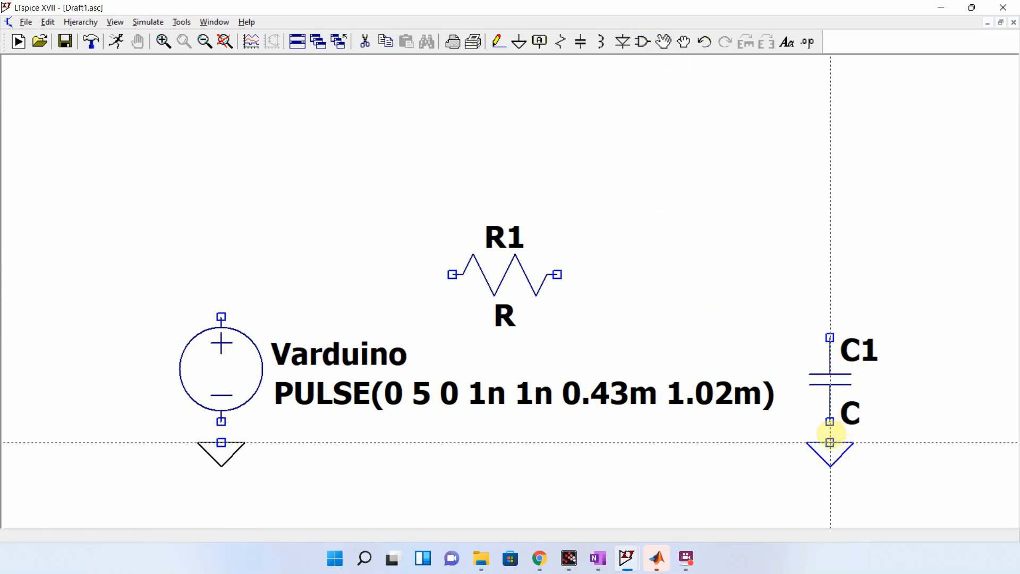
pyautogui.click(830, 443)
pyautogui.click(802, 275)
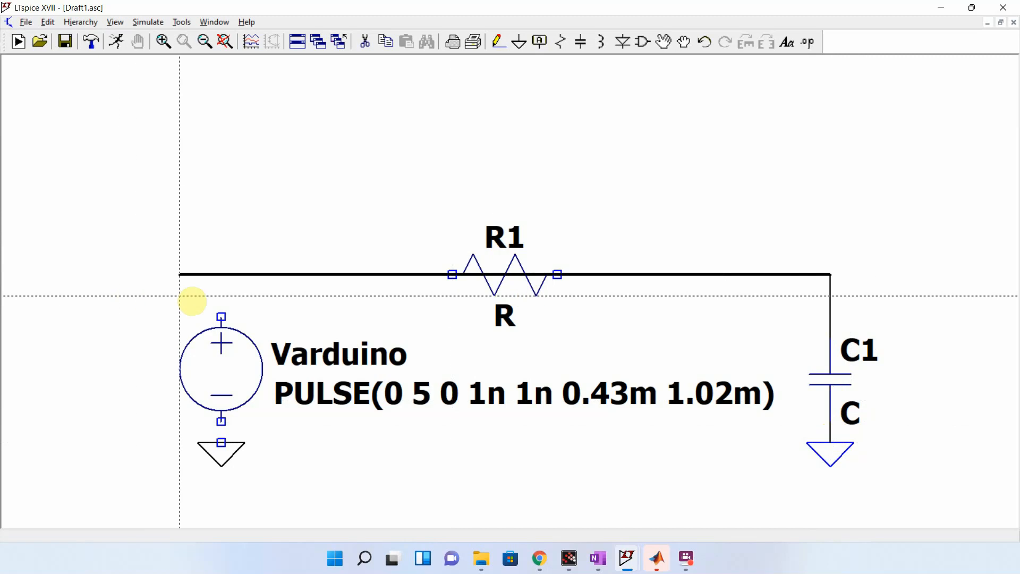
pyautogui.click(219, 277)
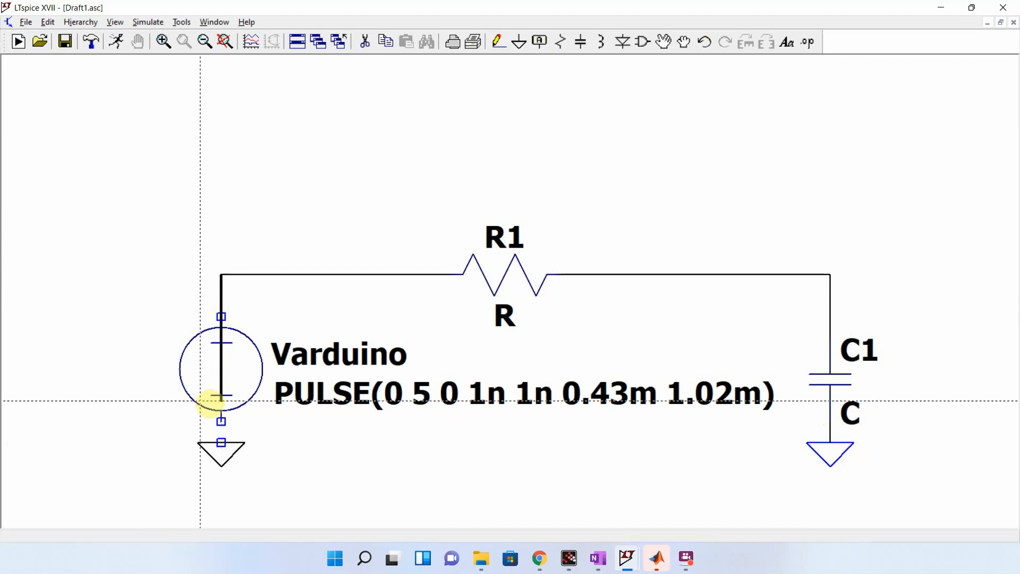
pyautogui.click(222, 441)
pyautogui.press('Escape')
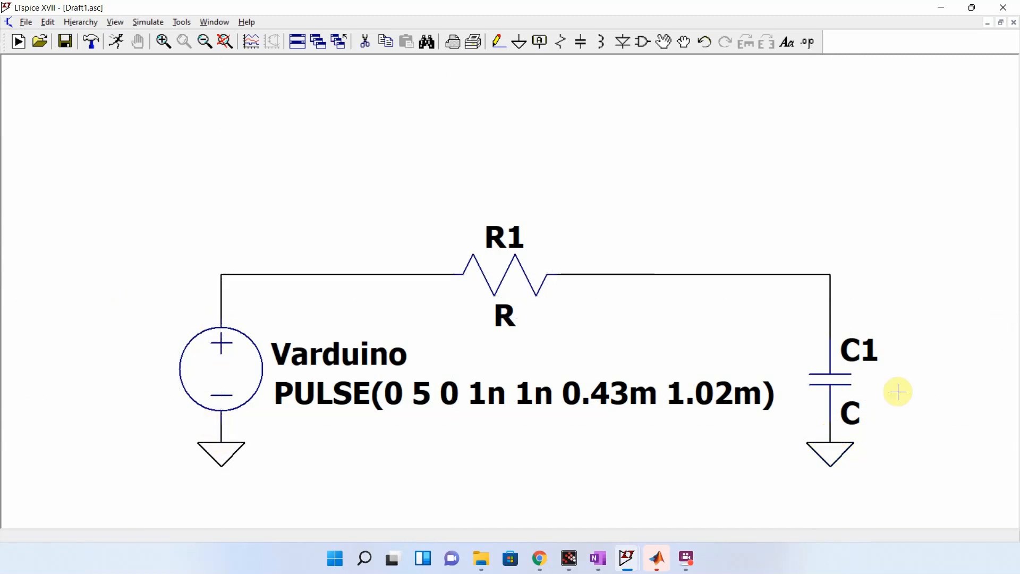
# Set the capacitance of C1 to 1u.
pyautogui.rightClick(834, 389)
pyautogui.write('1u')
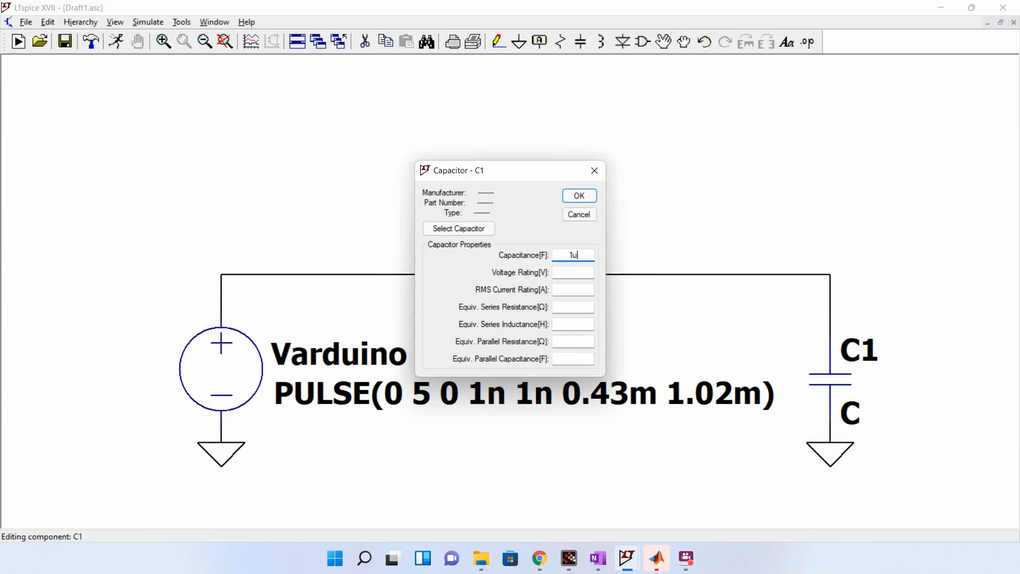
pyautogui.press('Return')
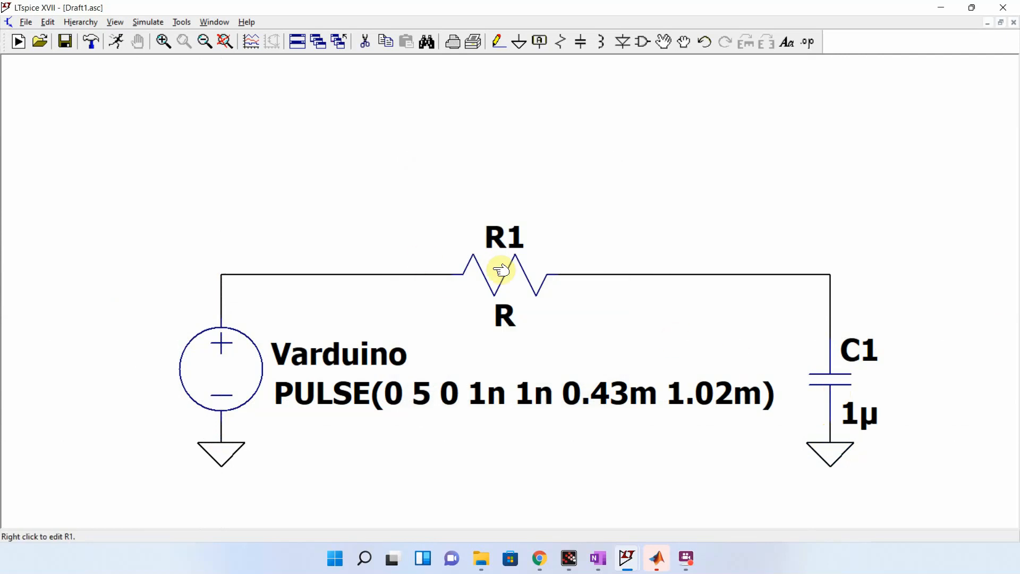
# Set the resistance of R1 to 1k.
pyautogui.rightClick(503, 284)
pyautogui.write('1k')
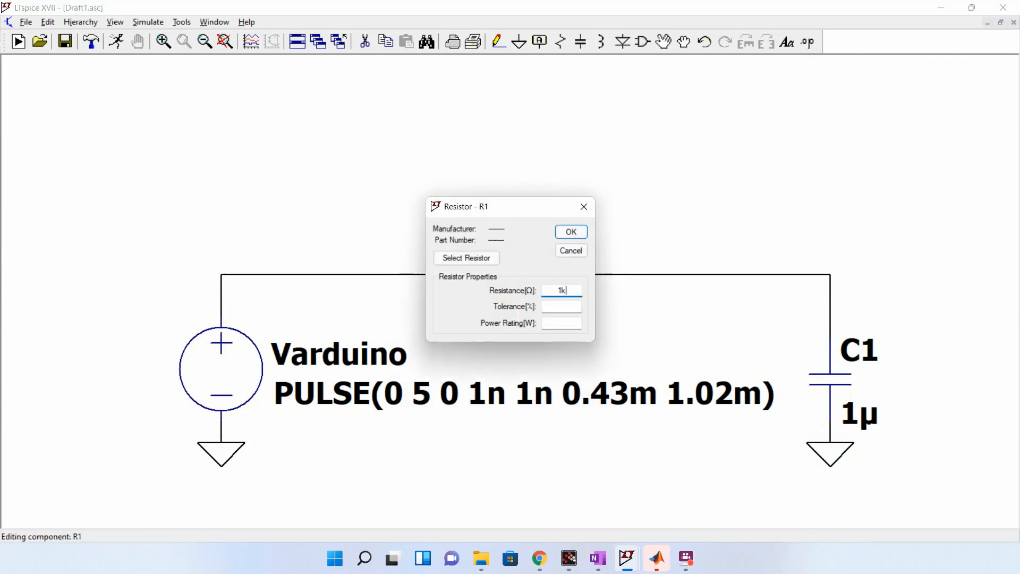
pyautogui.press('Return')
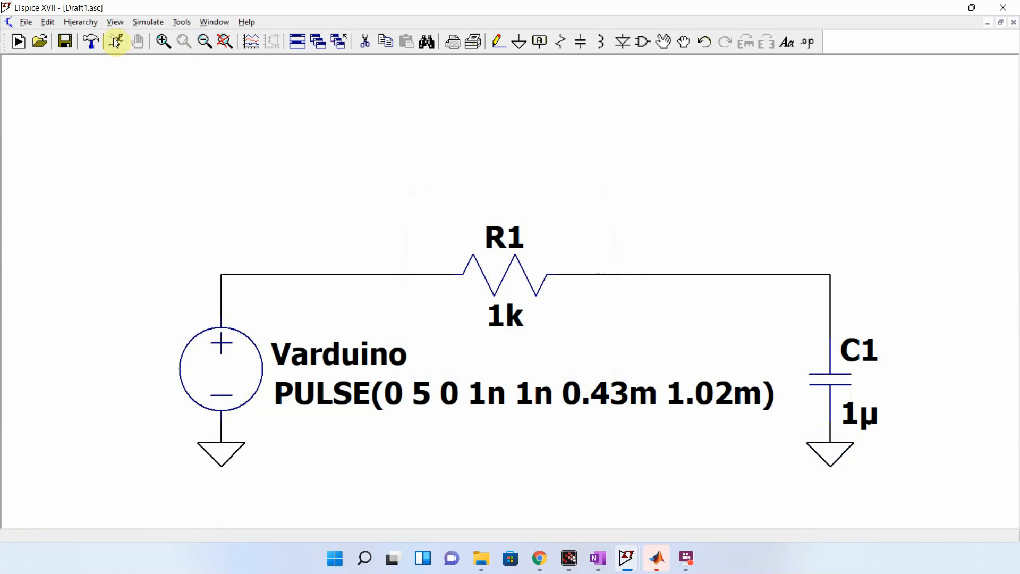
# Create a transient analysis command with a stop time of 10m and place it below the circuit.
pyautogui.click(157, 22)
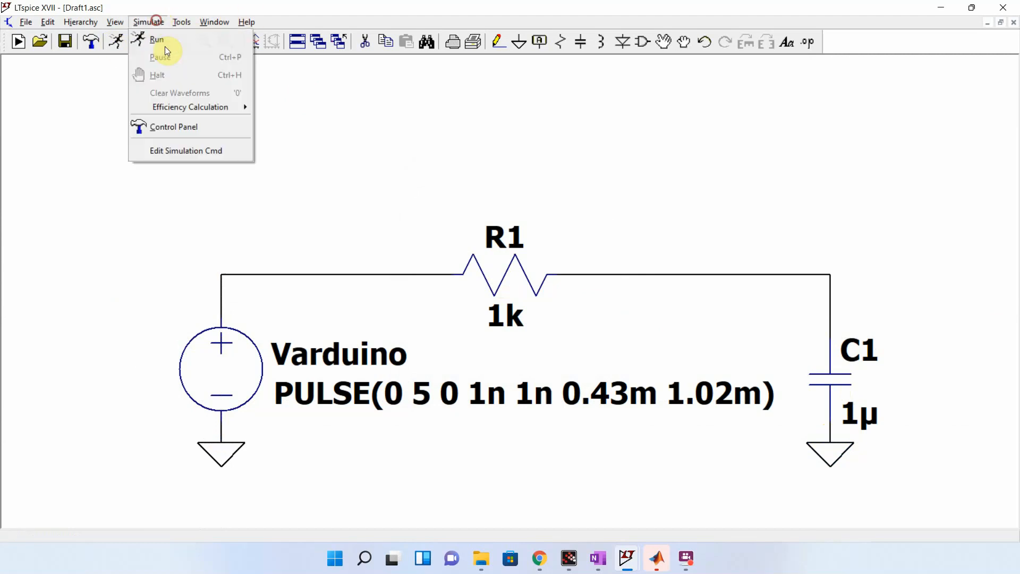
pyautogui.click(183, 154)
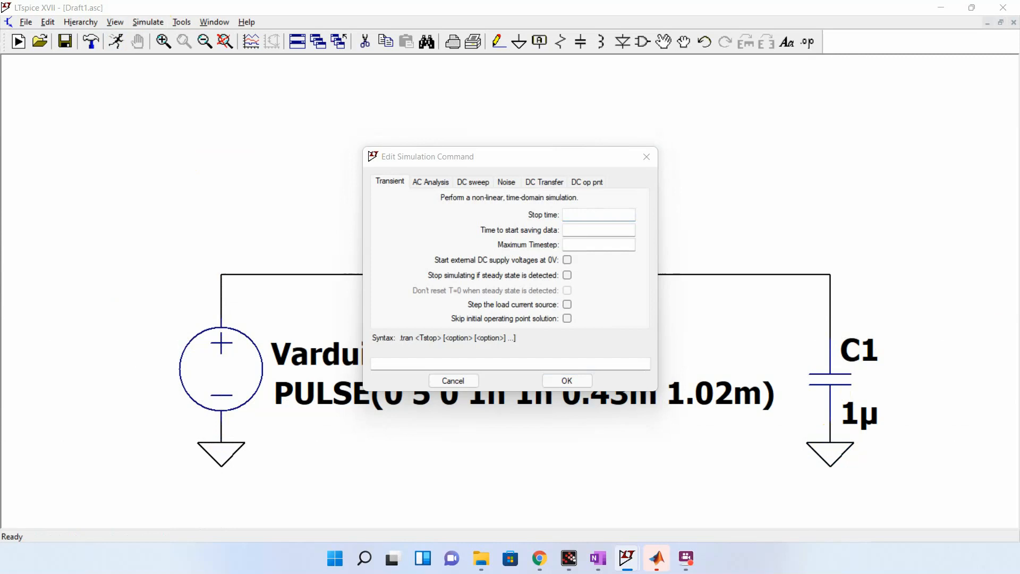
pyautogui.click(592, 214)
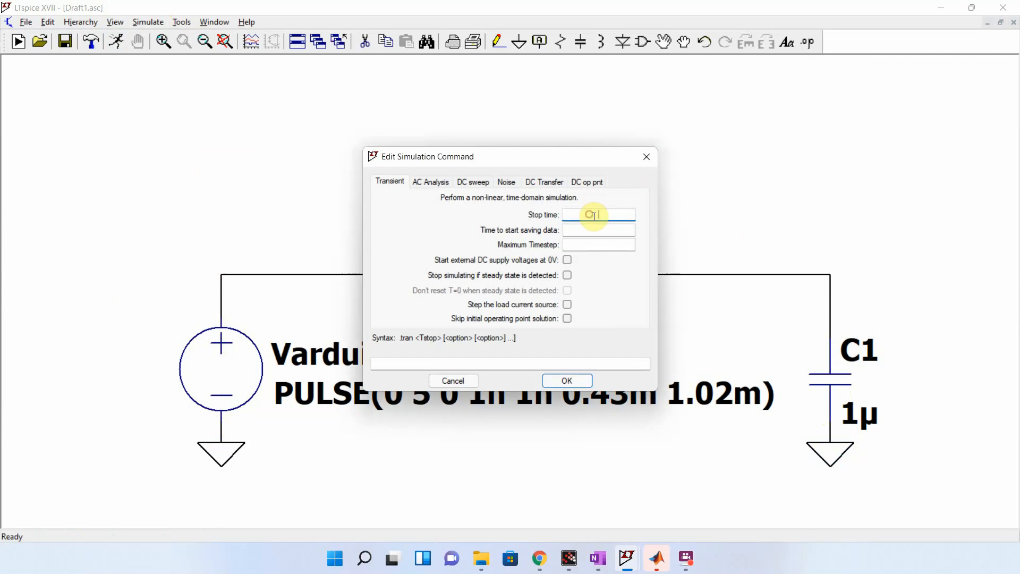
pyautogui.write('10m')
pyautogui.press('Return')
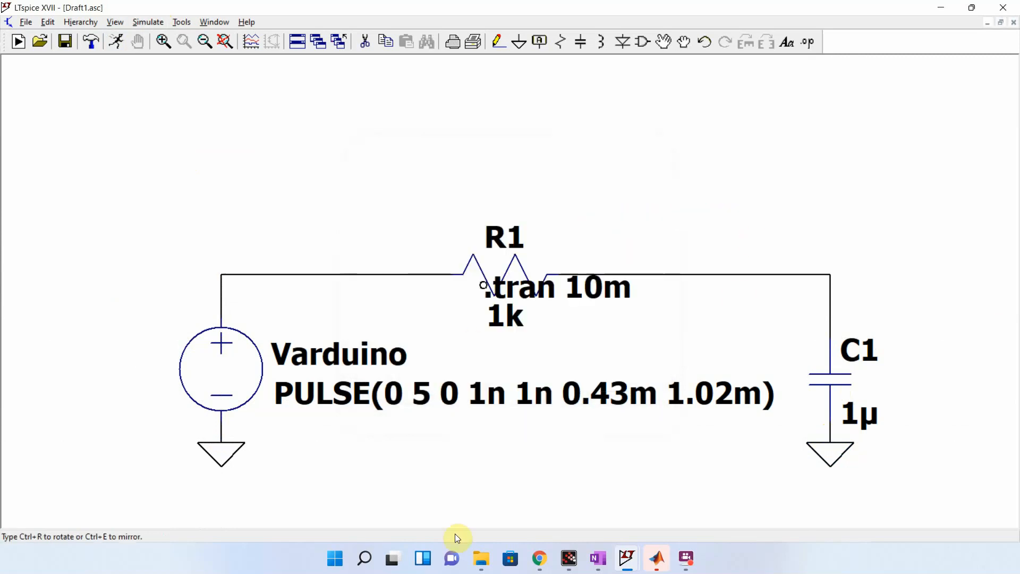
pyautogui.click(453, 424)
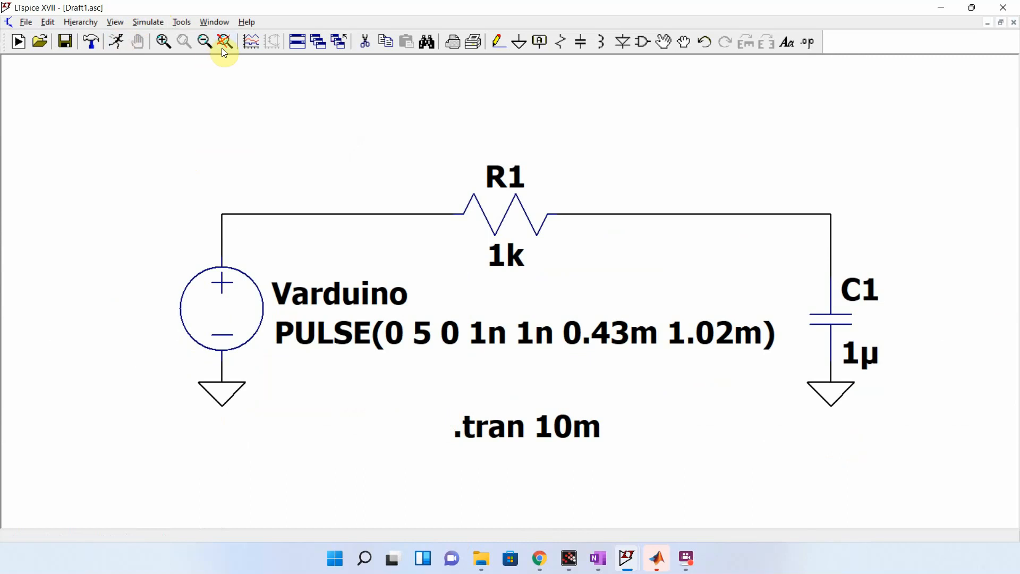
# Run the transient simulation and plot the voltage at the node between R1 and C1.
pyautogui.click(224, 46)
pyautogui.click(115, 41)
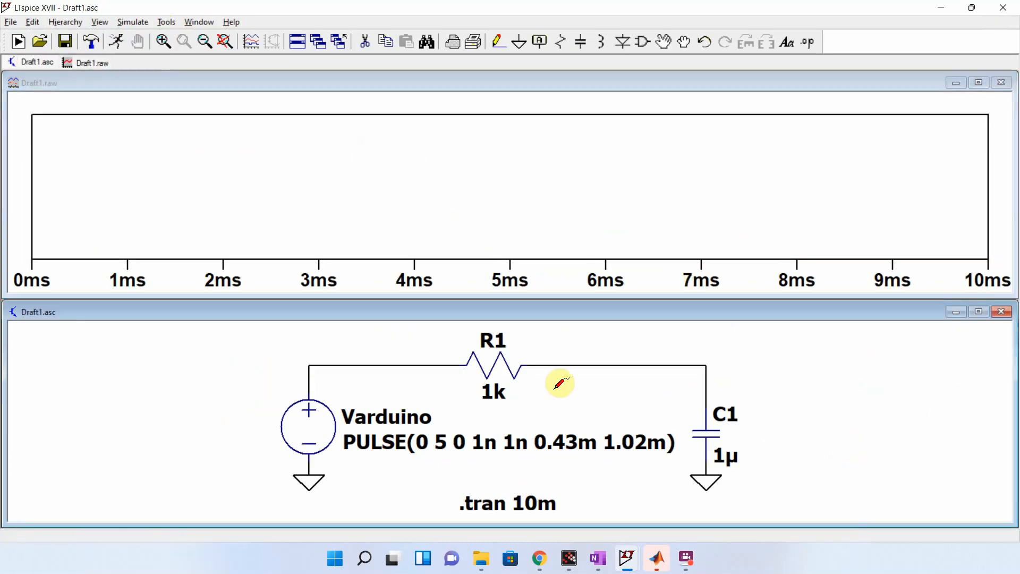
pyautogui.click(700, 358)
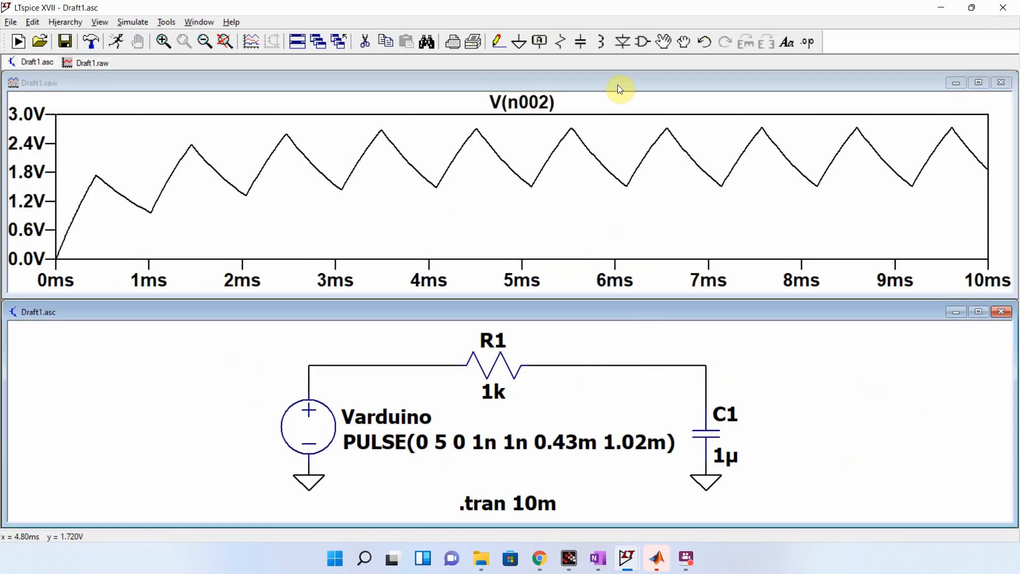
# Attach a cursor to the capacitor voltage trace and measure its level midway up a ripple near 5.3 ms.
pyautogui.click(540, 101)
pyautogui.moveTo(521, 198); pyautogui.dragTo(548, 176)
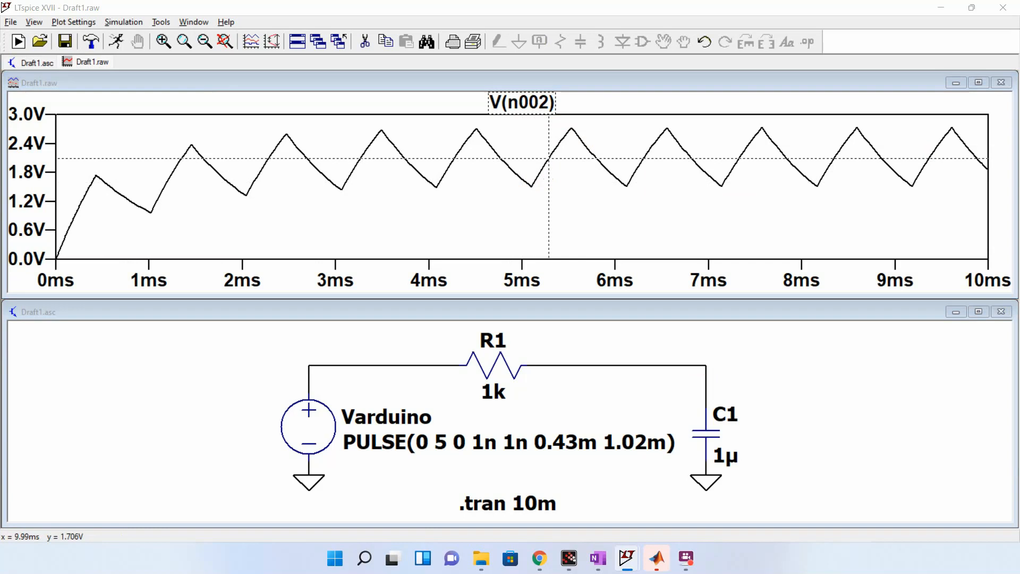
pyautogui.moveTo(1019, 260); pyautogui.dragTo(794, 54)
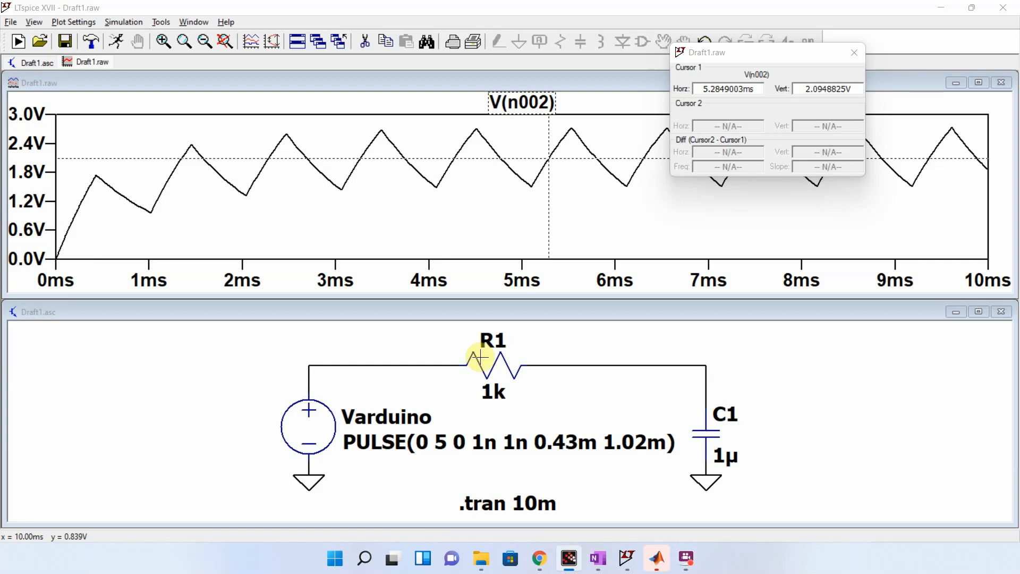
# Set Varduino's on-time to 0.086m, close the cursor readout and rerun the simulation.
pyautogui.rightClick(319, 431)
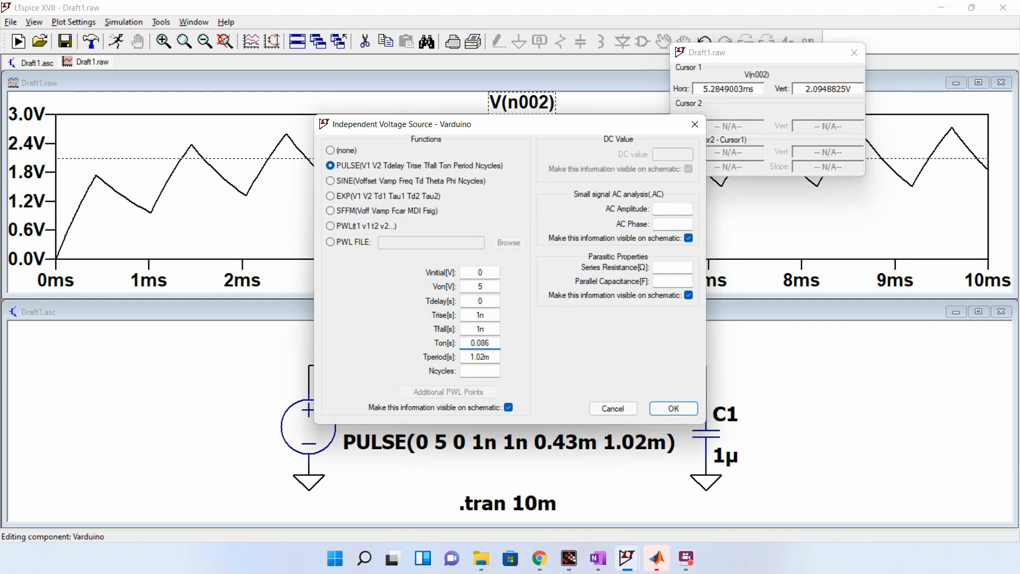
pyautogui.press('Return')
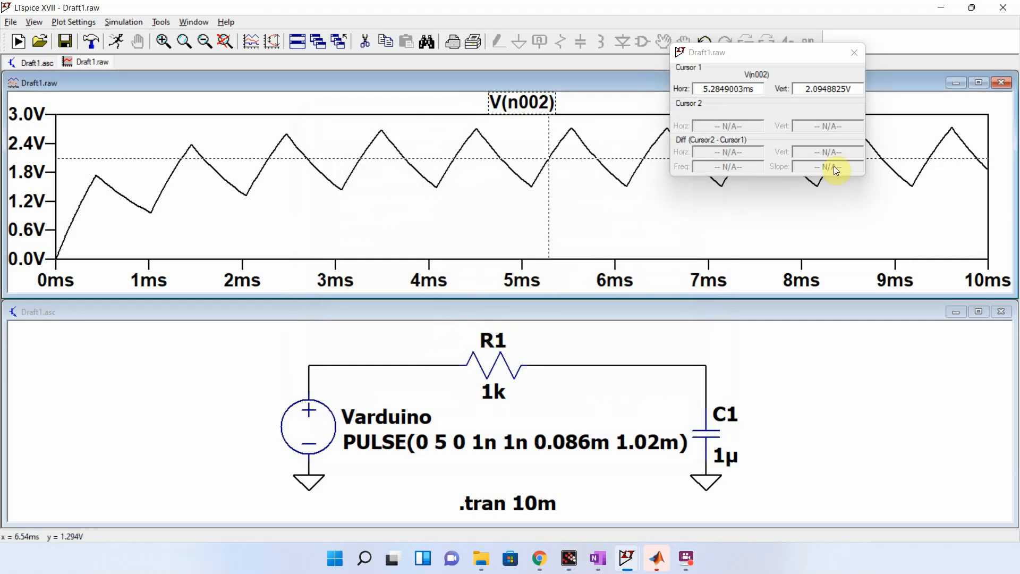
pyautogui.click(852, 54)
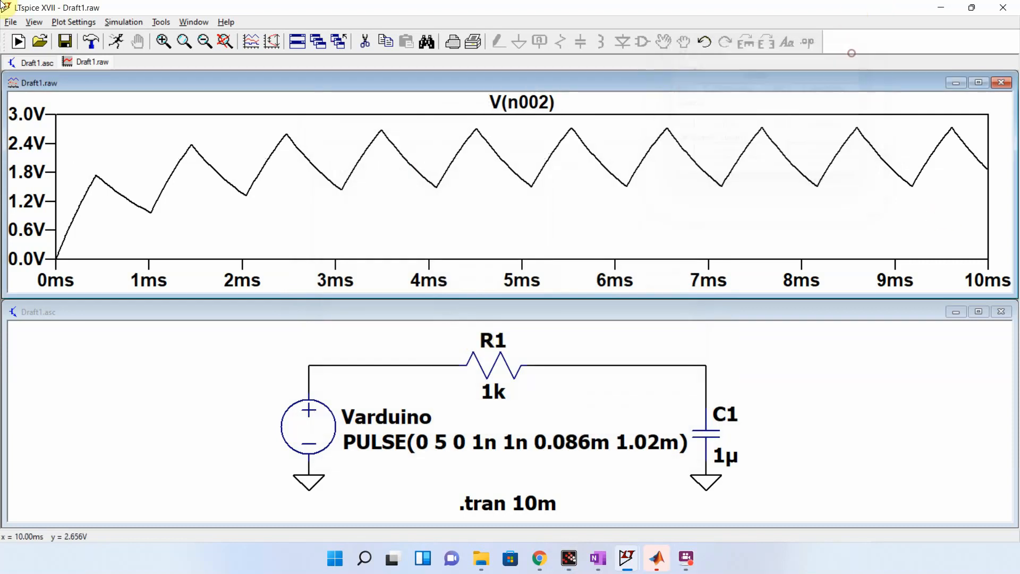
pyautogui.click(119, 43)
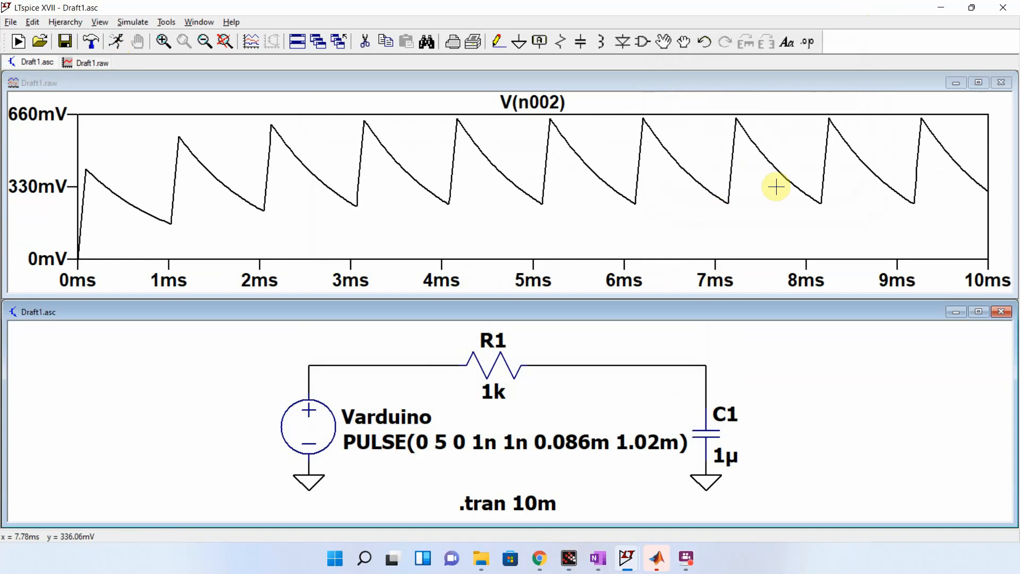
# Measure the capacitor voltage midway up a ripple near 5.1 ms with a cursor, and close the readout.
pyautogui.click(552, 114)
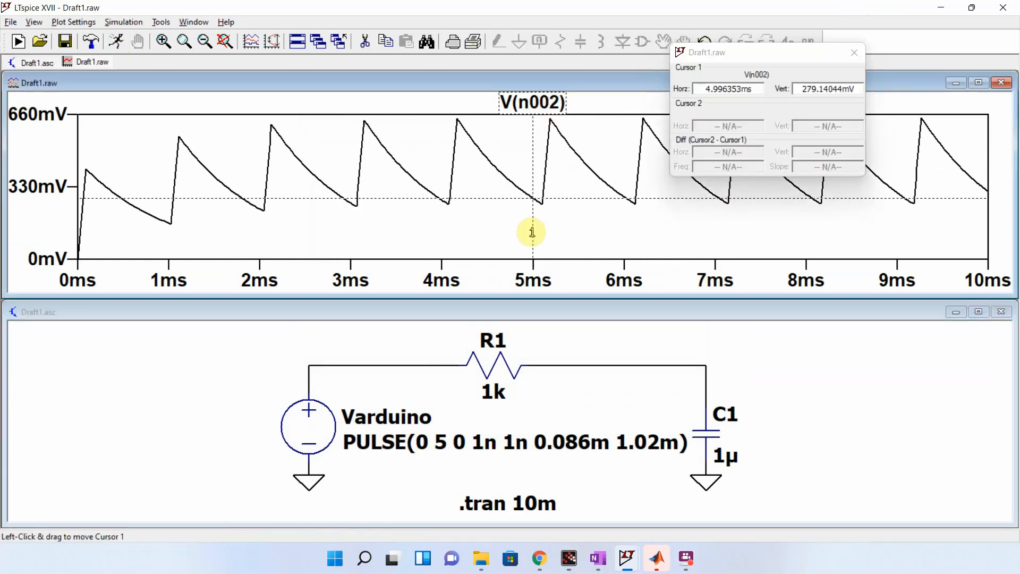
pyautogui.moveTo(552, 212); pyautogui.dragTo(544, 209)
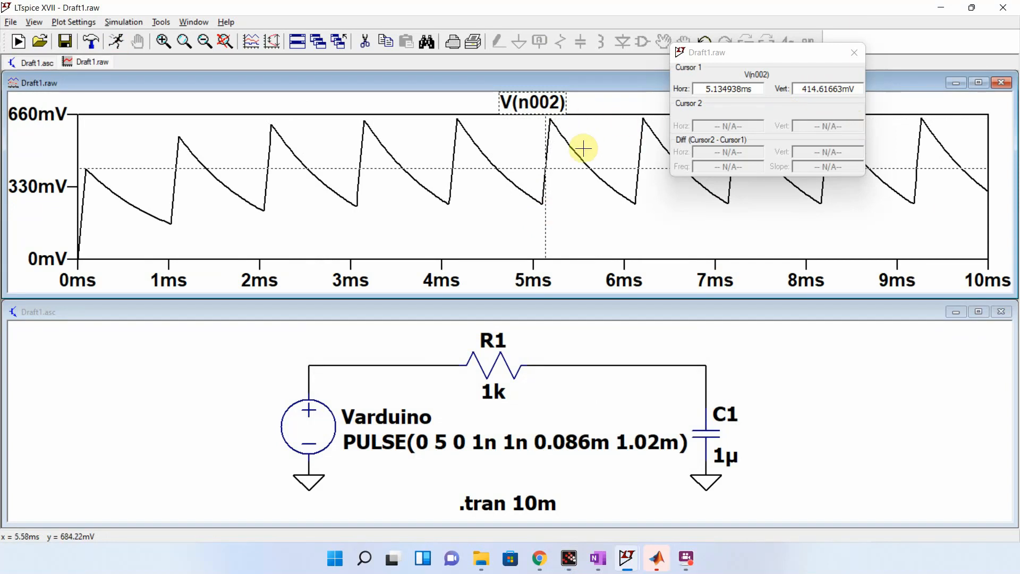
pyautogui.click(855, 54)
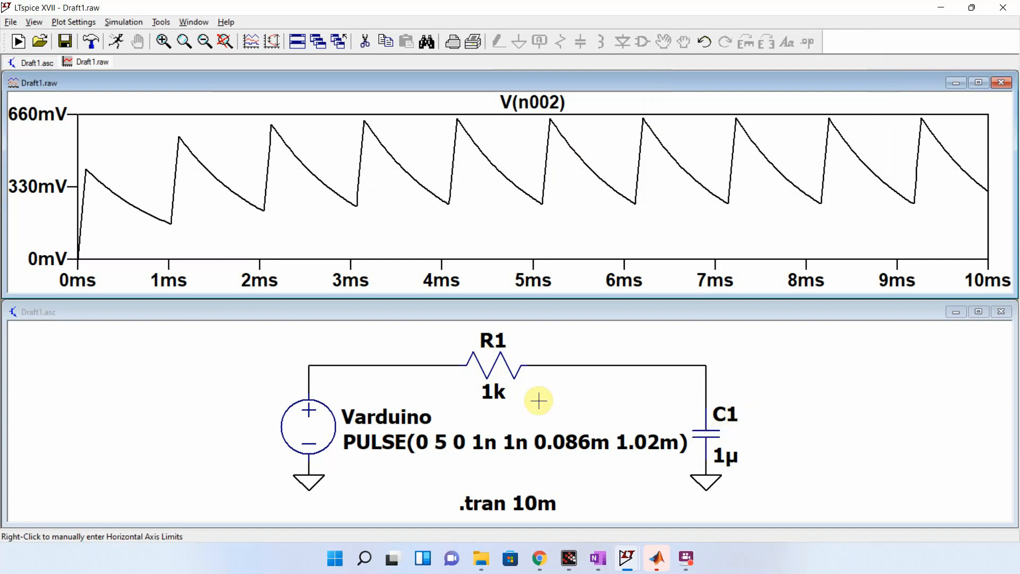
# Set the capacitance of C1 to 10u and rerun the simulation.
pyautogui.rightClick(724, 435)
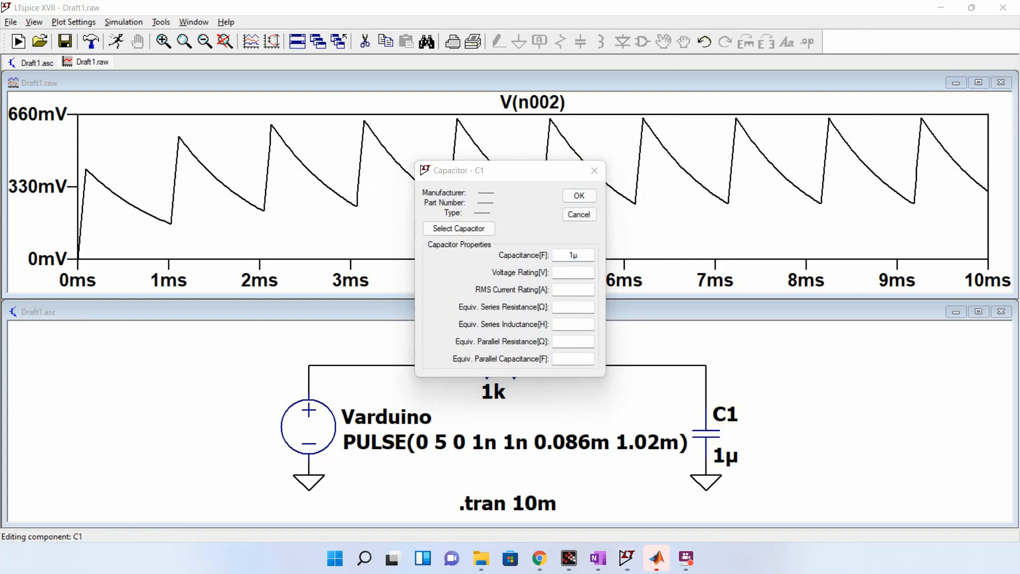
pyautogui.click(586, 255)
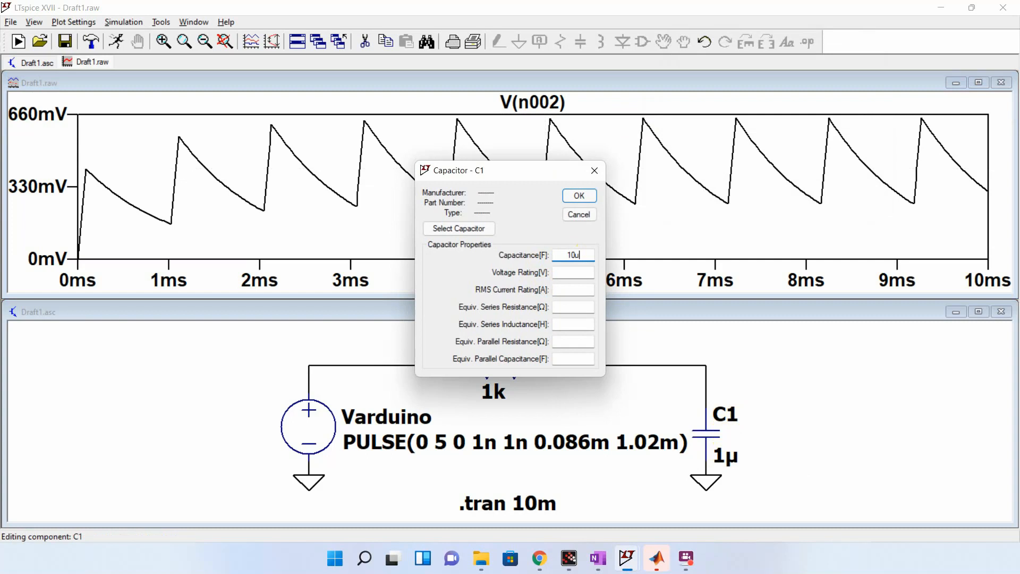
pyautogui.press('Return')
pyautogui.click(122, 43)
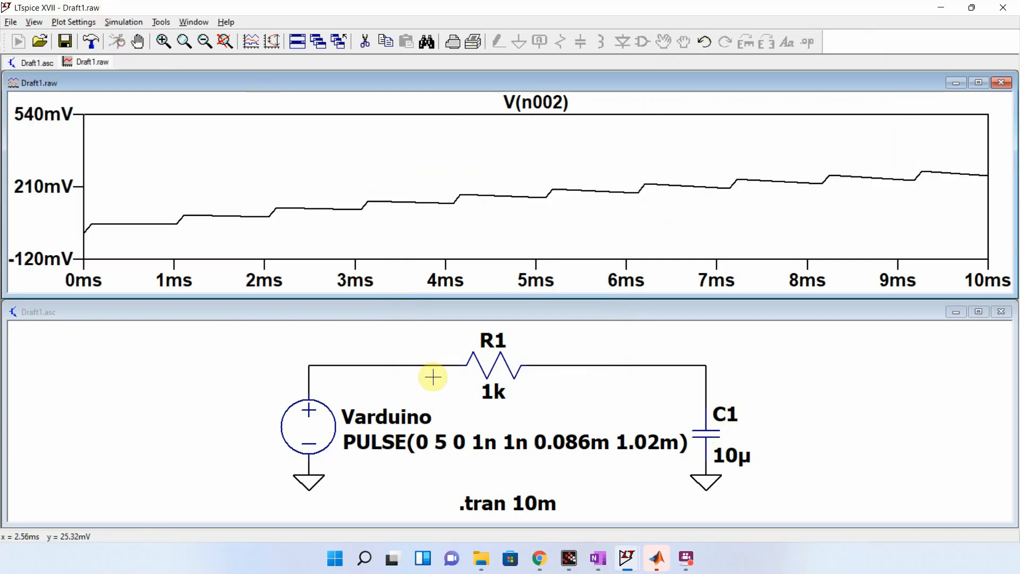
# Set the transient stop time to 50m and rerun the simulation.
pyautogui.click(145, 24)
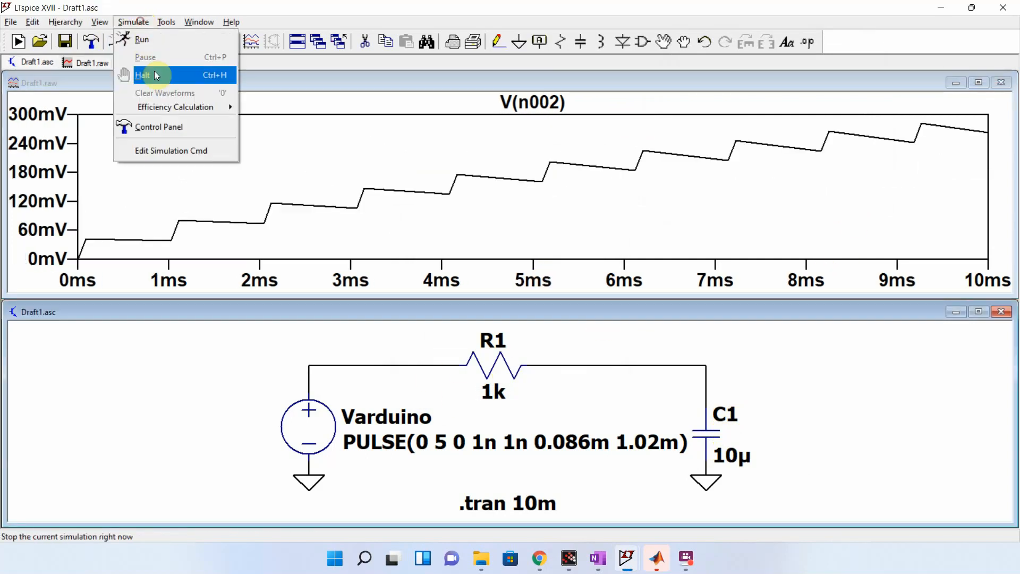
pyautogui.click(168, 154)
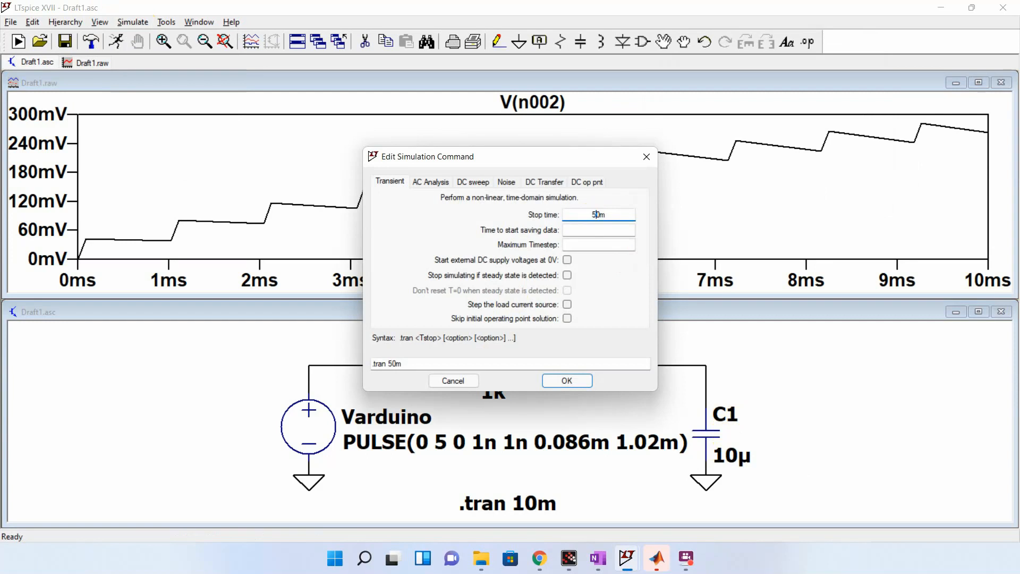
pyautogui.press('Return')
pyautogui.click(117, 42)
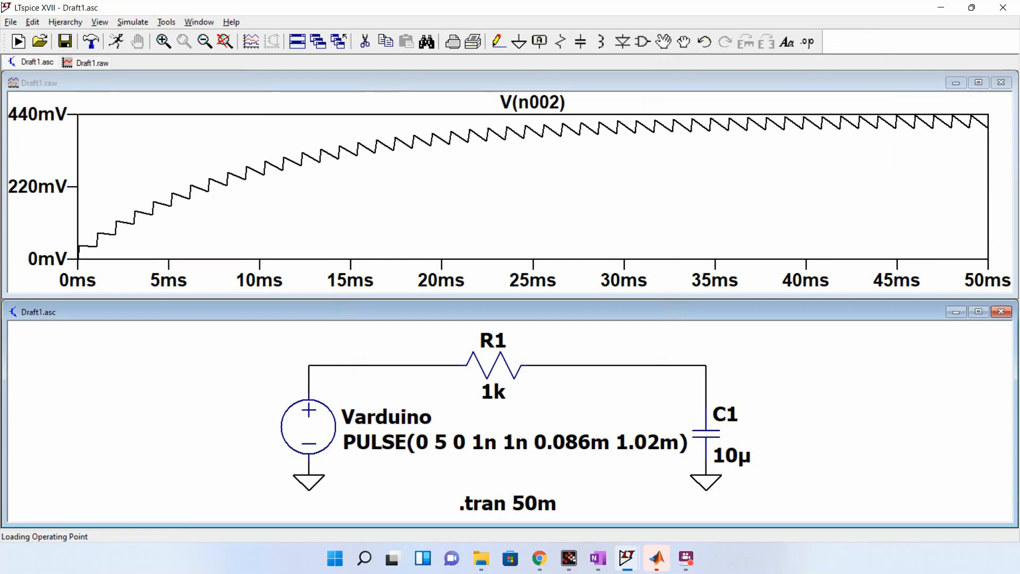
# Magnify the settled output ripple around 45 ms, and close the waveform plot to return to the full-size schematic.
pyautogui.moveTo(932, 133); pyautogui.dragTo(875, 109)
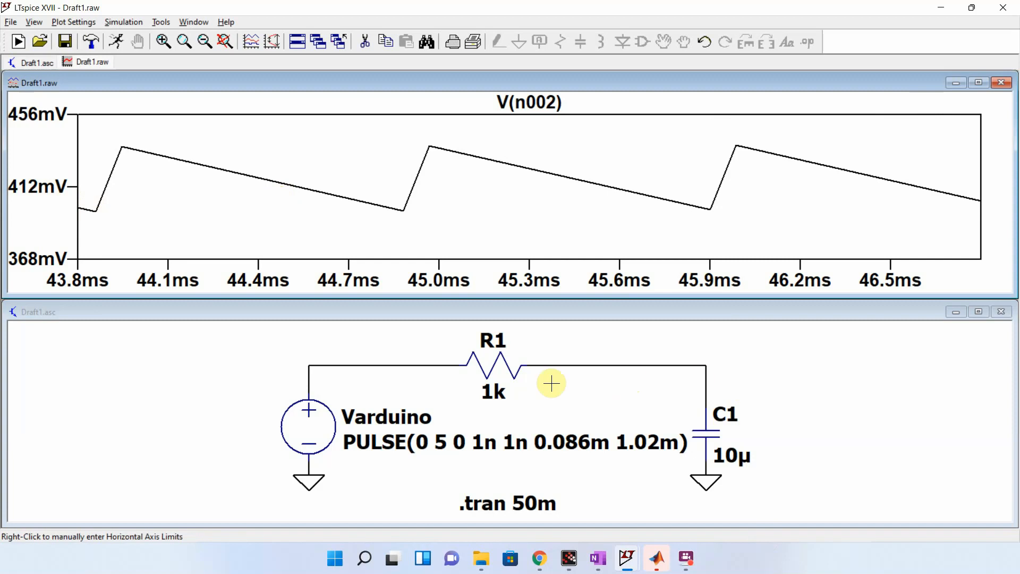
pyautogui.moveTo(785, 378); pyautogui.dragTo(744, 384)
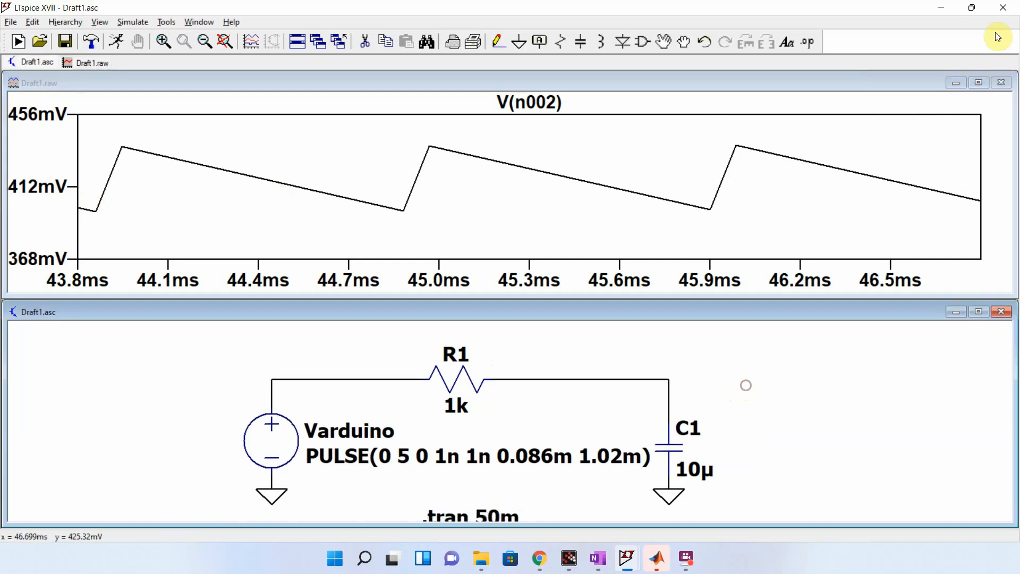
pyautogui.click(1001, 82)
pyautogui.click(978, 296)
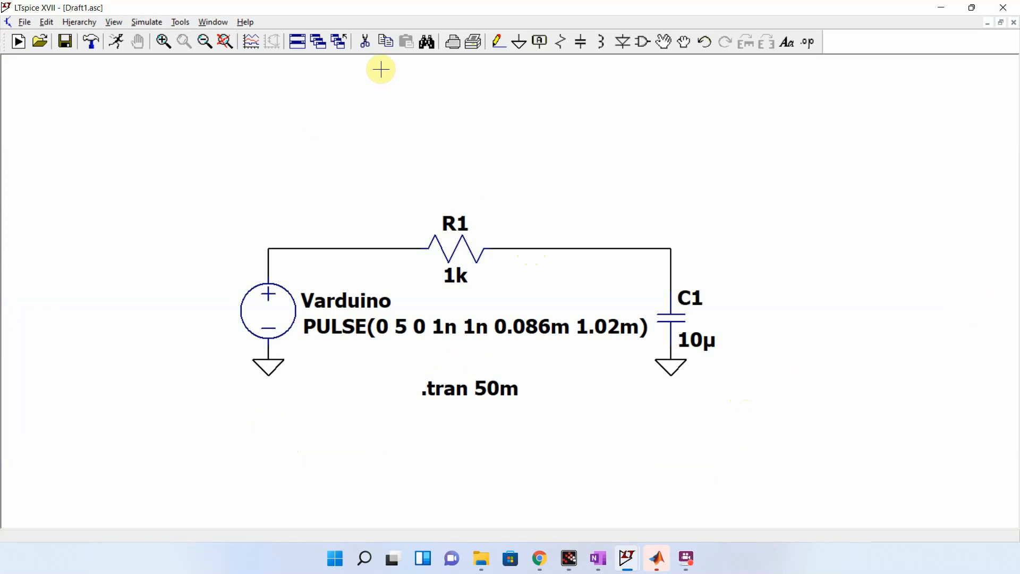
# Place a new voltage source above Varduino and name it Vsaw.
pyautogui.press('v')
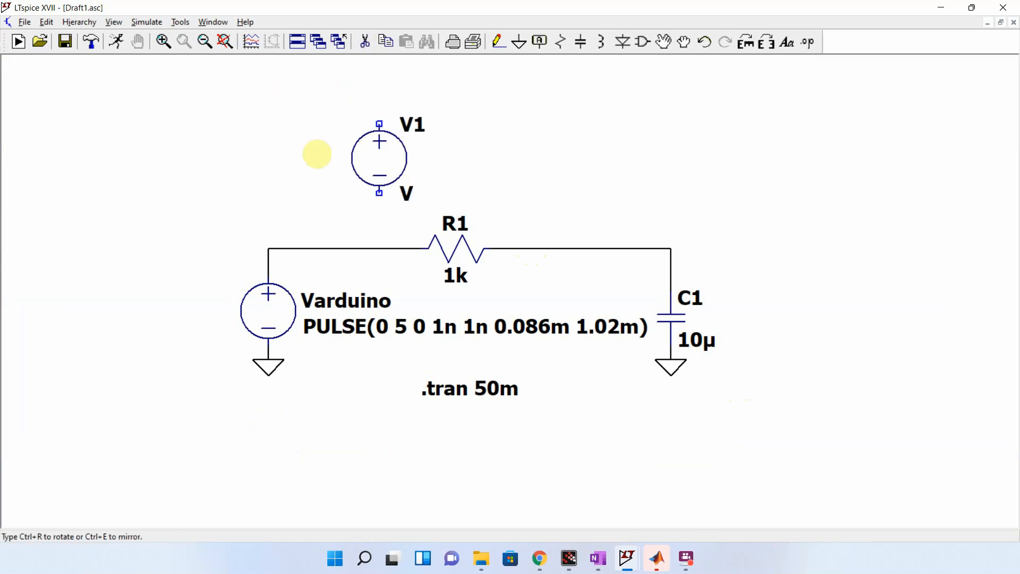
pyautogui.click(255, 100)
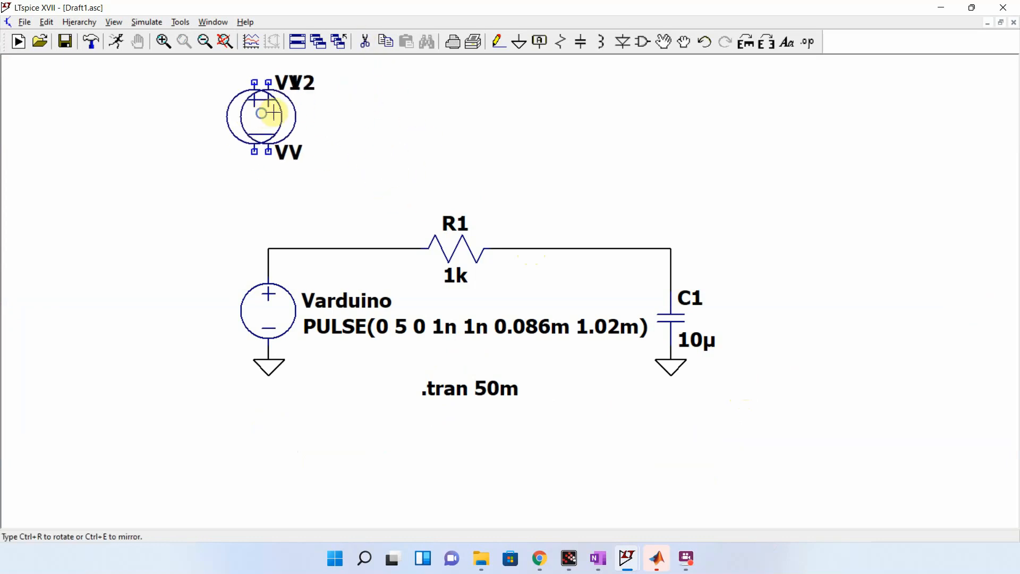
pyautogui.press('Escape')
pyautogui.rightClick(288, 80)
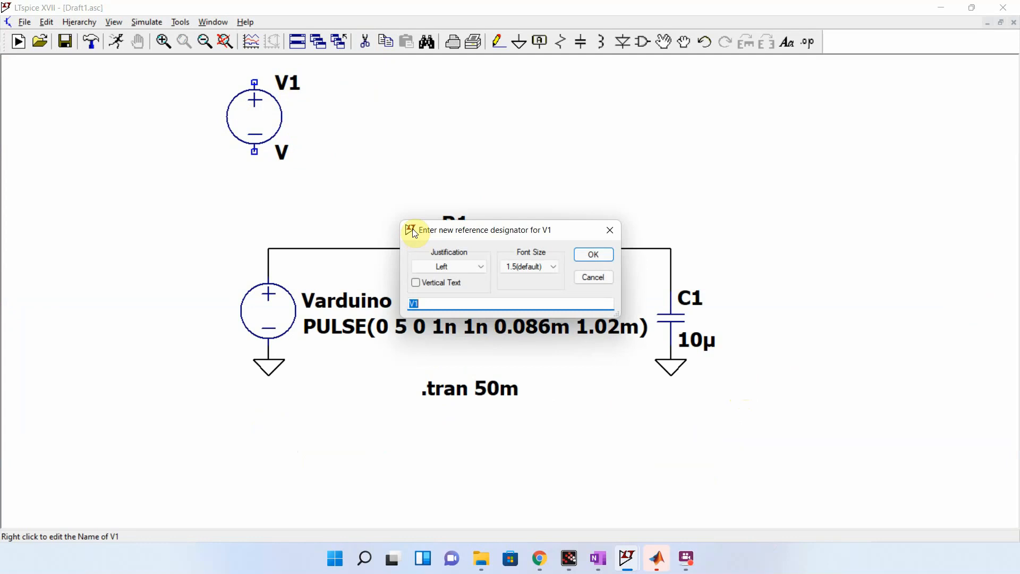
pyautogui.write('Vsaw')
pyautogui.press('Return')
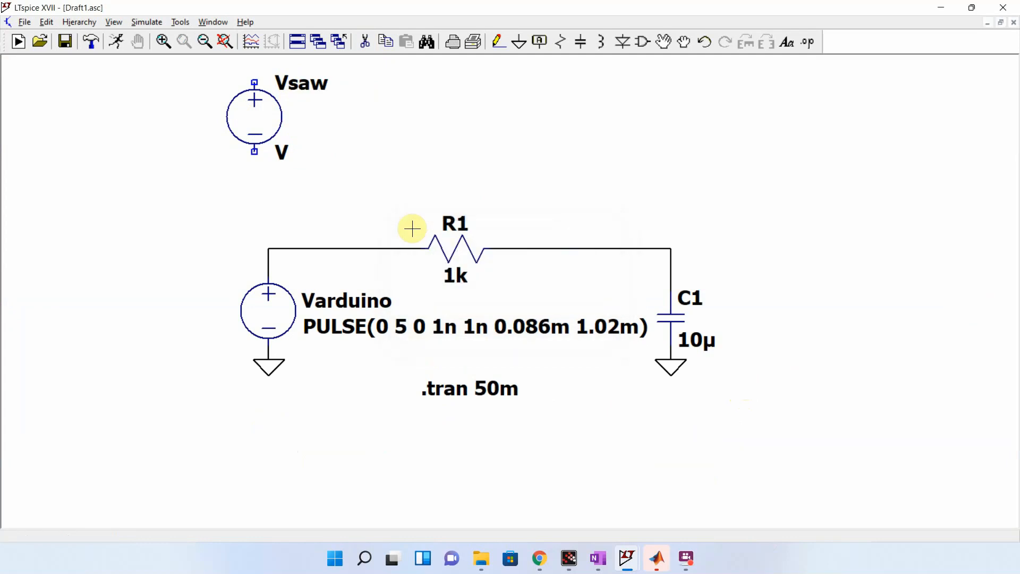
# Give Vsaw a PULSE function with an initial voltage of 0 and an on voltage of 1.
pyautogui.rightClick(252, 119)
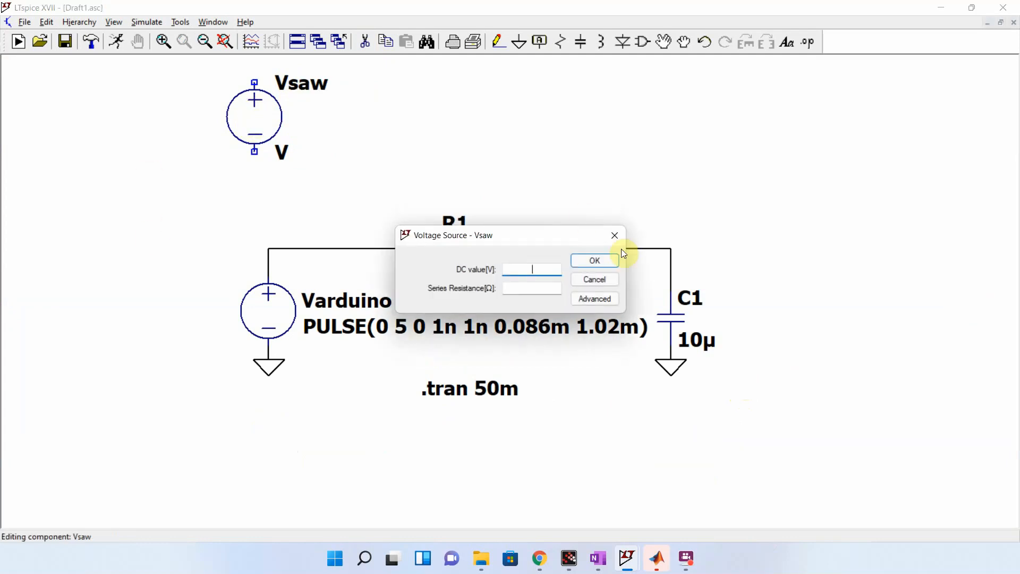
pyautogui.click(604, 303)
pyautogui.click(332, 166)
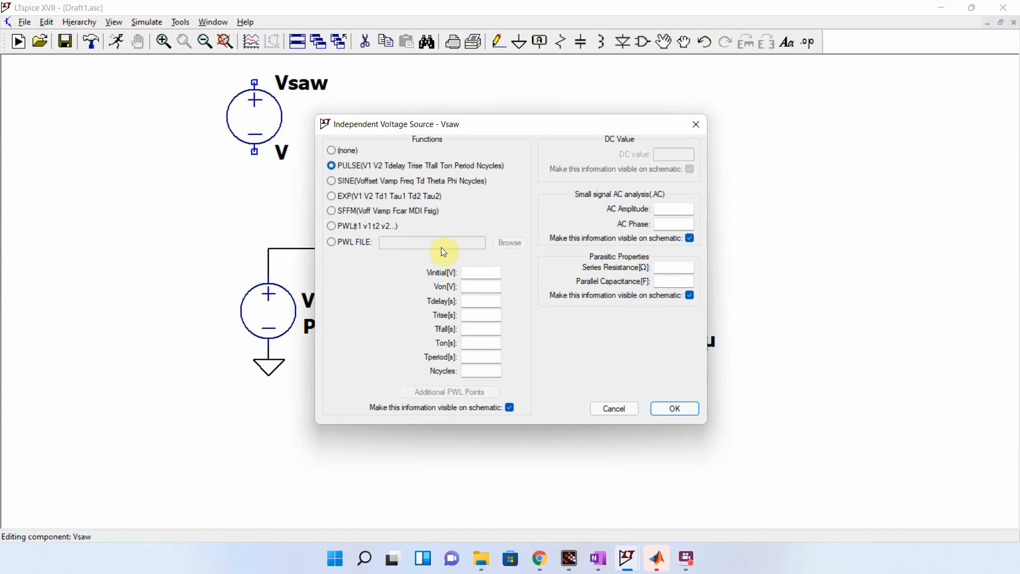
pyautogui.click(480, 272)
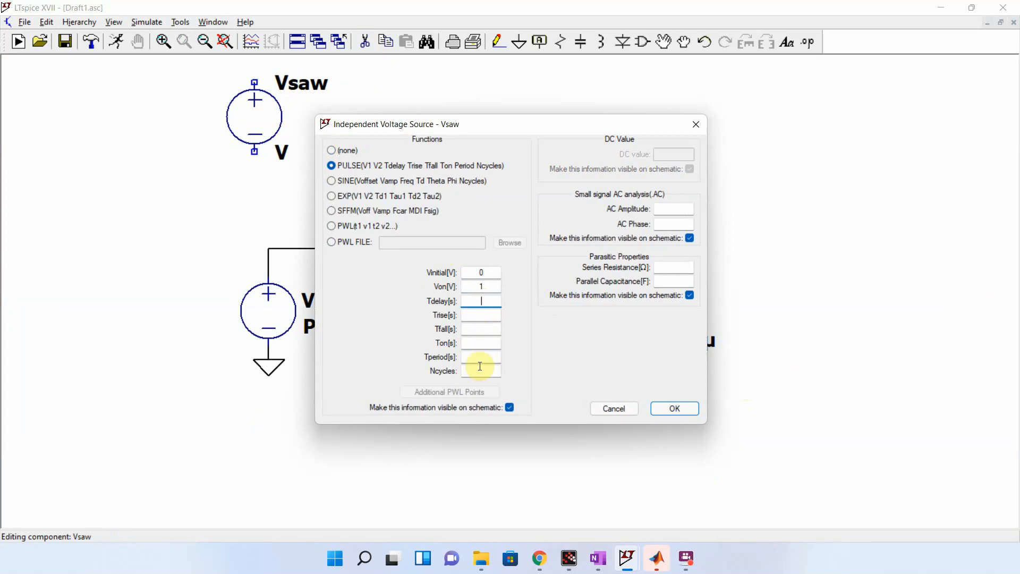
# Switch to the HW4 notes in OneNote and review the RC car motor problem statement for the required current ripple.
pyautogui.moveTo(598, 556)
pyautogui.click(548, 517)
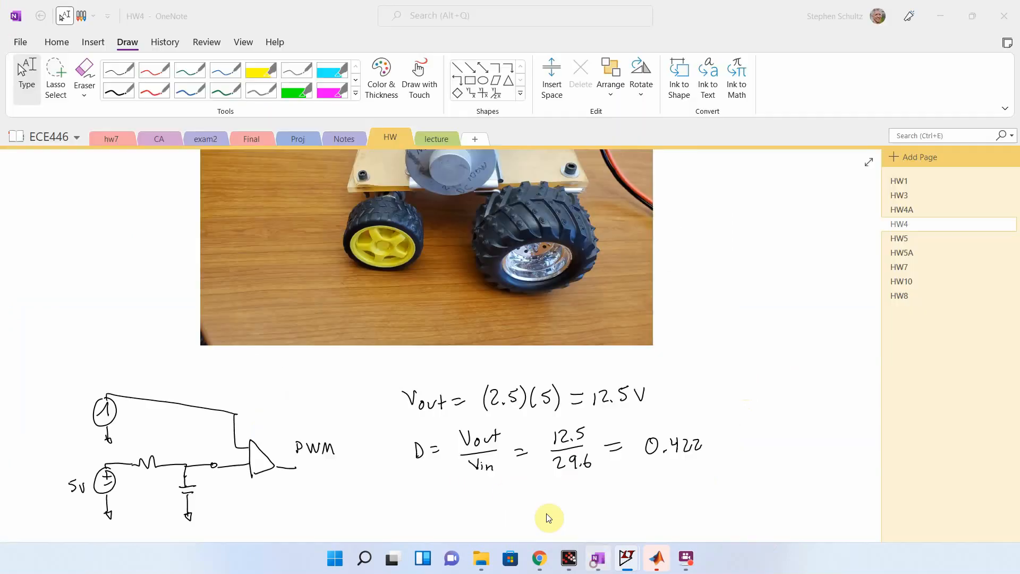
pyautogui.scroll(5, 304, 446)
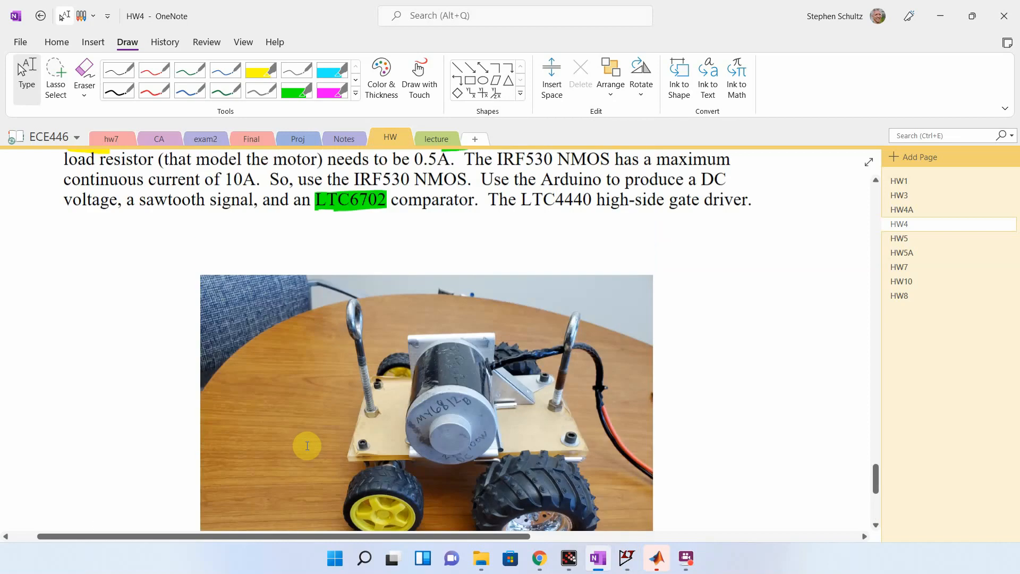
pyautogui.scroll(5, 307, 445)
pyautogui.scroll(-2, 307, 445)
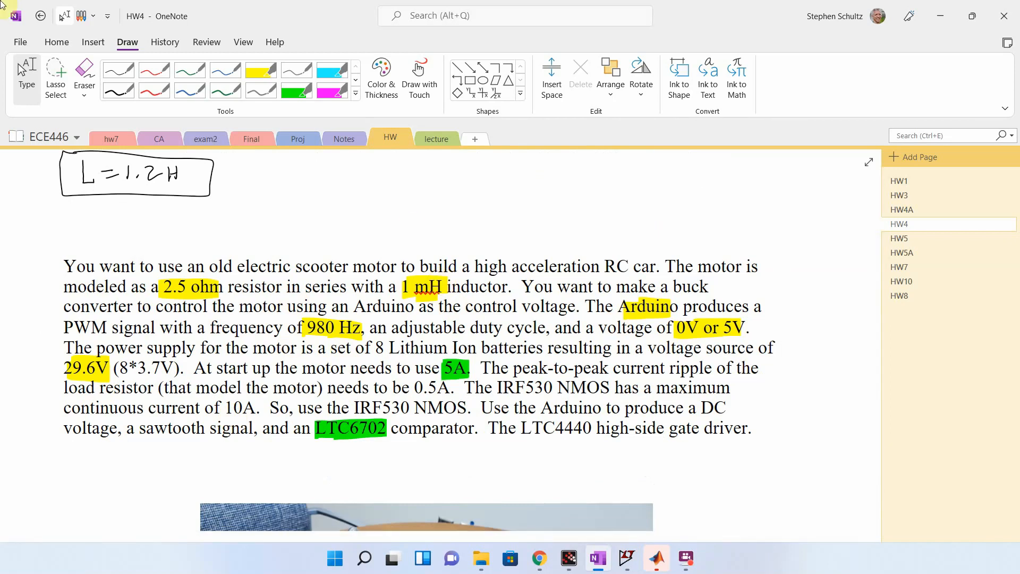
pyautogui.scroll(-3, 5, 110)
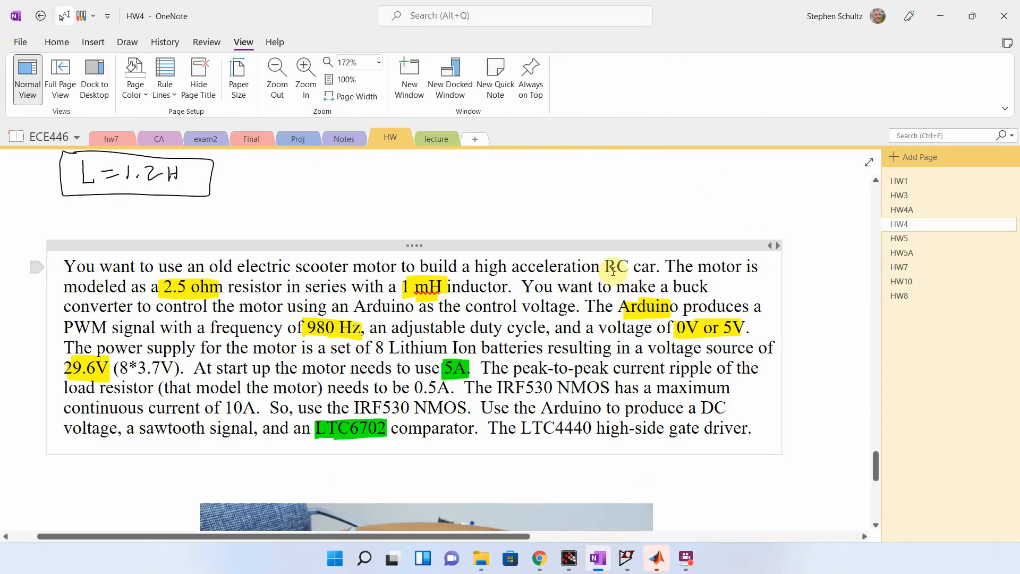
pyautogui.scroll(-7, 531, 292)
pyautogui.scroll(-1, 533, 290)
pyautogui.scroll(1, 622, 241)
pyautogui.scroll(-1, 621, 241)
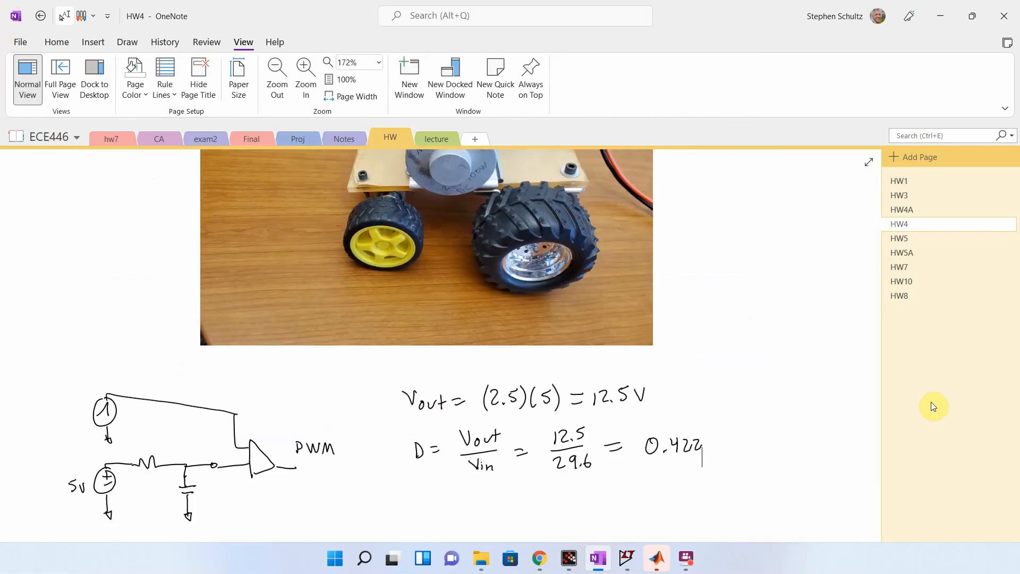
# Handwrite the ripple equation ΔI = Vin D(1-D) Ts / L in the blank area below the circuit sketch.
pyautogui.click(876, 526)
pyautogui.click(876, 526)
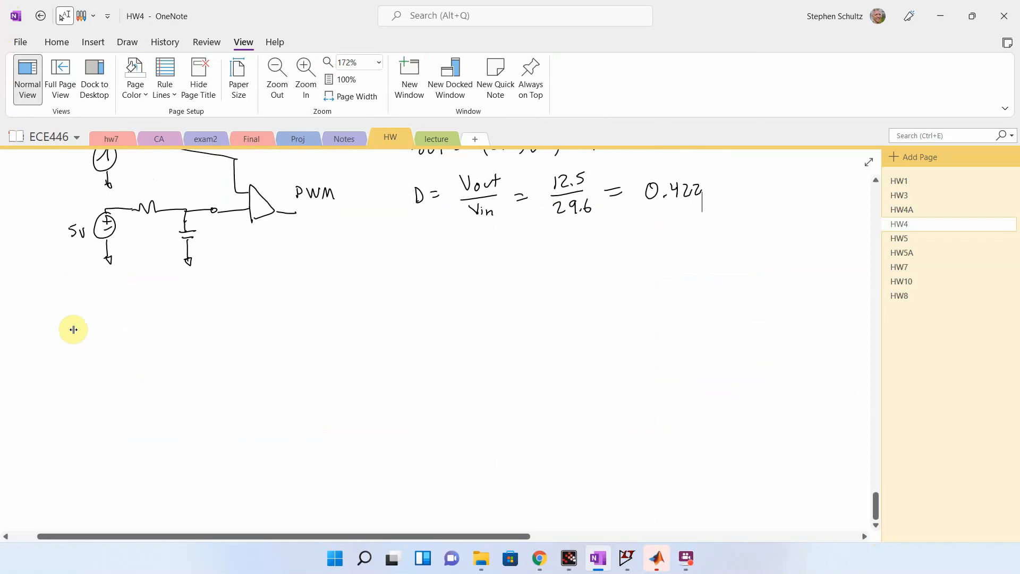
pyautogui.moveTo(74, 332)
pyautogui.mouseDown()
pyautogui.moveTo(66, 335)
pyautogui.moveTo(86, 338)
pyautogui.moveTo(93, 325)
pyautogui.mouseUp()
pyautogui.moveTo(82, 340); pyautogui.dragTo(112, 329)
pyautogui.moveTo(105, 335)
pyautogui.mouseDown()
pyautogui.moveTo(73, 346)
pyautogui.moveTo(133, 341)
pyautogui.mouseUp()
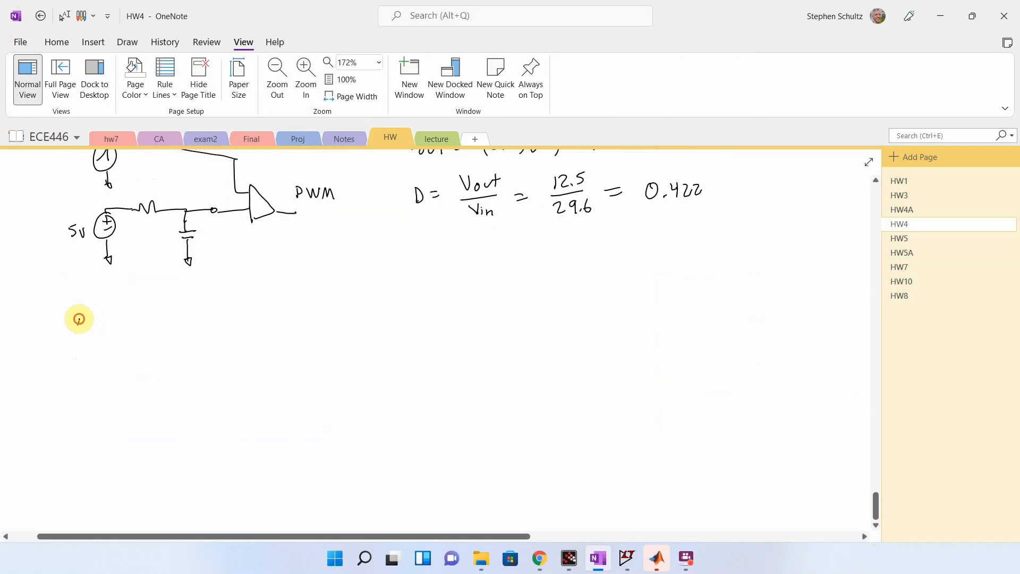
pyautogui.moveTo(81, 320)
pyautogui.mouseDown()
pyautogui.moveTo(77, 330)
pyautogui.moveTo(107, 322)
pyautogui.moveTo(107, 332)
pyautogui.mouseUp()
pyautogui.moveTo(120, 323); pyautogui.dragTo(131, 329)
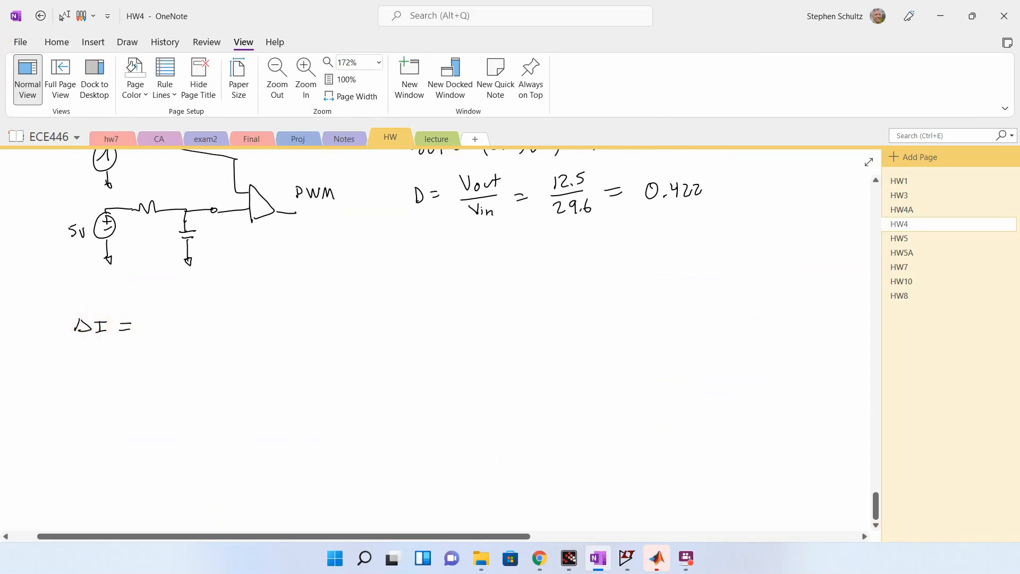
pyautogui.moveTo(177, 316); pyautogui.dragTo(223, 322)
pyautogui.moveTo(224, 314); pyautogui.dragTo(240, 320)
pyautogui.moveTo(245, 303)
pyautogui.mouseDown()
pyautogui.moveTo(248, 321)
pyautogui.moveTo(274, 322)
pyautogui.mouseUp()
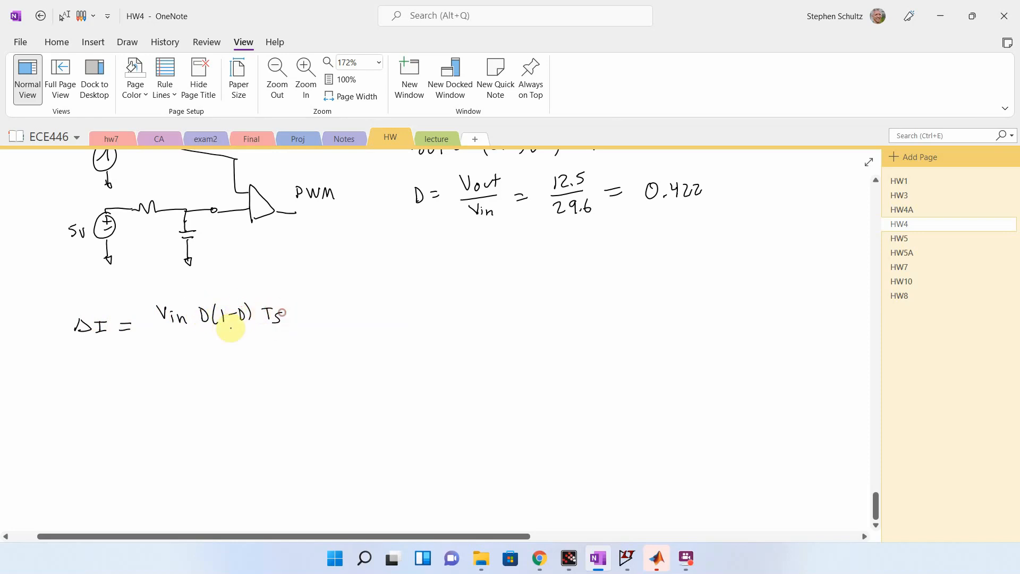
pyautogui.moveTo(170, 337)
pyautogui.mouseDown()
pyautogui.moveTo(277, 328)
pyautogui.moveTo(238, 347)
pyautogui.mouseUp()
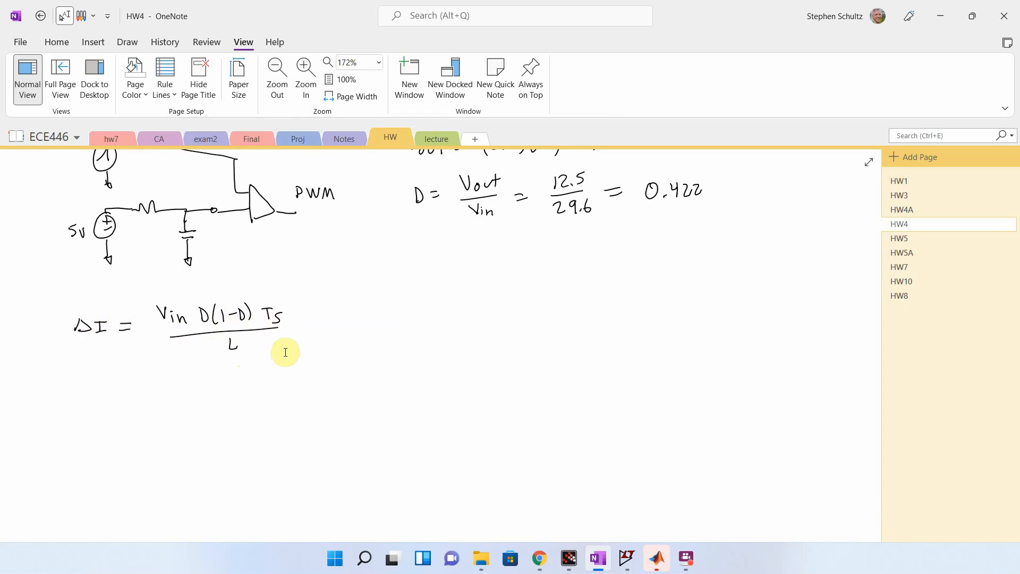
# Handwrite the rearranged equation Ts = ΔI L / (Vin D(1-D)) below the ripple equation, followed by an equals sign.
pyautogui.moveTo(74, 376)
pyautogui.mouseDown()
pyautogui.moveTo(90, 389)
pyautogui.moveTo(117, 379)
pyautogui.mouseUp()
pyautogui.moveTo(107, 386)
pyautogui.mouseDown()
pyautogui.moveTo(166, 387)
pyautogui.moveTo(171, 376)
pyautogui.moveTo(172, 387)
pyautogui.moveTo(195, 386)
pyautogui.moveTo(142, 401)
pyautogui.moveTo(161, 420)
pyautogui.mouseUp()
pyautogui.moveTo(167, 412); pyautogui.dragTo(191, 420)
pyautogui.moveTo(189, 409)
pyautogui.mouseDown()
pyautogui.moveTo(190, 420)
pyautogui.moveTo(206, 421)
pyautogui.mouseUp()
pyautogui.moveTo(211, 410)
pyautogui.mouseDown()
pyautogui.moveTo(212, 420)
pyautogui.moveTo(220, 415)
pyautogui.mouseUp()
pyautogui.moveTo(224, 409); pyautogui.dragTo(225, 420)
pyautogui.moveTo(234, 408)
pyautogui.mouseDown()
pyautogui.moveTo(236, 421)
pyautogui.moveTo(262, 400)
pyautogui.mouseUp()
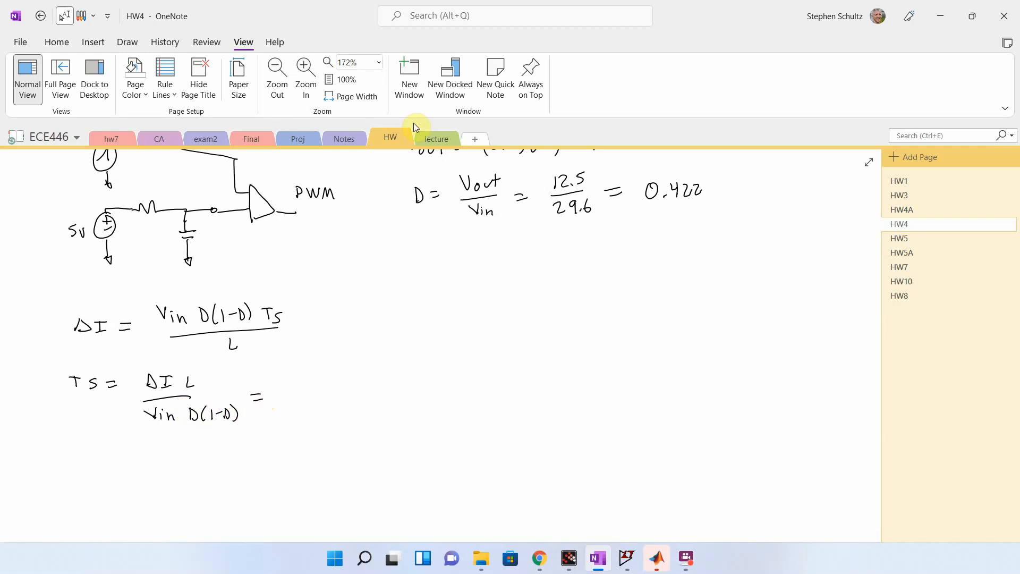
# Look up the ripple and inductance in the problem statement and write the numerator (0.5)(10^-3) in the Ts equation.
pyautogui.scroll(5, 525, 284)
pyautogui.scroll(8, 523, 282)
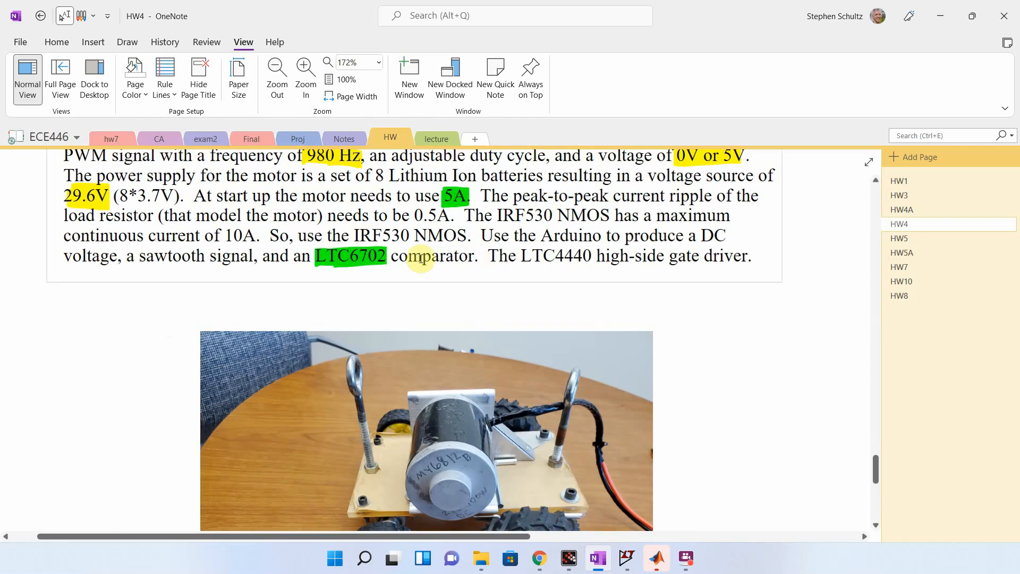
pyautogui.scroll(-5, 478, 276)
pyautogui.scroll(-5, 449, 226)
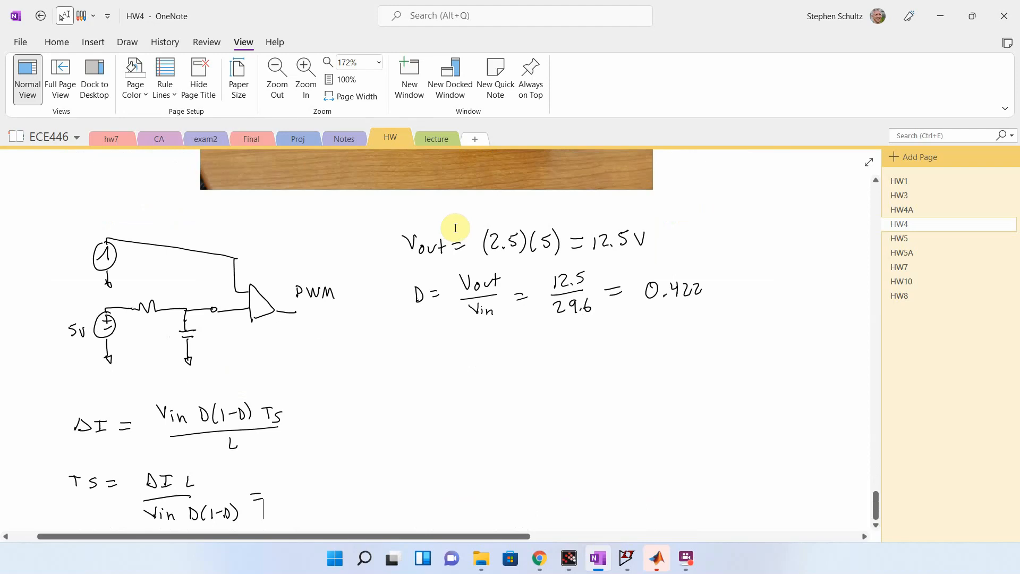
pyautogui.moveTo(287, 473); pyautogui.dragTo(299, 481)
pyautogui.moveTo(310, 467)
pyautogui.mouseDown()
pyautogui.moveTo(311, 483)
pyautogui.moveTo(275, 485)
pyautogui.mouseUp()
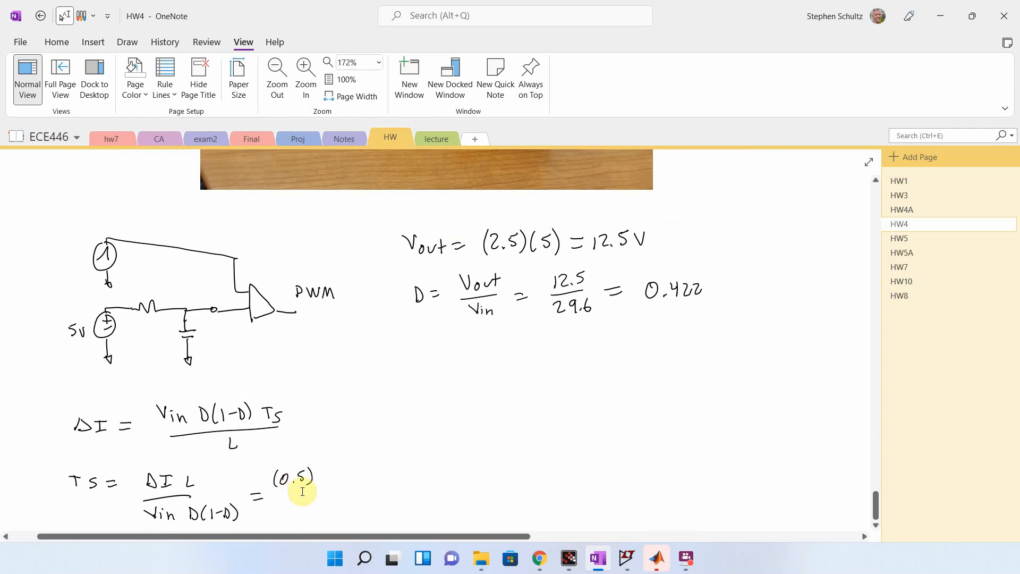
pyautogui.scroll(10, 311, 401)
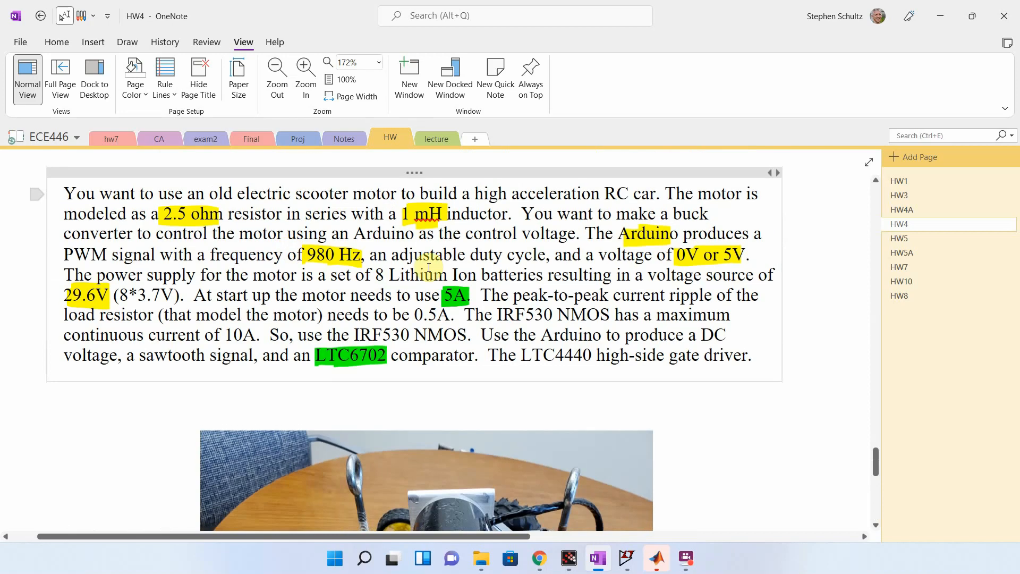
pyautogui.scroll(-10, 483, 273)
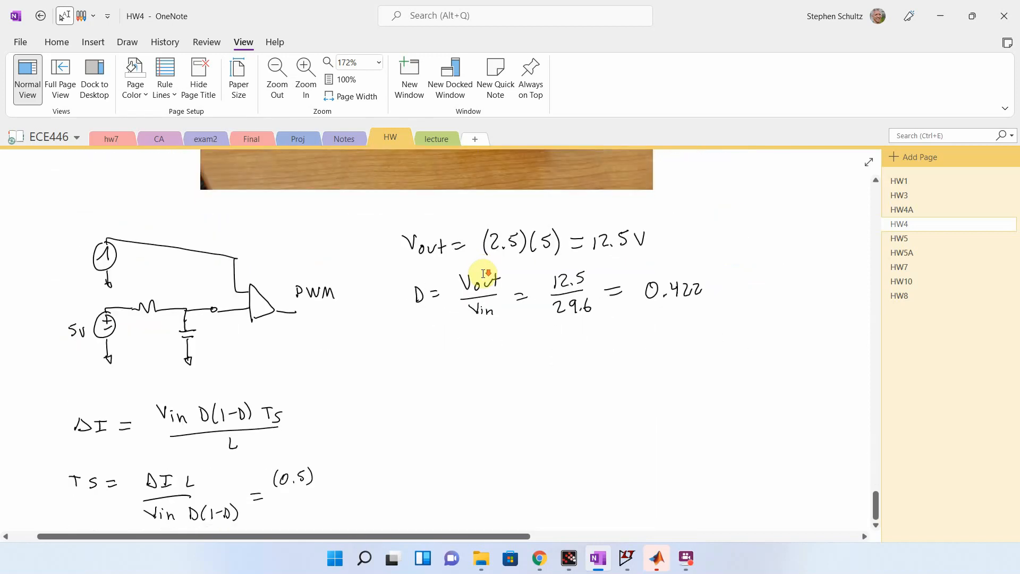
pyautogui.moveTo(328, 468)
pyautogui.mouseDown()
pyautogui.moveTo(334, 484)
pyautogui.moveTo(354, 465)
pyautogui.mouseUp()
pyautogui.moveTo(358, 460)
pyautogui.mouseDown()
pyautogui.moveTo(362, 486)
pyautogui.moveTo(281, 493)
pyautogui.moveTo(310, 510)
pyautogui.moveTo(337, 507)
pyautogui.moveTo(295, 515)
pyautogui.mouseUp()
# Write the denominator (29.6)(.422)(1-.422) of the Ts equation, complete the fraction bar and add an equals sign.
pyautogui.click(327, 511)
pyautogui.moveTo(343, 496)
pyautogui.mouseDown()
pyautogui.moveTo(349, 516)
pyautogui.moveTo(400, 514)
pyautogui.mouseUp()
pyautogui.moveTo(409, 499)
pyautogui.mouseDown()
pyautogui.moveTo(405, 514)
pyautogui.moveTo(440, 510)
pyautogui.mouseUp()
pyautogui.moveTo(443, 501); pyautogui.dragTo(458, 510)
pyautogui.moveTo(461, 497); pyautogui.dragTo(464, 511)
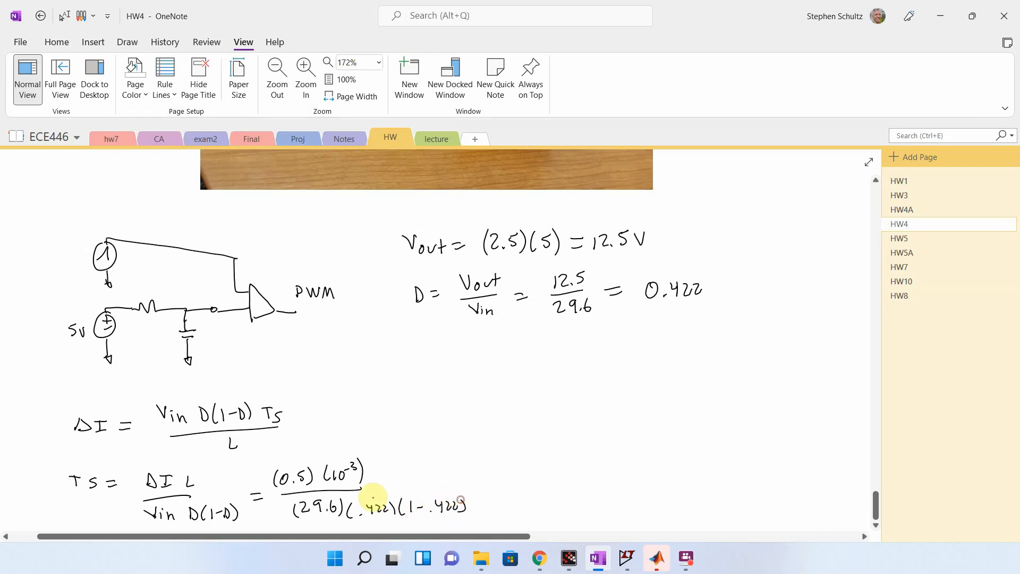
pyautogui.moveTo(361, 489); pyautogui.dragTo(483, 482)
pyautogui.moveTo(470, 489); pyautogui.dragTo(484, 488)
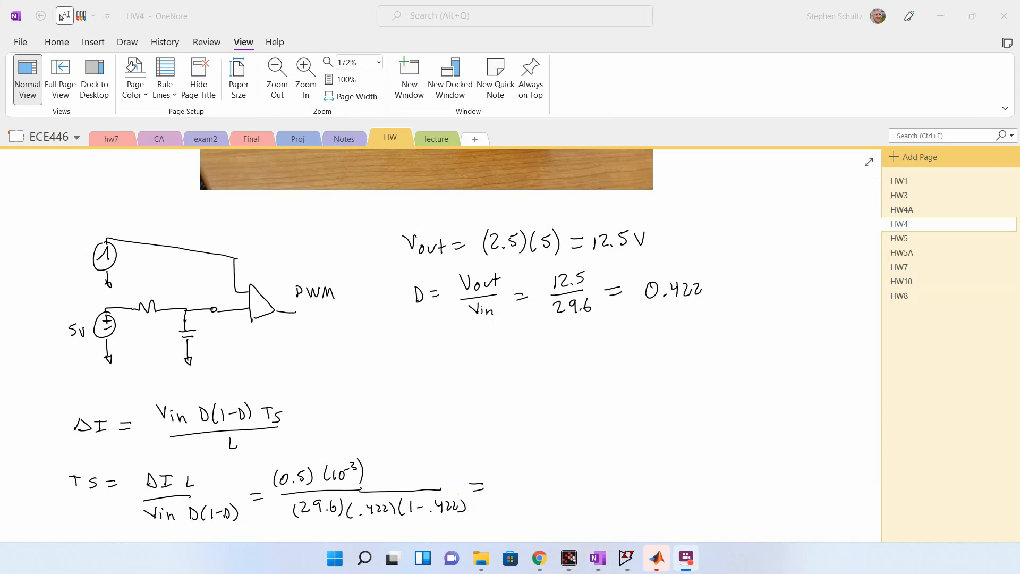
# Write 69 µs as the result of the Ts equation.
pyautogui.moveTo(513, 471); pyautogui.dragTo(508, 481)
pyautogui.click(535, 485)
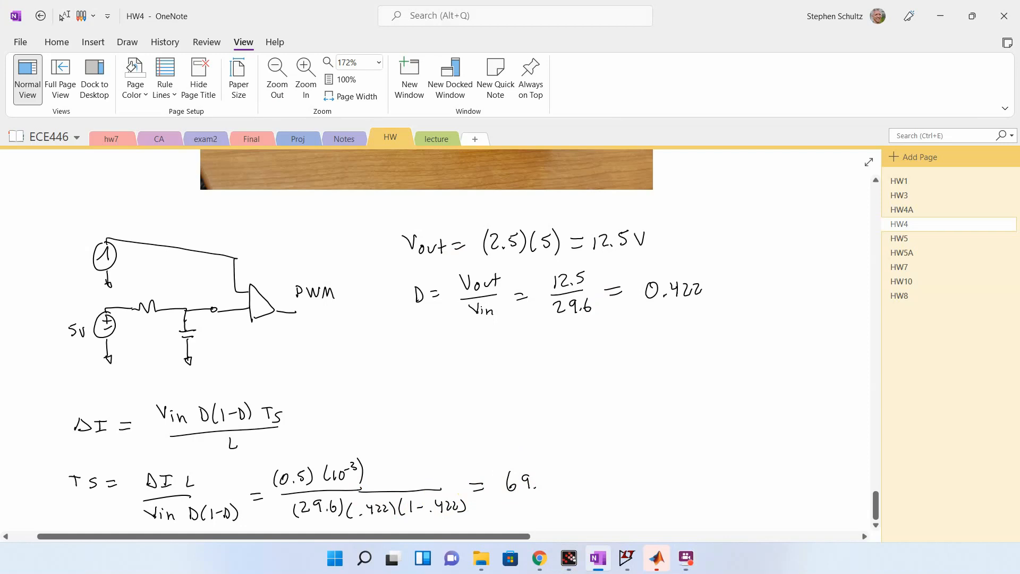
pyautogui.click(546, 478)
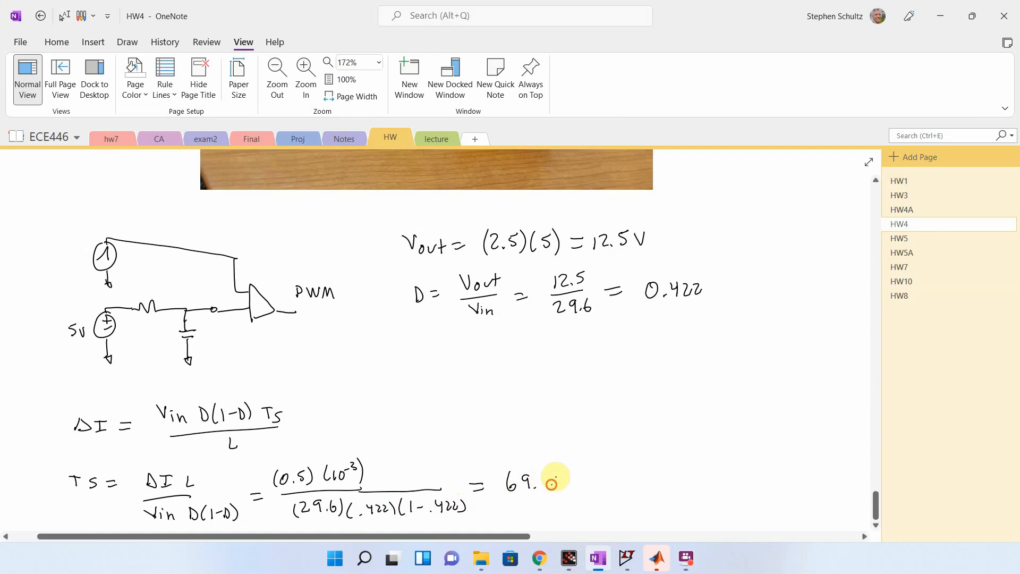
pyautogui.moveTo(565, 482); pyautogui.dragTo(561, 485)
pyautogui.moveTo(572, 476); pyautogui.dragTo(564, 487)
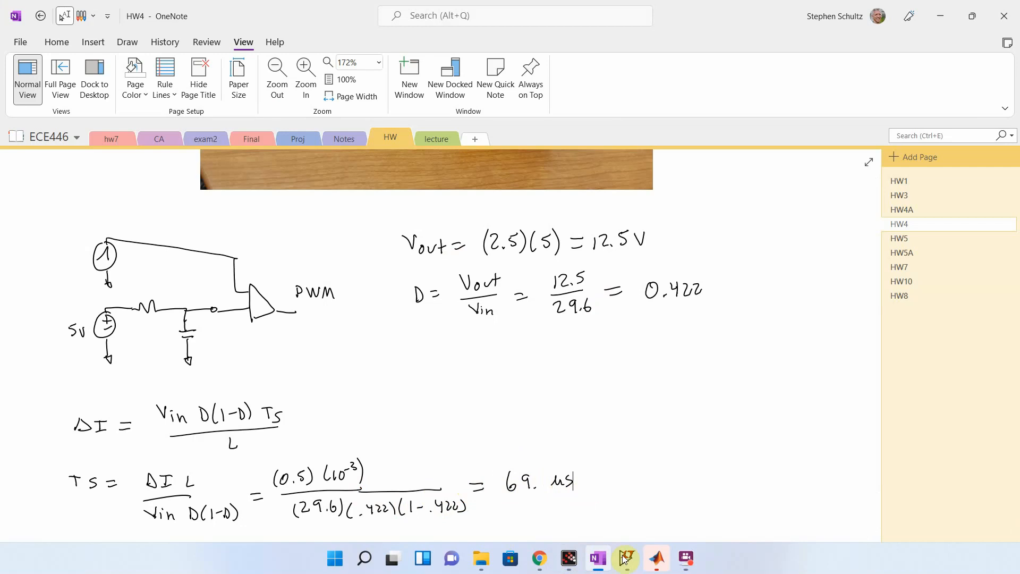
# Switch back to LTspice and set Vsaw's Tdelay to 0, Trise to 69u, Tfall to 1n, Ton to 0 and Tperiod to 69u.
pyautogui.moveTo(628, 561)
pyautogui.click(696, 491)
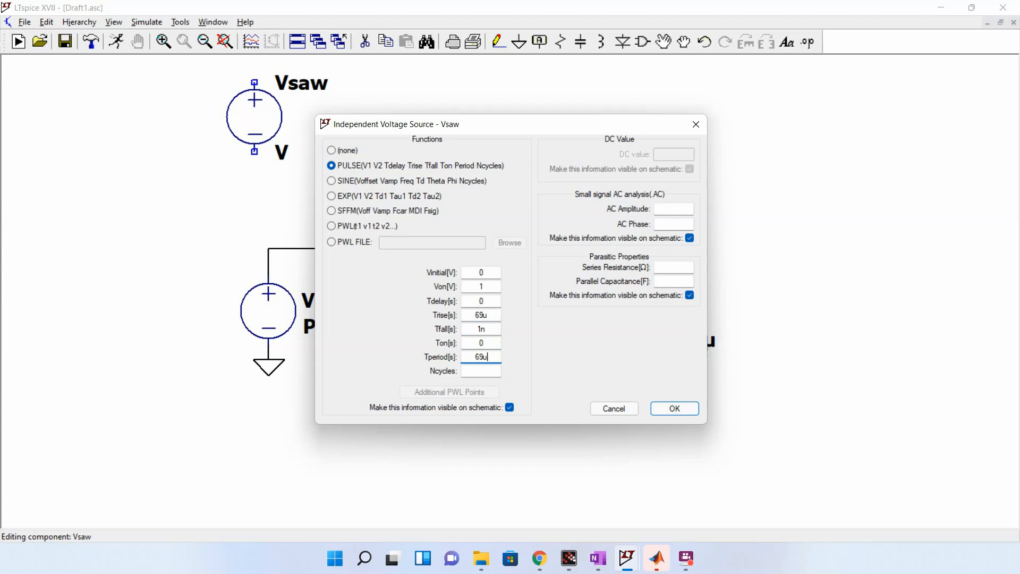
pyautogui.click(672, 408)
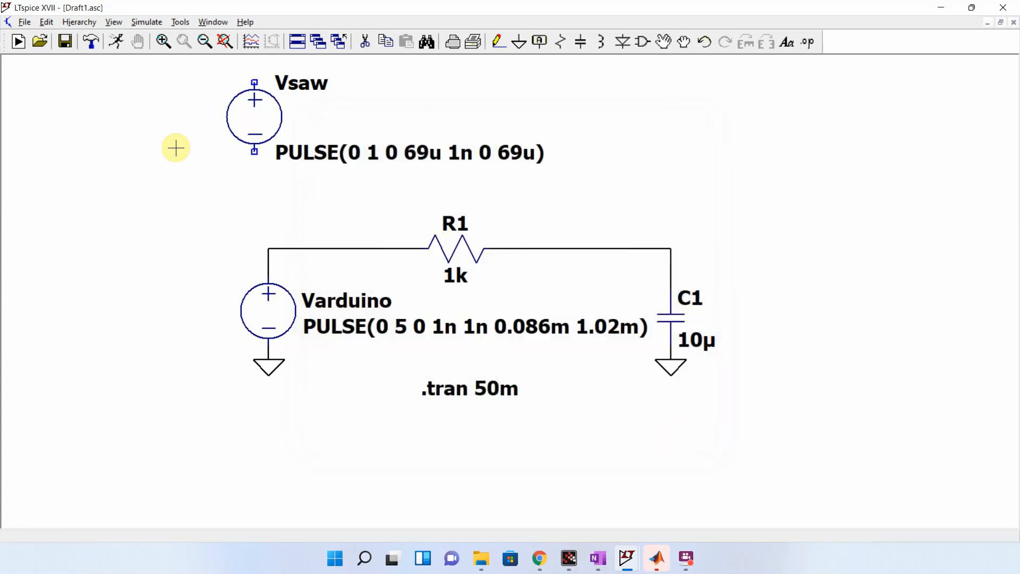
# Move Vsaw's name and PULSE text beside its symbol and ground its negative terminal.
pyautogui.click(664, 41)
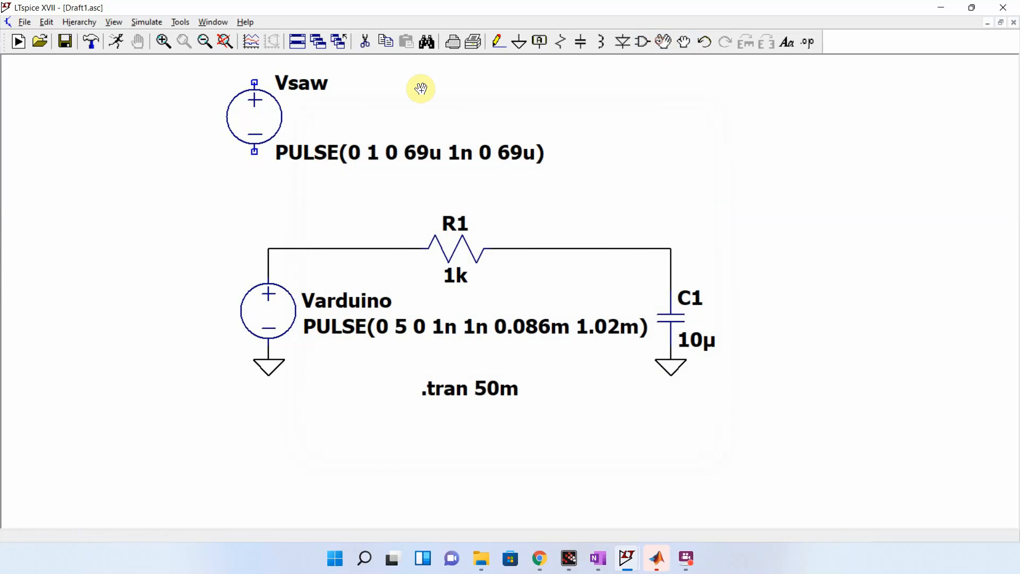
pyautogui.click(304, 80)
pyautogui.click(318, 96)
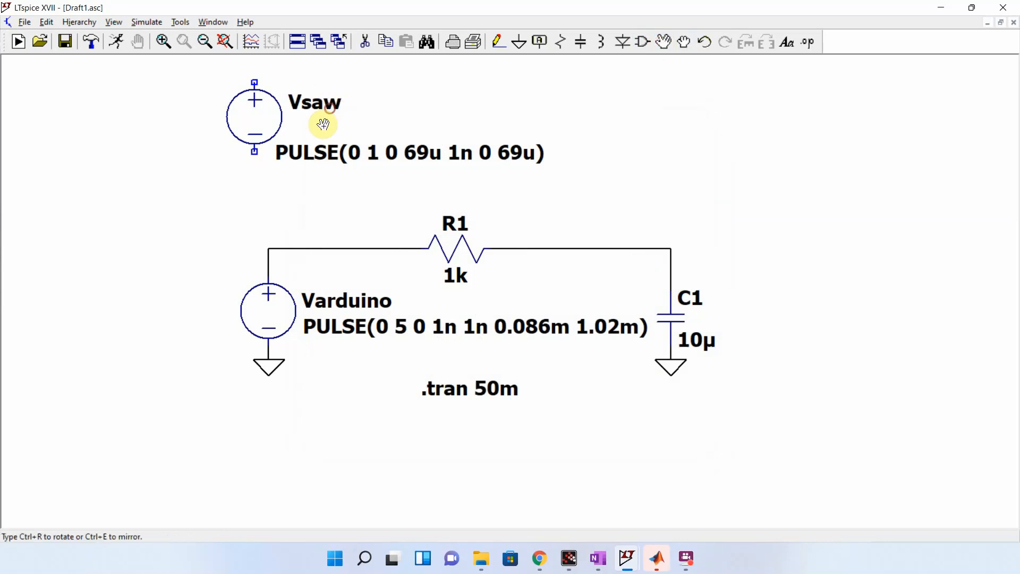
pyautogui.click(319, 152)
pyautogui.click(338, 129)
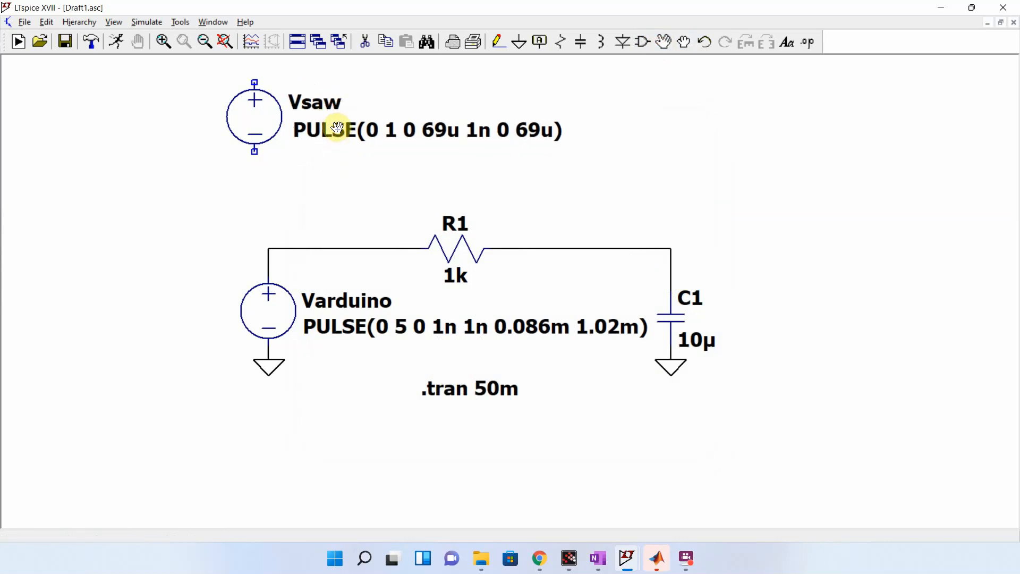
pyautogui.press('g')
pyautogui.click(254, 155)
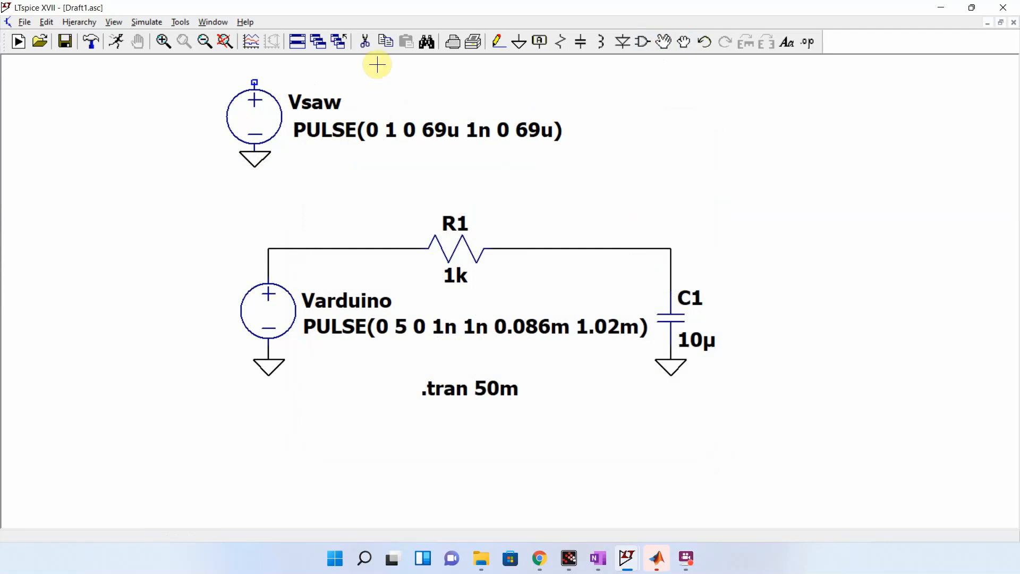
# Place an LTC6702 comparator in the open area beyond C1, above the capacitor's level.
pyautogui.click(642, 46)
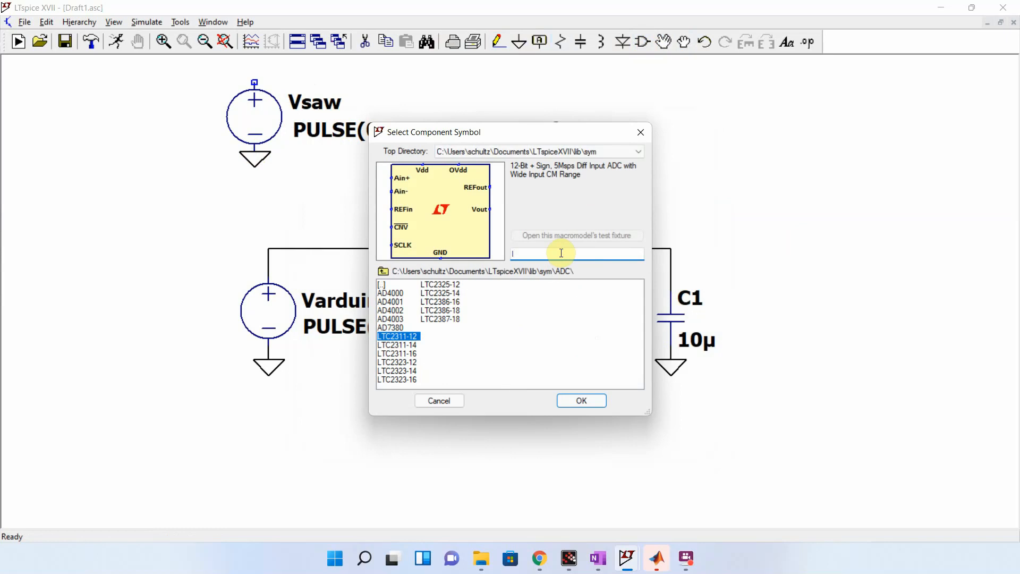
pyautogui.write('ltc6702')
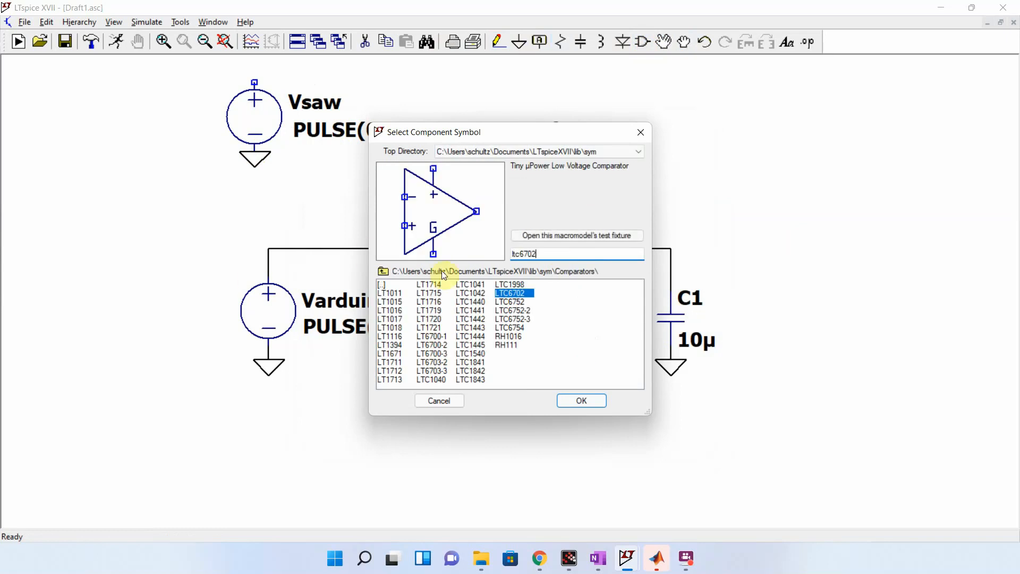
pyautogui.click(509, 294)
pyautogui.click(581, 401)
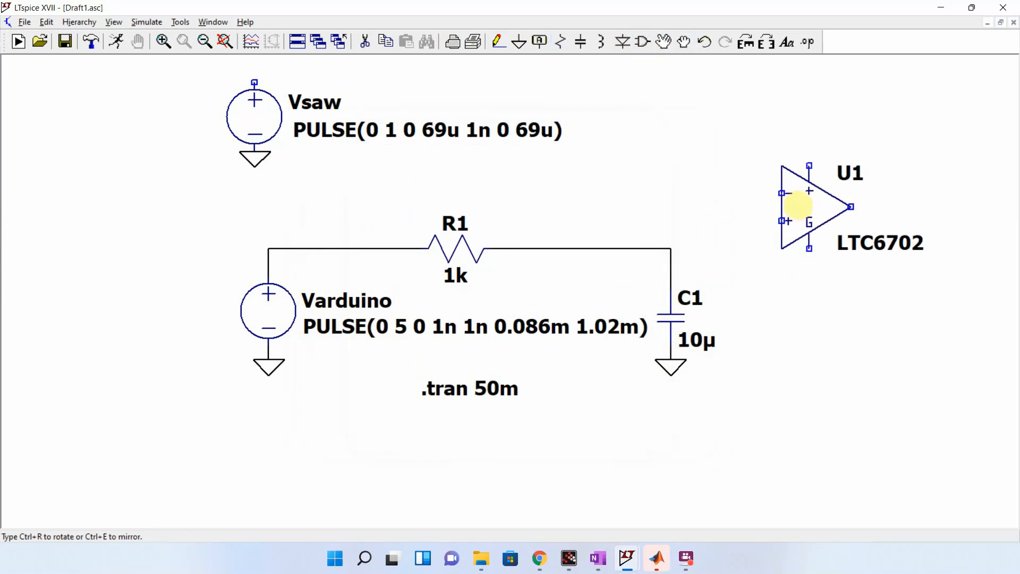
pyautogui.click(799, 204)
pyautogui.rightClick(701, 234)
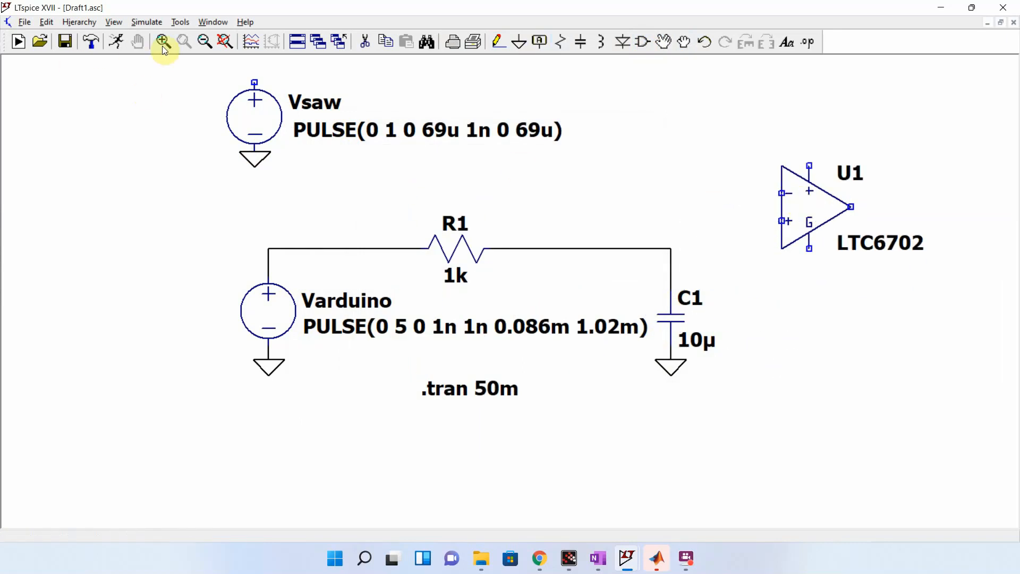
# Place a ground symbol just below the comparator's G pin.
pyautogui.click(205, 47)
pyautogui.press('g')
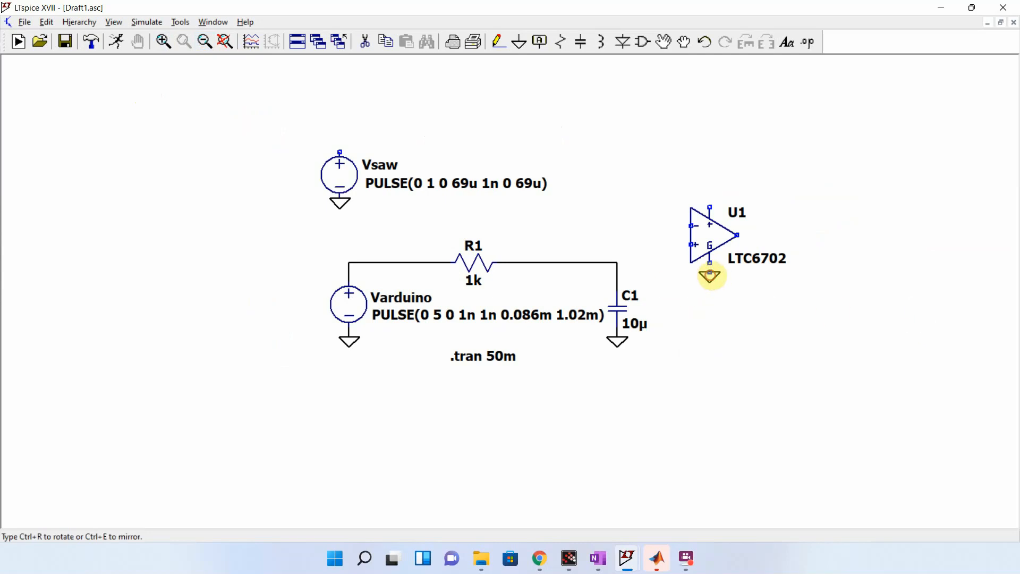
pyautogui.click(710, 276)
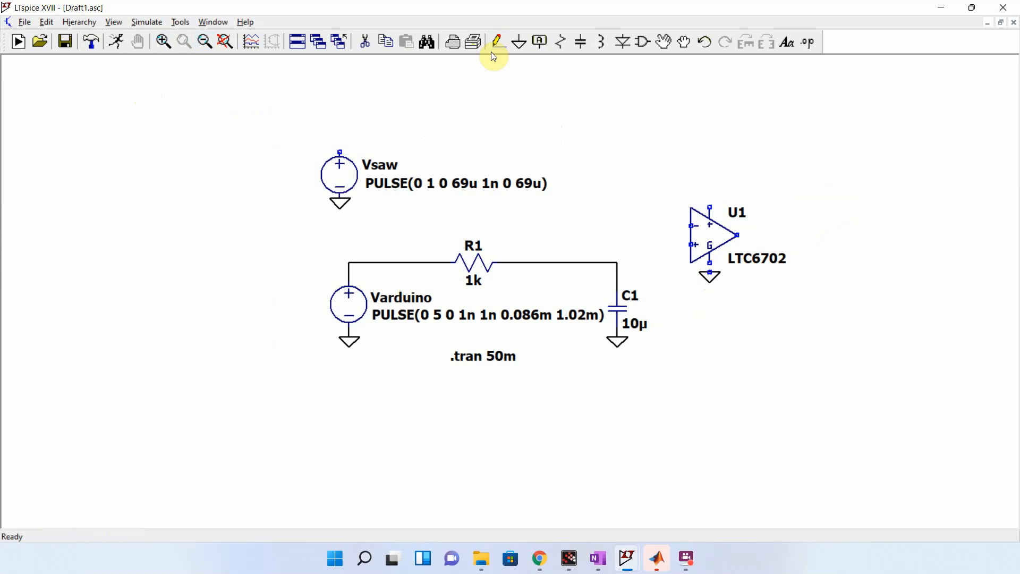
# Place a voltage source above the LTC6702, ground its negative terminal and set its DC value to 5 V.
pyautogui.press('v')
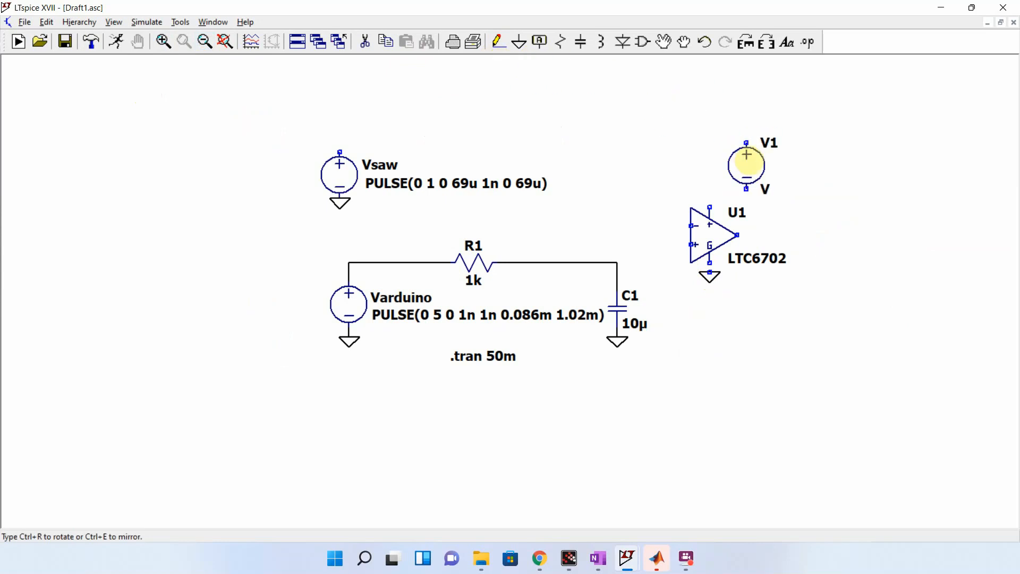
pyautogui.click(755, 164)
pyautogui.press('g')
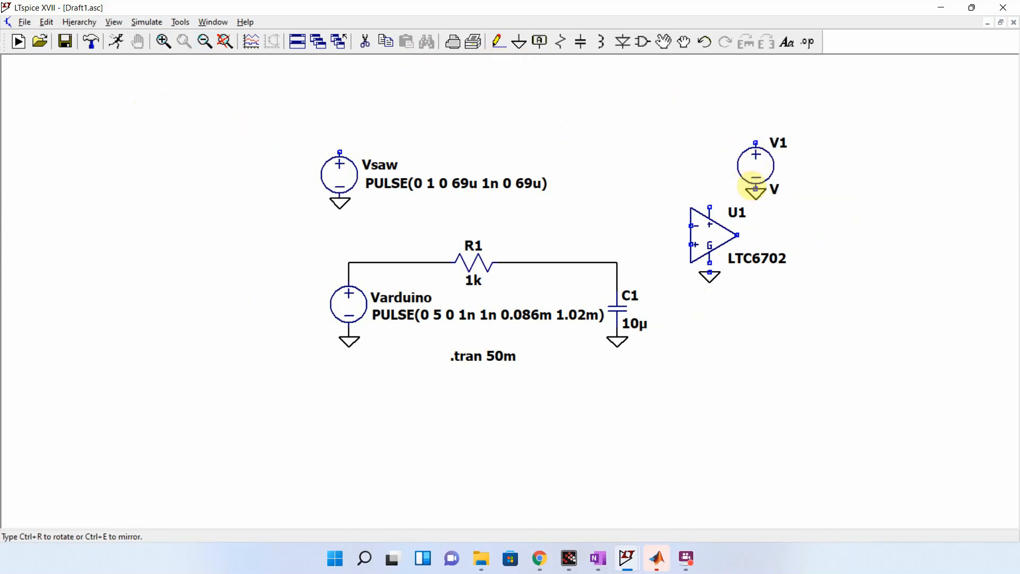
pyautogui.click(755, 188)
pyautogui.press('Escape')
pyautogui.rightClick(758, 171)
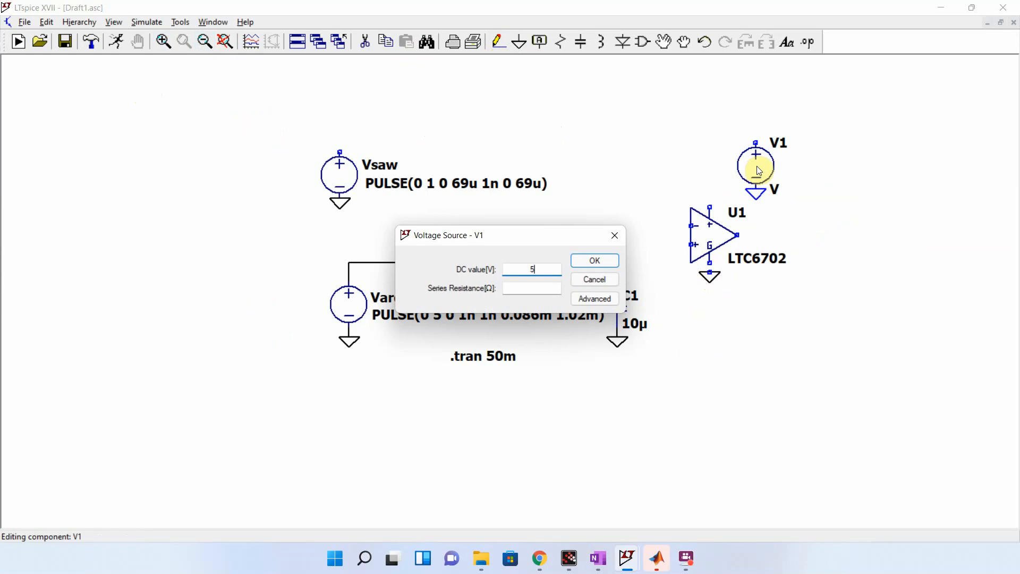
pyautogui.press('Return')
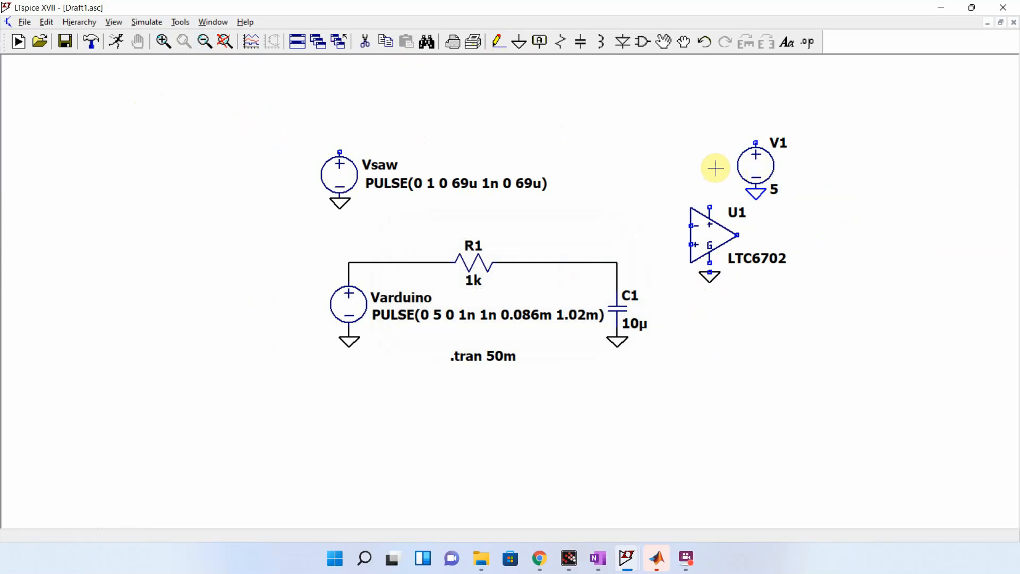
# Wire the comparator's G pin to its ground symbol and the 5 V source's positive terminal to the comparator's supply pin.
pyautogui.press('F3')
pyautogui.click(709, 272)
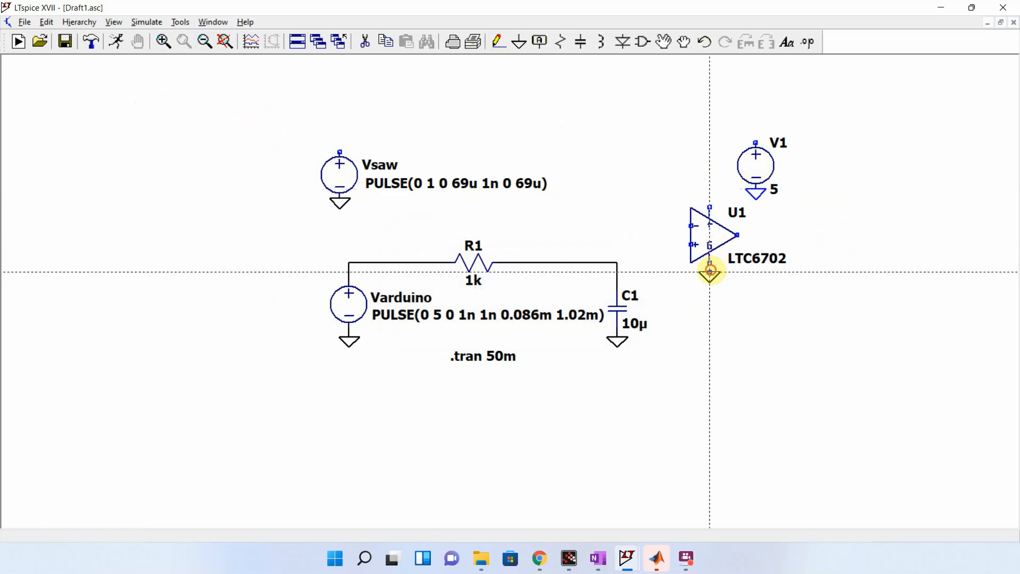
pyautogui.click(710, 264)
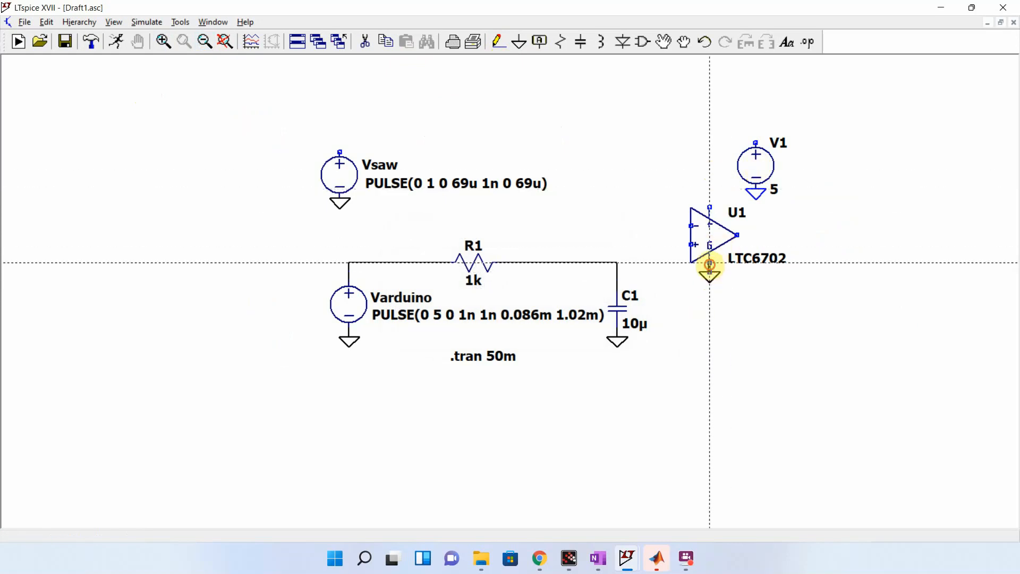
pyautogui.click(755, 137)
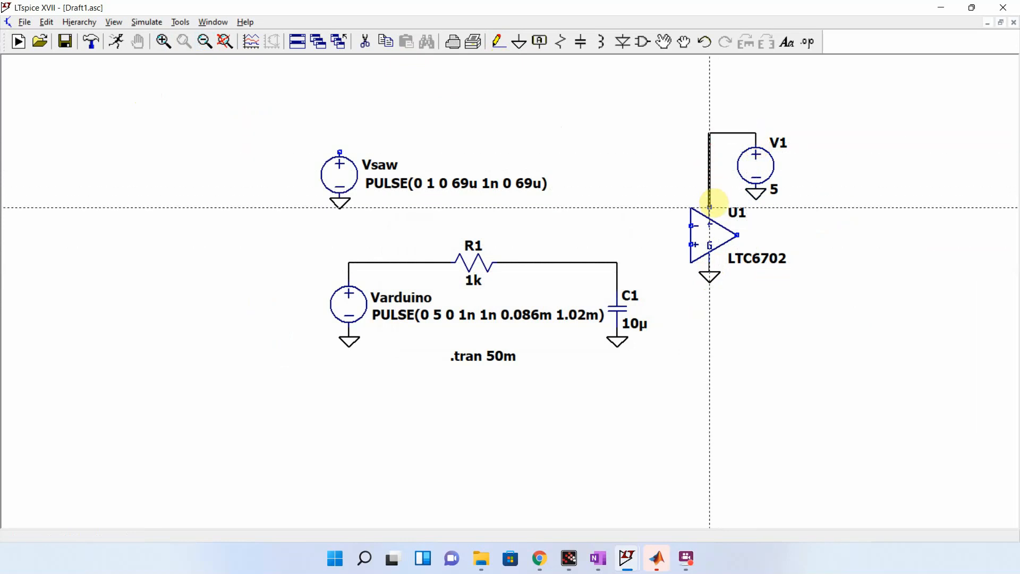
pyautogui.click(710, 217)
# Wire the comparator's non-inverting input to the node between R1 and C1.
pyautogui.click(691, 246)
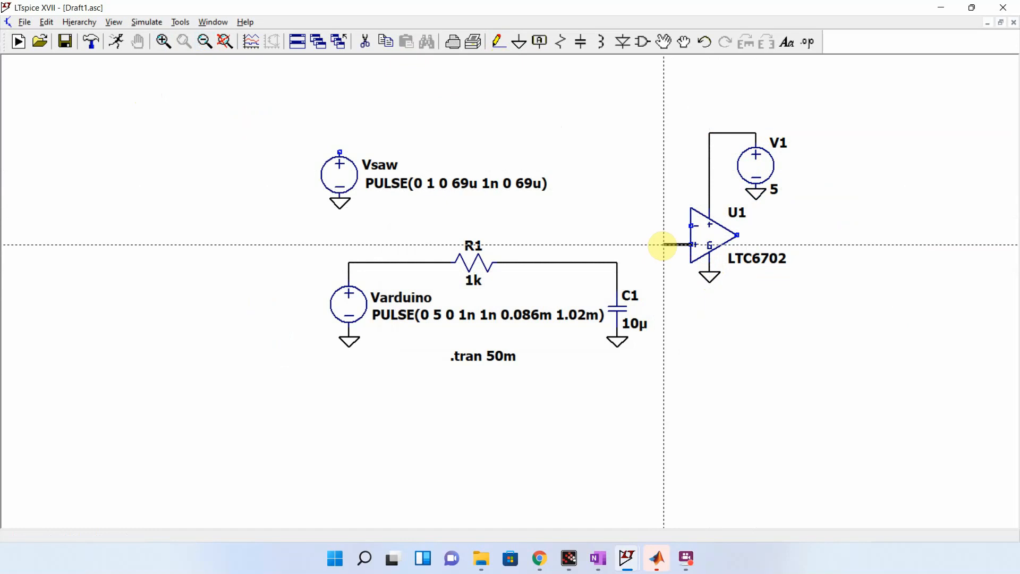
pyautogui.click(617, 263)
pyautogui.press('Escape')
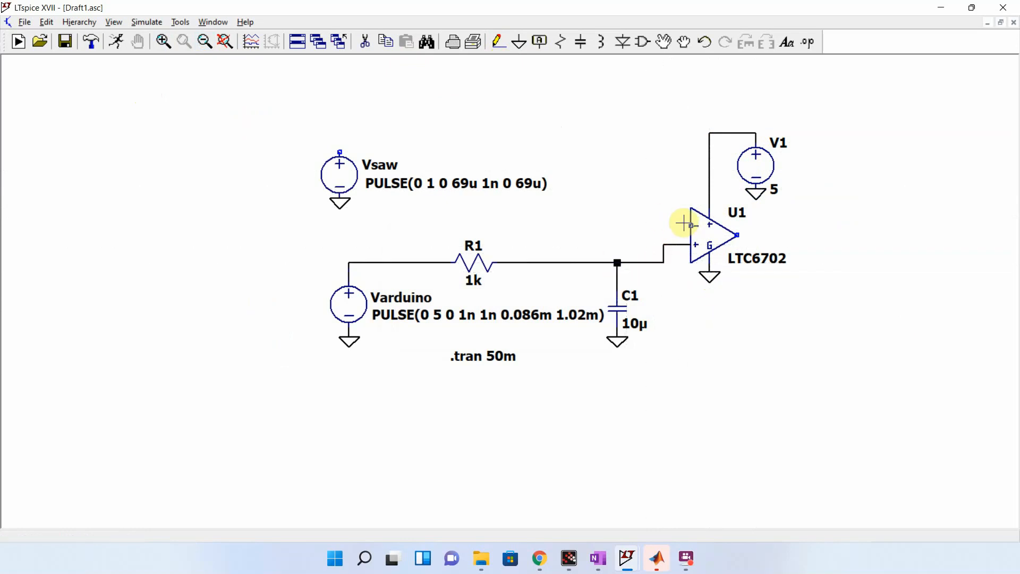
# Wire the comparator's inverting input up and across to the positive terminal of Vsaw.
pyautogui.press('F3')
pyautogui.click(689, 224)
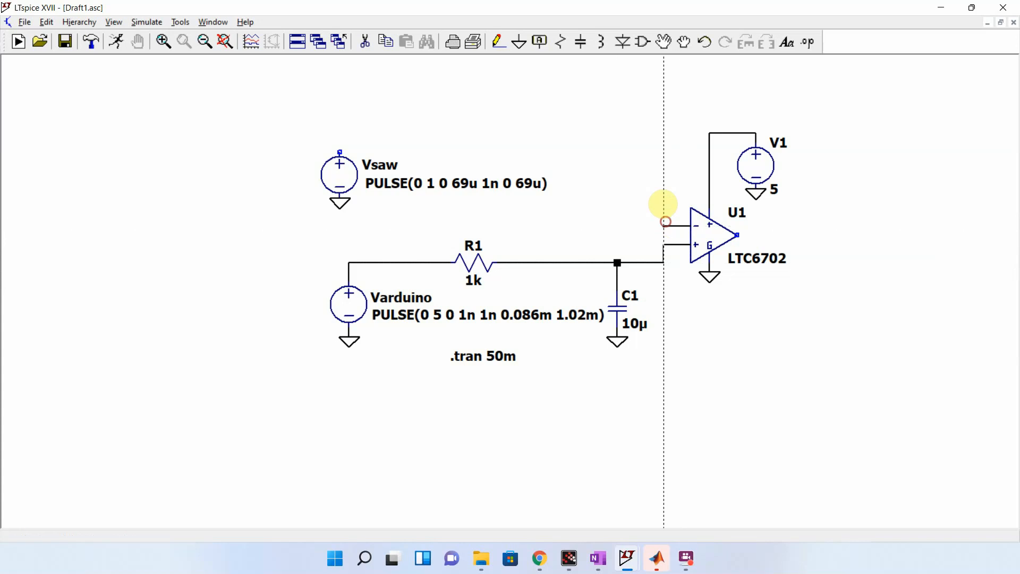
pyautogui.click(646, 141)
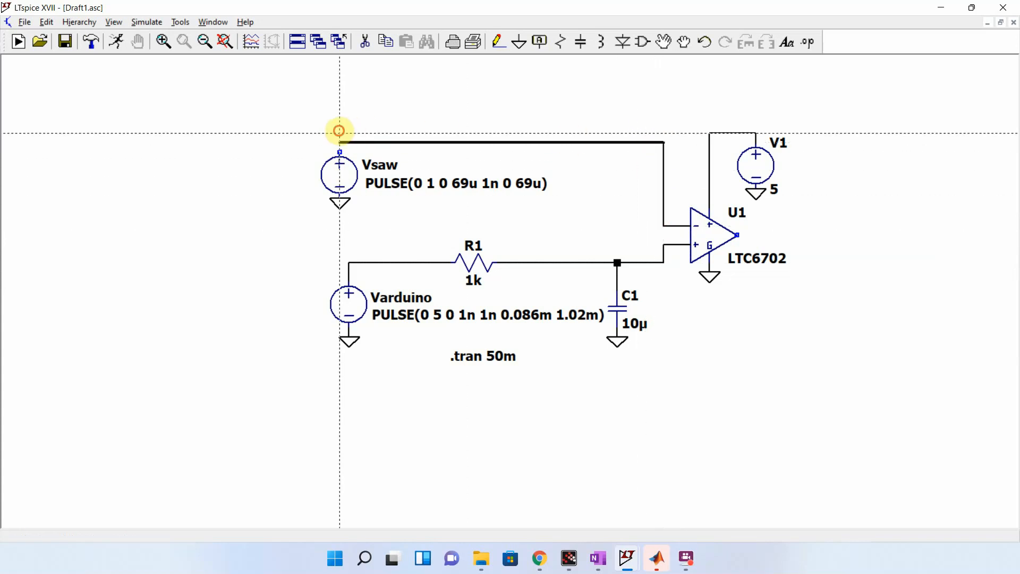
pyautogui.click(340, 152)
pyautogui.press('Escape')
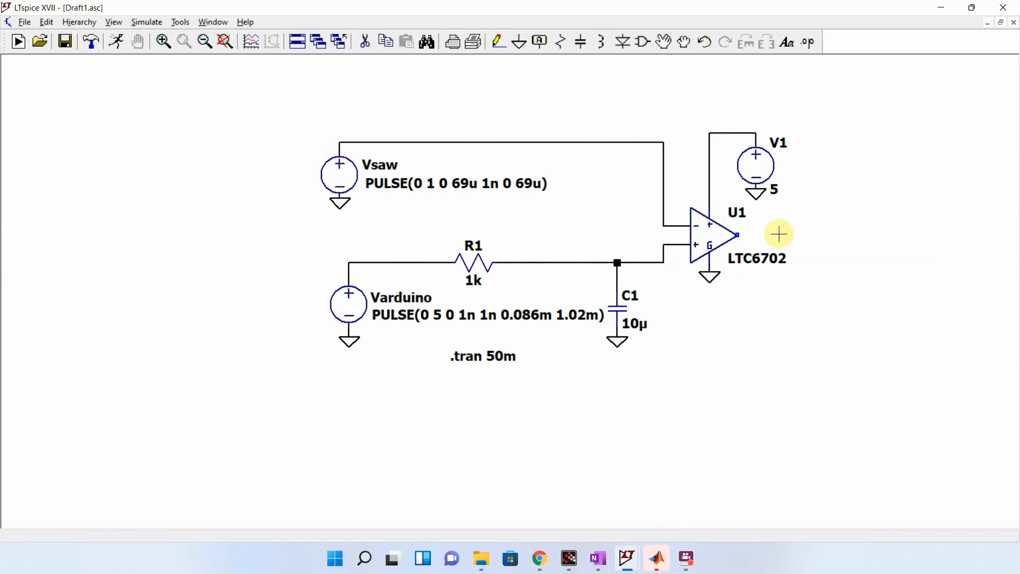
# Draw a short horizontal wire stub outward from the comparator's output.
pyautogui.press('F3')
pyautogui.click(737, 234)
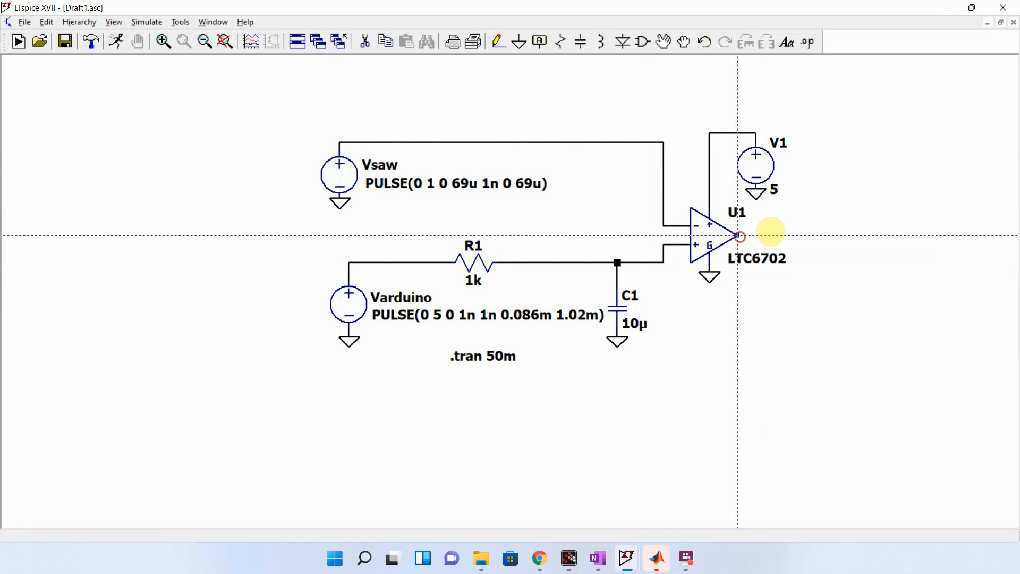
pyautogui.click(810, 230)
pyautogui.press('Escape')
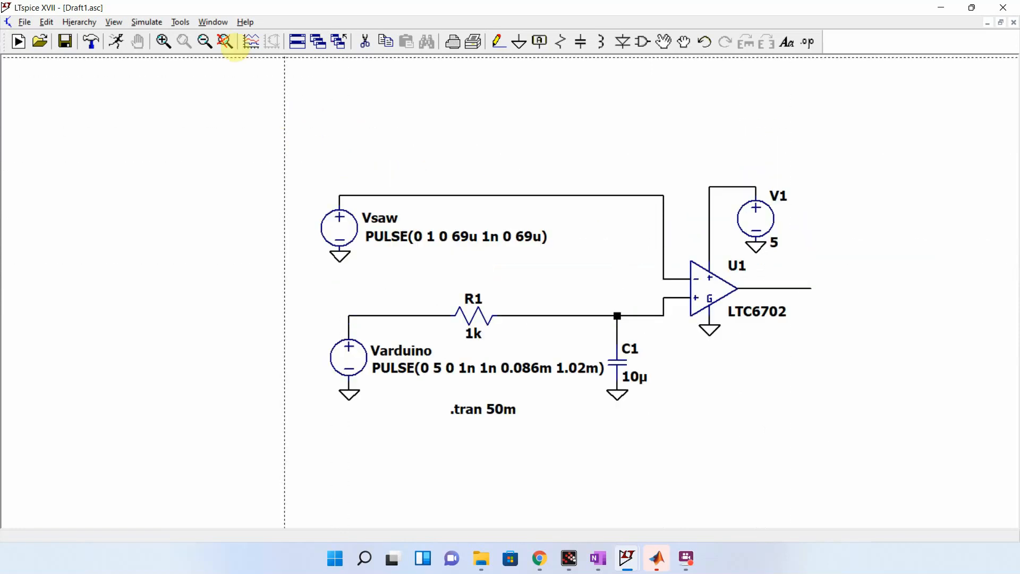
pyautogui.press('Escape')
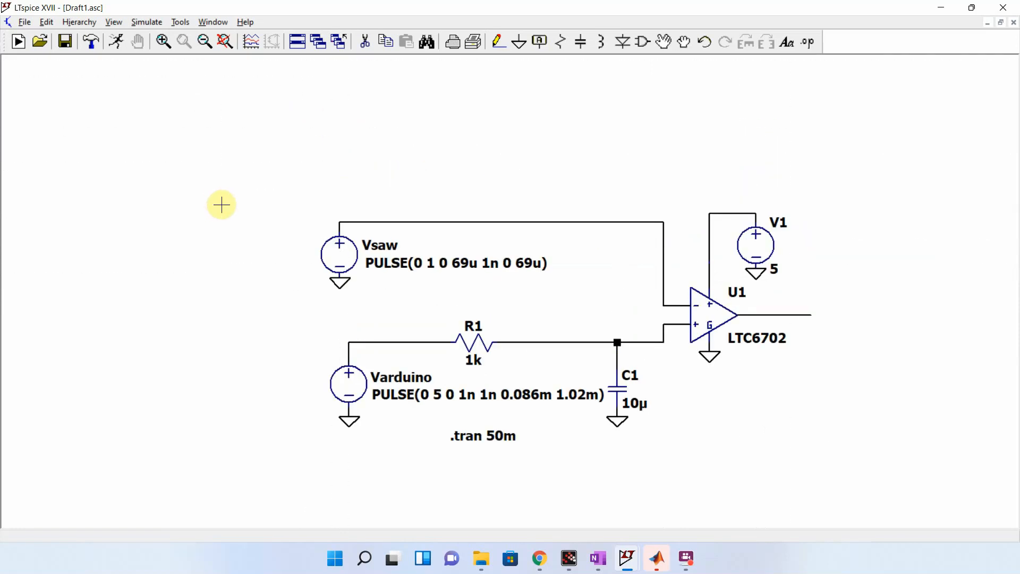
# Run the transient simulation and plot the voltage on the comparator's output wire.
pyautogui.click(116, 42)
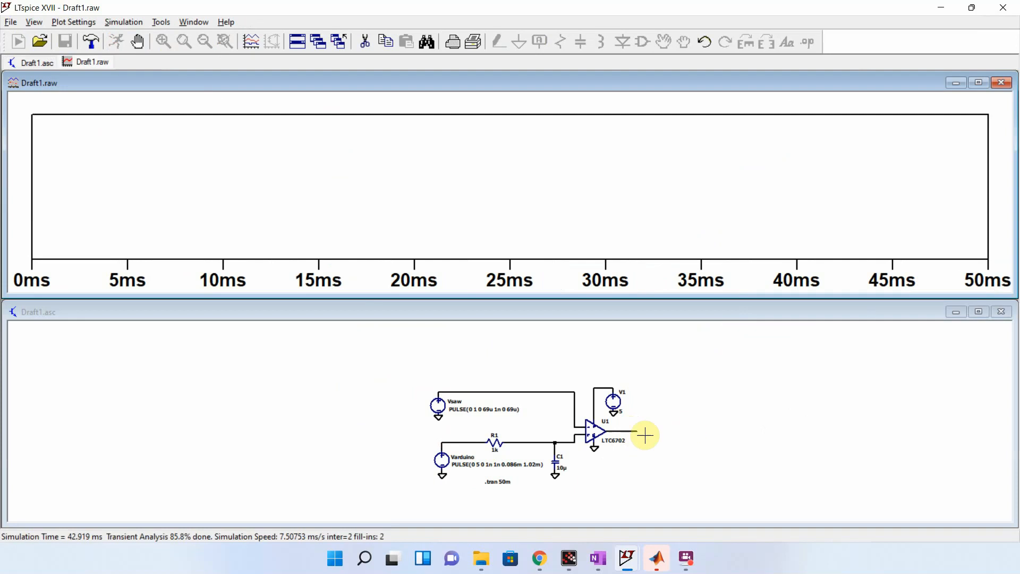
pyautogui.click(635, 430)
pyautogui.click(637, 429)
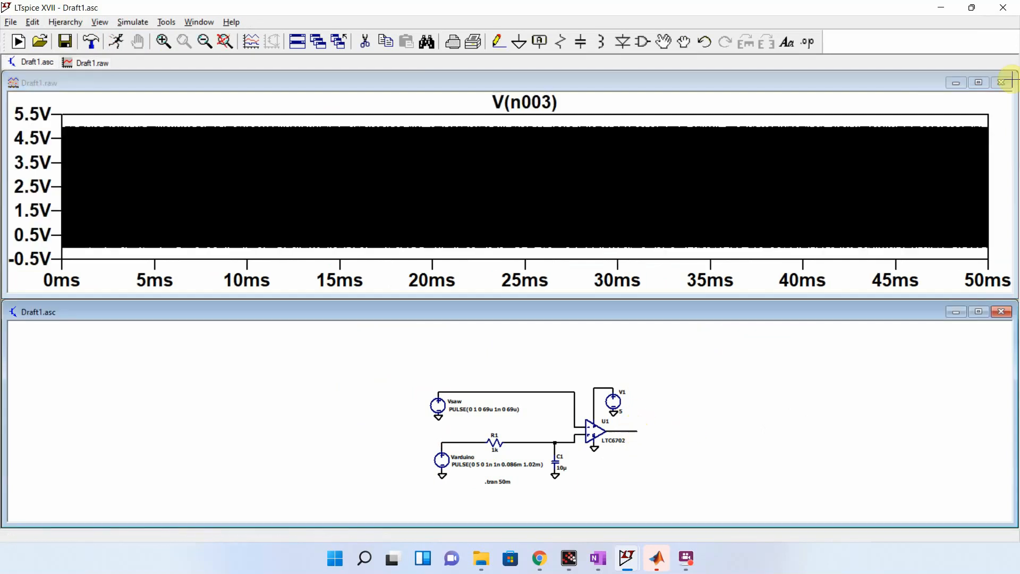
# Zoom the plot to about 48.0–49.4 ms and add the filtered voltage at C1 and the Vsaw voltage as traces.
pyautogui.moveTo(953, 123); pyautogui.dragTo(978, 261)
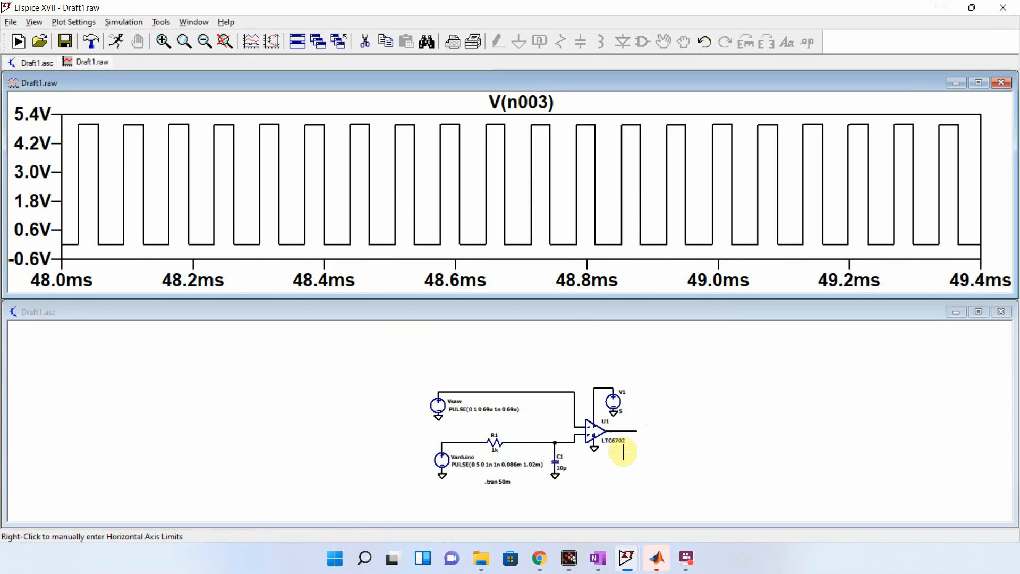
pyautogui.click(566, 443)
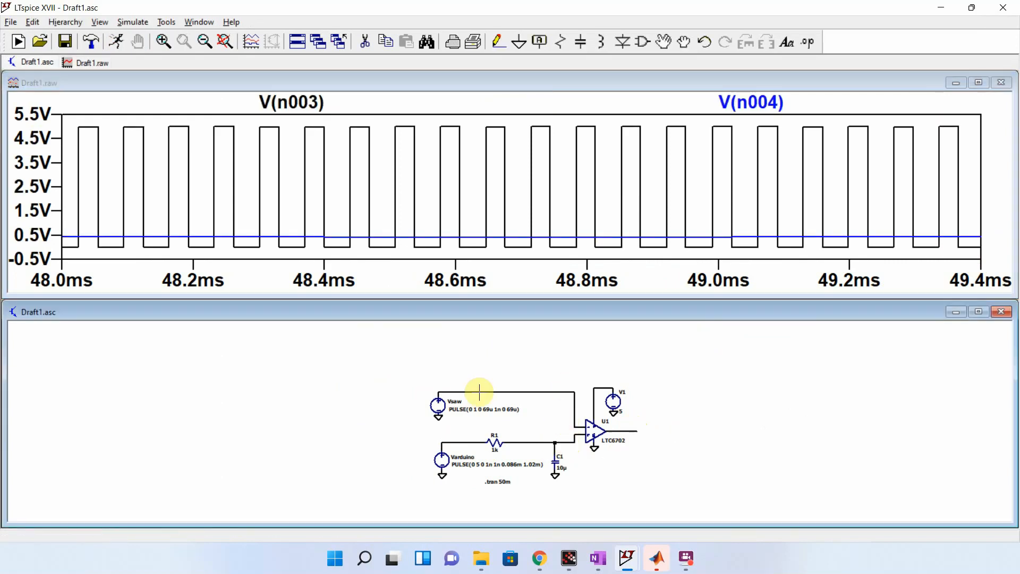
pyautogui.click(560, 392)
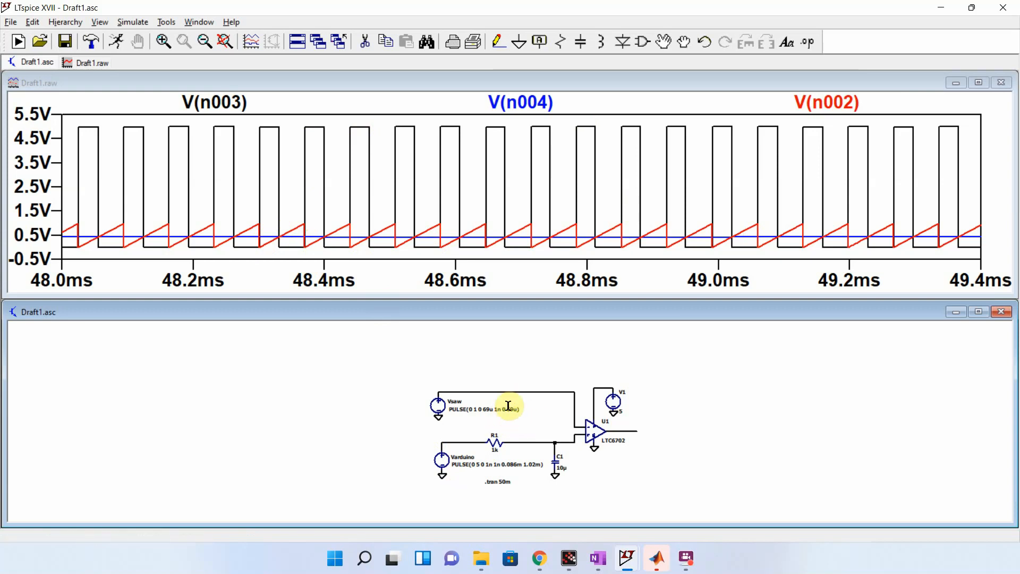
# Close the waveform plot and maximize the schematic, leaving open space beyond the comparator's output.
pyautogui.moveTo(715, 400); pyautogui.dragTo(533, 405)
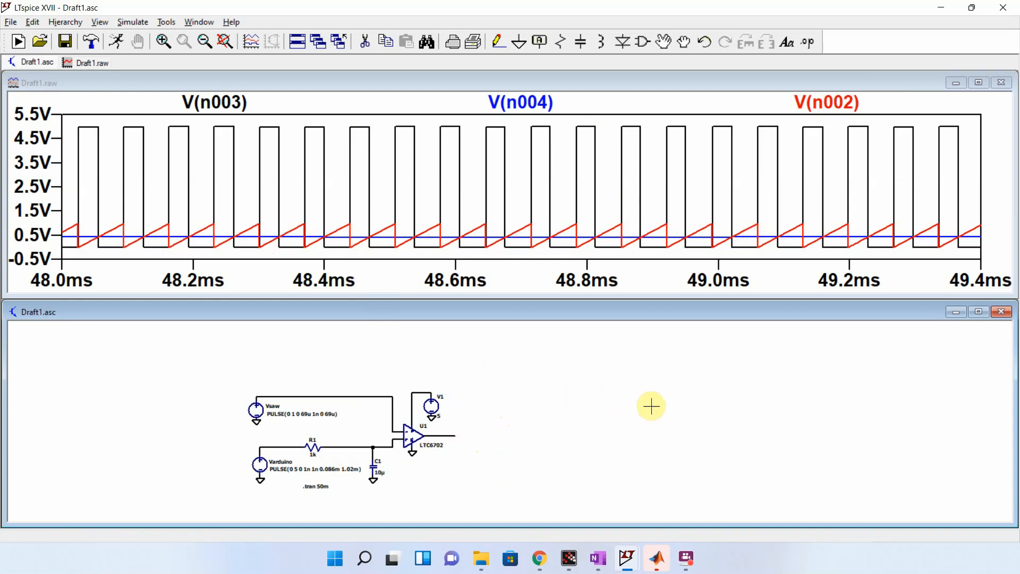
pyautogui.moveTo(651, 403); pyautogui.dragTo(552, 402)
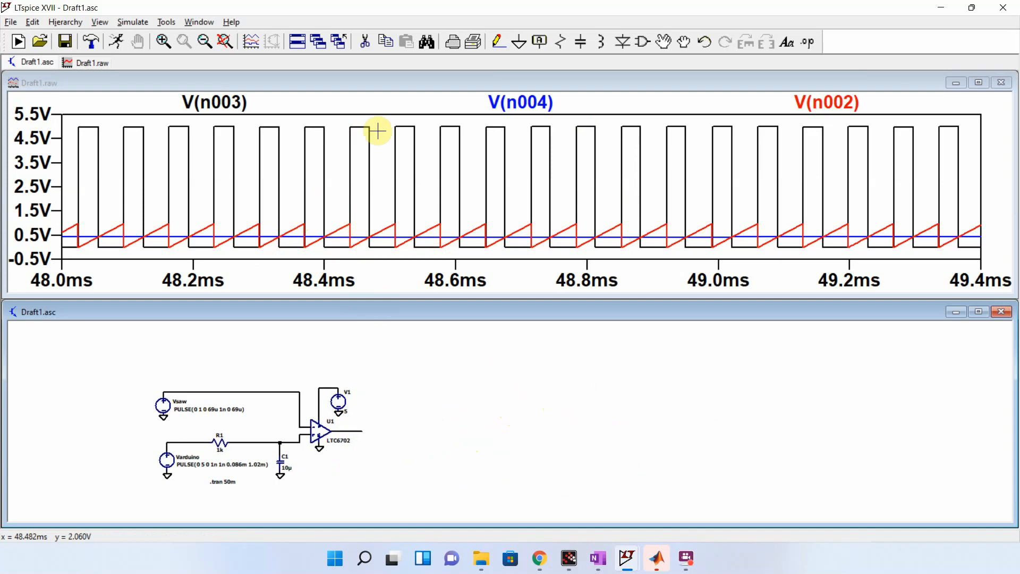
pyautogui.click(1000, 83)
pyautogui.click(977, 294)
pyautogui.moveTo(457, 209); pyautogui.dragTo(412, 297)
# Place a voltage source in the open area beyond the comparator circuit and set its DC value to 29.6 V.
pyautogui.press('v')
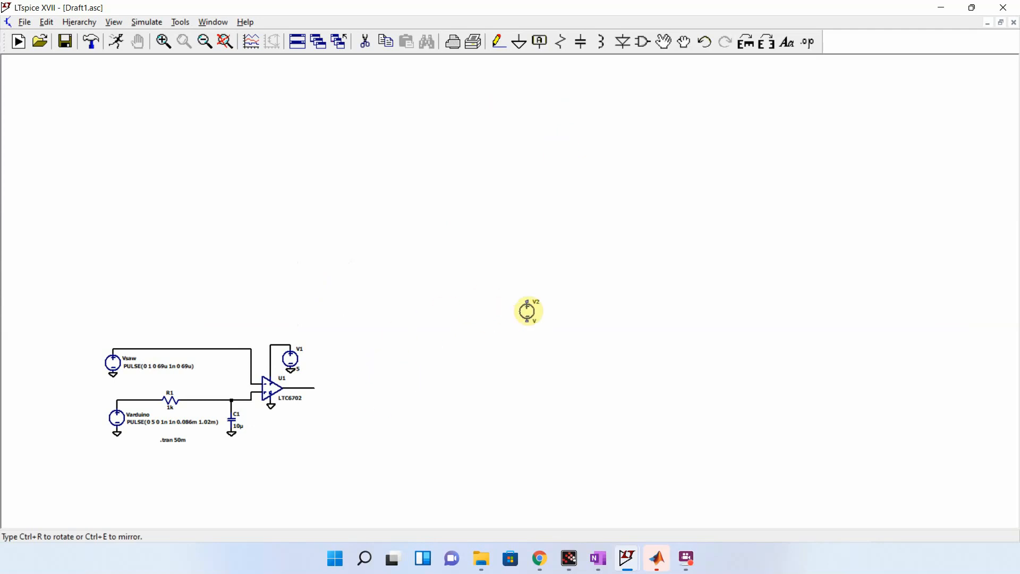
pyautogui.click(527, 314)
pyautogui.rightClick(527, 325)
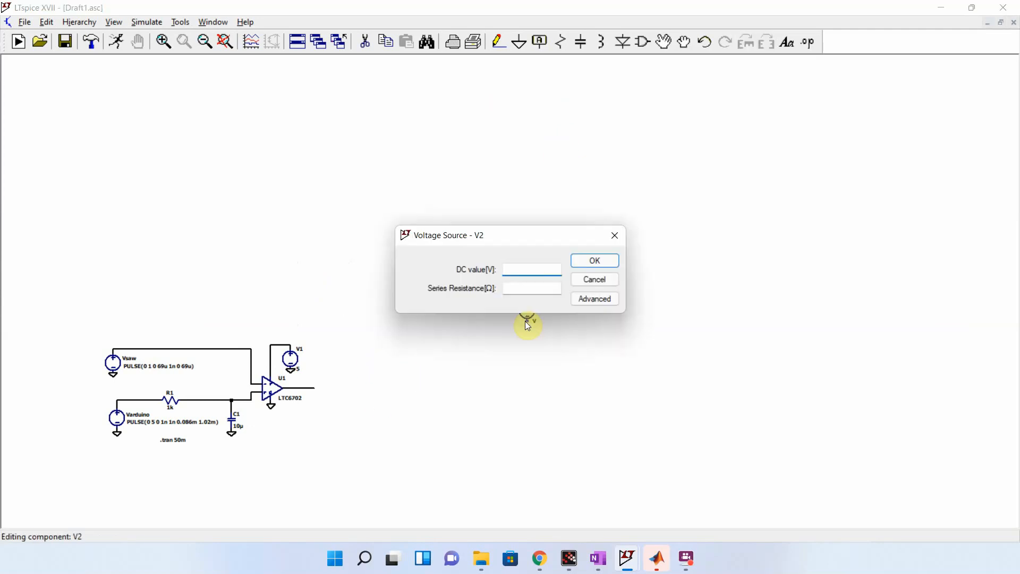
pyautogui.write('29.6')
pyautogui.press('Return')
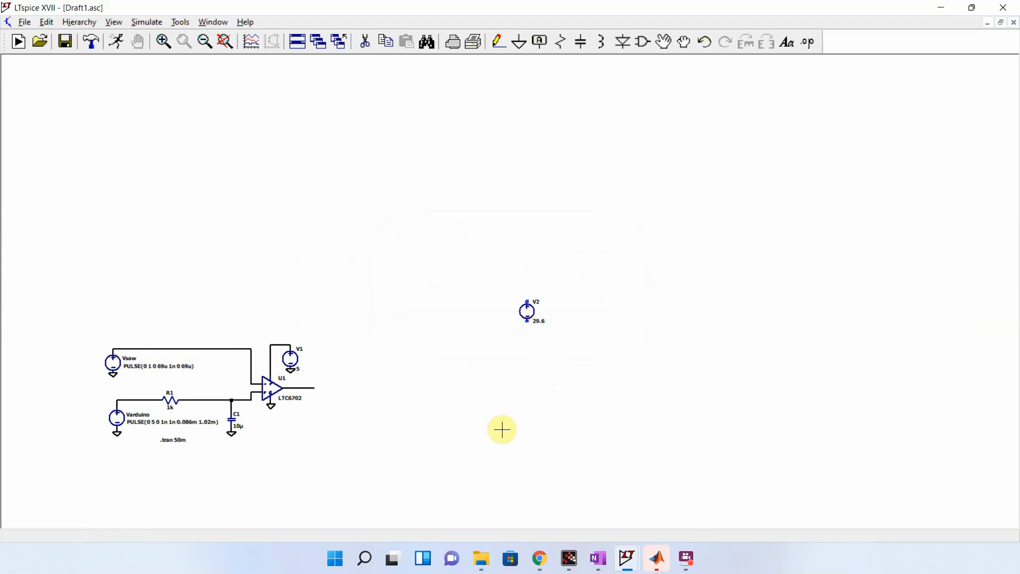
# Place an nmos transistor between the comparator's output and the 29.6 V source, slightly below the source.
pyautogui.click(644, 43)
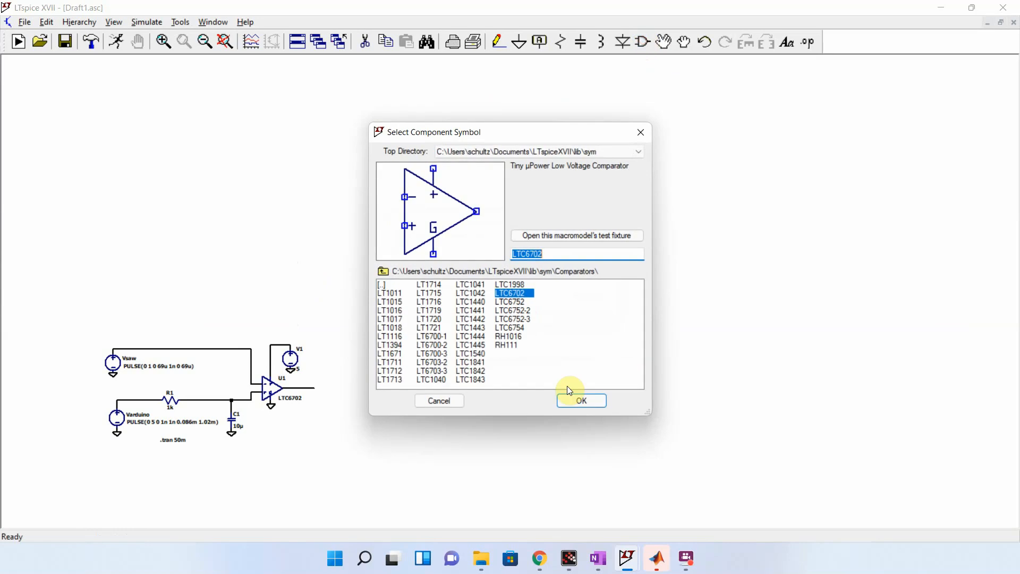
pyautogui.doubleClick(382, 288)
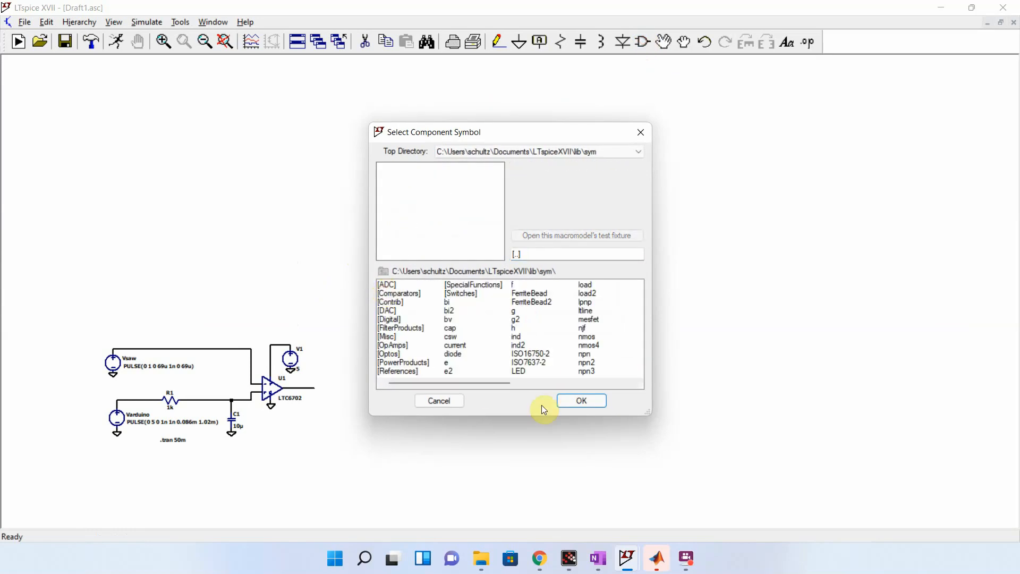
pyautogui.moveTo(495, 381); pyautogui.dragTo(549, 378)
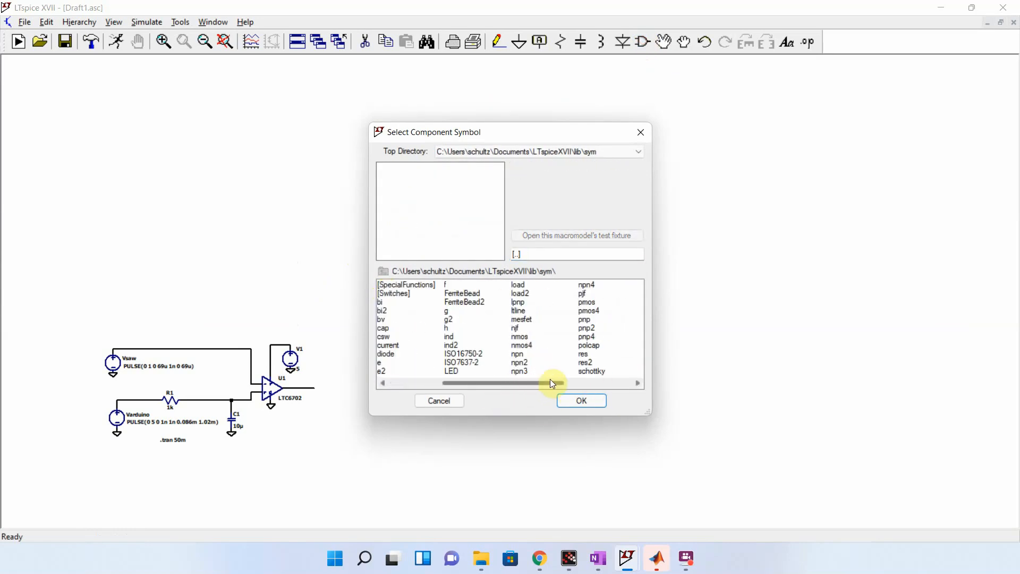
pyautogui.click(521, 339)
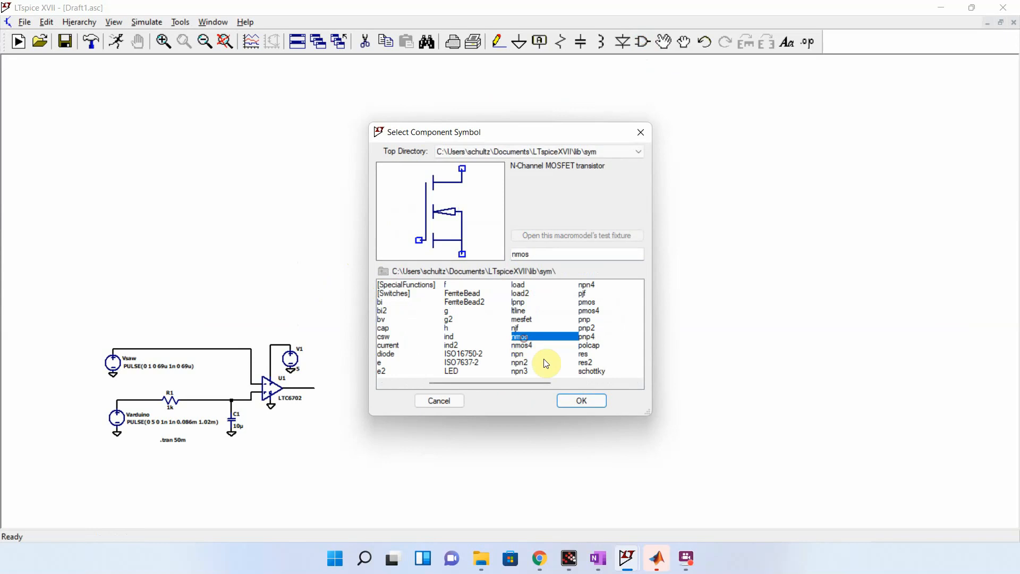
pyautogui.click(584, 400)
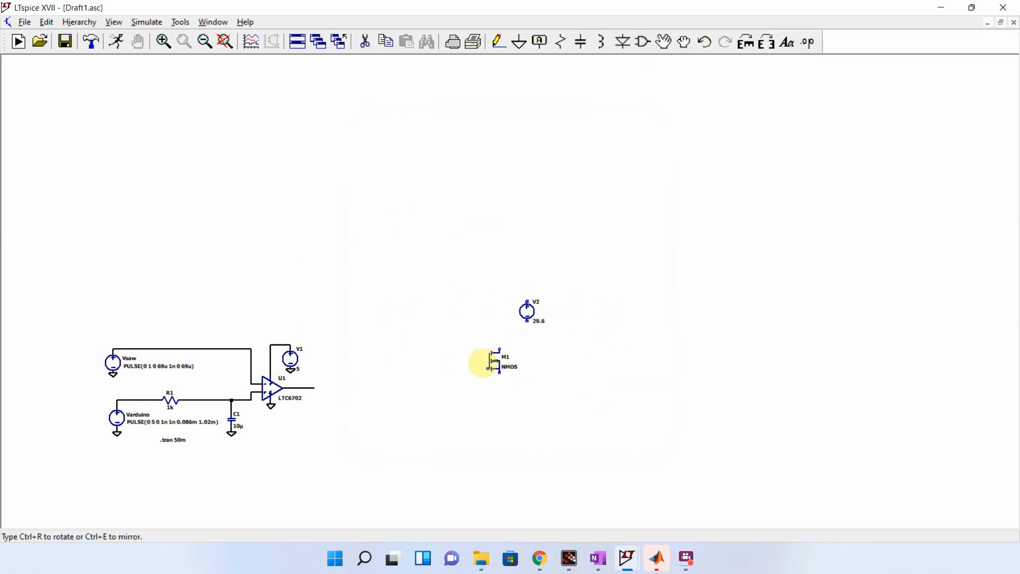
pyautogui.click(458, 365)
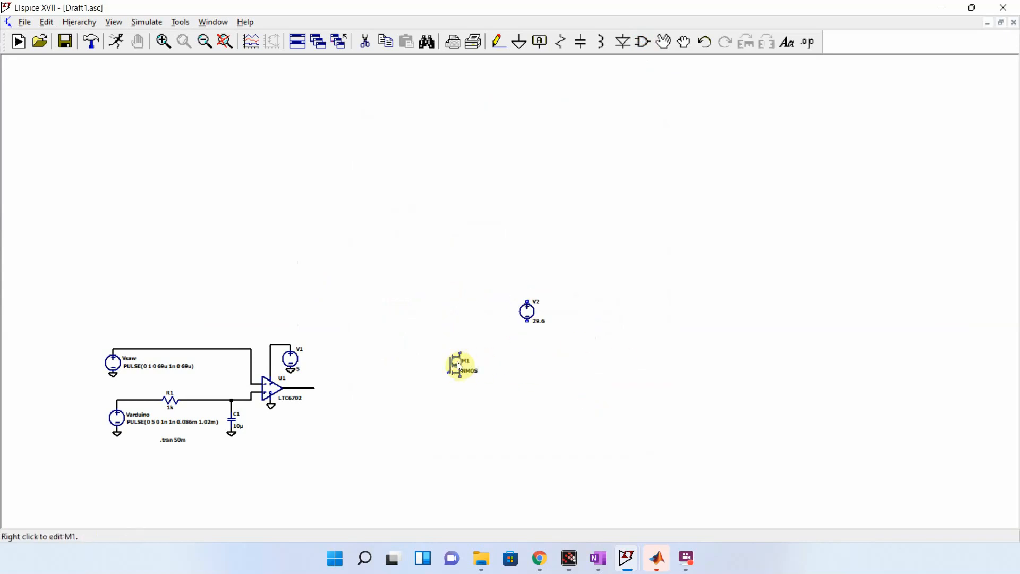
# Assign the International Rectifier IRF530 model to the nmos transistor M1.
pyautogui.rightClick(459, 366)
pyautogui.click(572, 247)
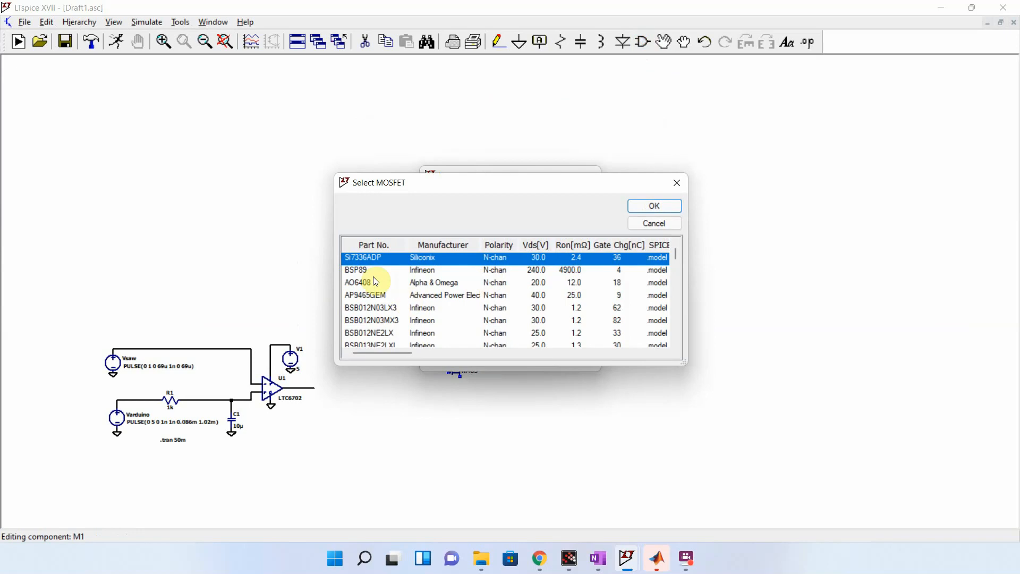
pyautogui.click(368, 244)
pyautogui.moveTo(672, 326)
pyautogui.mouseDown()
pyautogui.moveTo(670, 272)
pyautogui.moveTo(674, 309)
pyautogui.mouseUp()
pyautogui.scroll(5, 487, 319)
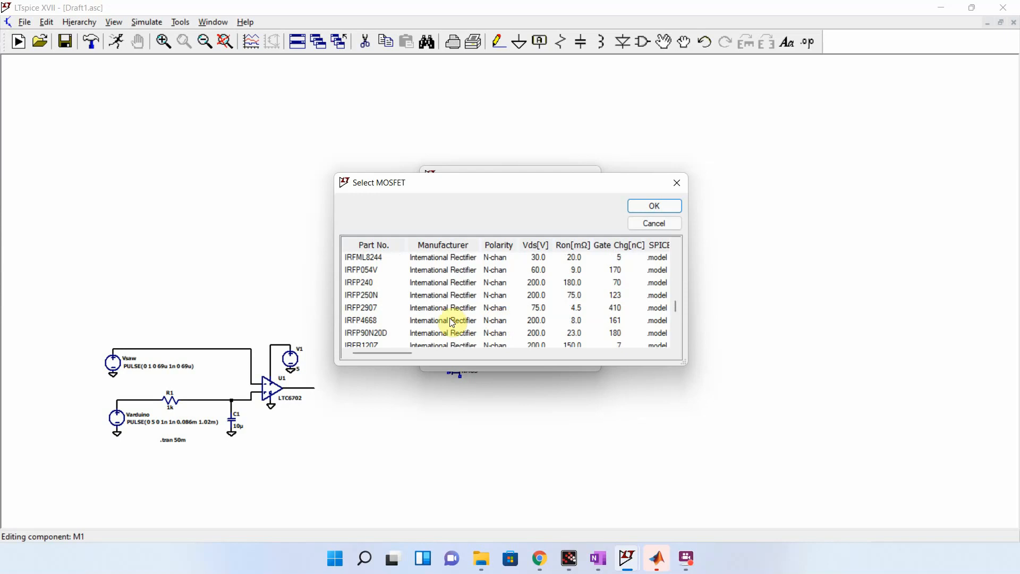
pyautogui.scroll(4, 364, 297)
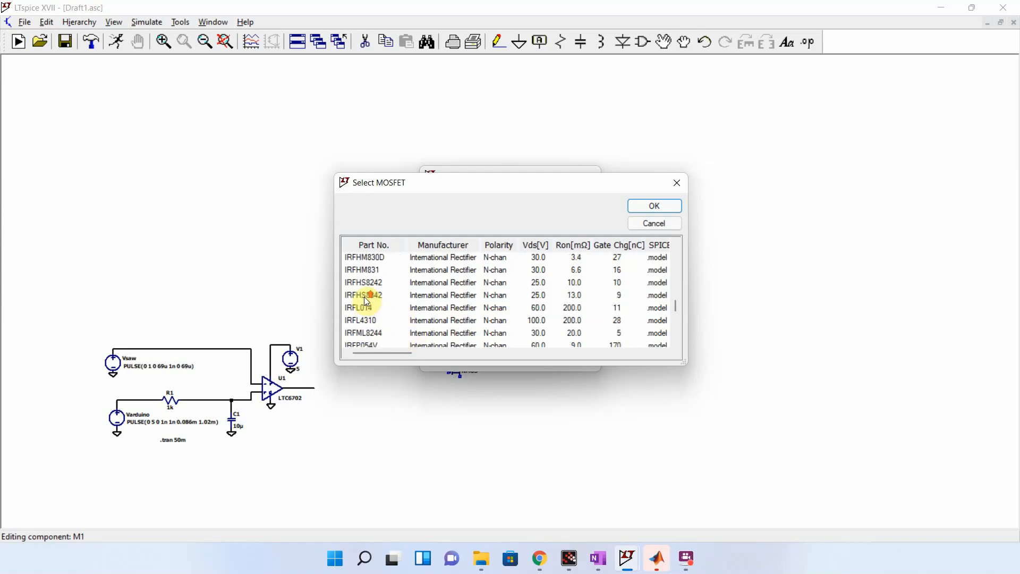
pyautogui.scroll(5, 364, 297)
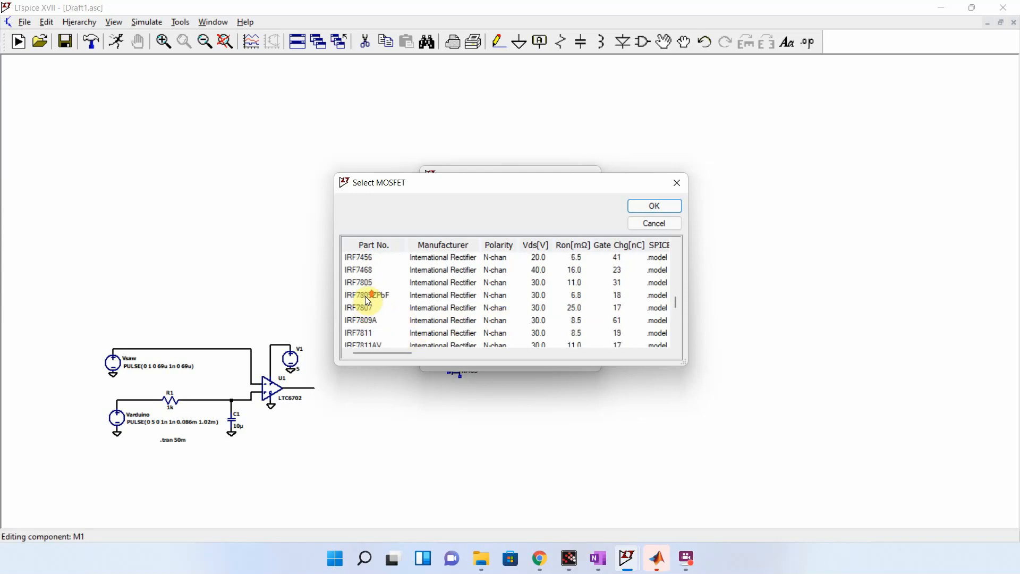
pyautogui.scroll(6, 368, 301)
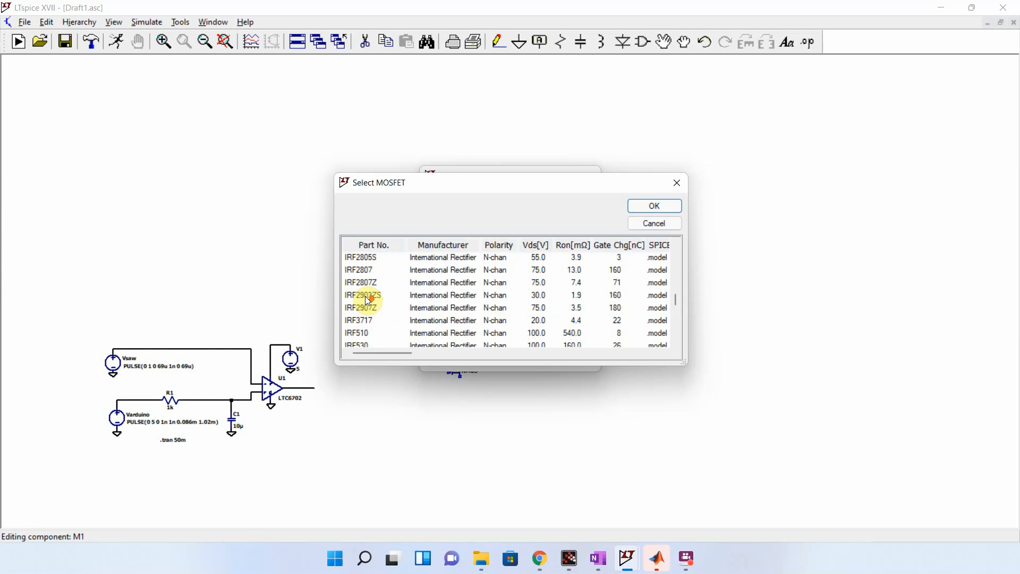
pyautogui.scroll(-1, 373, 324)
pyautogui.click(364, 310)
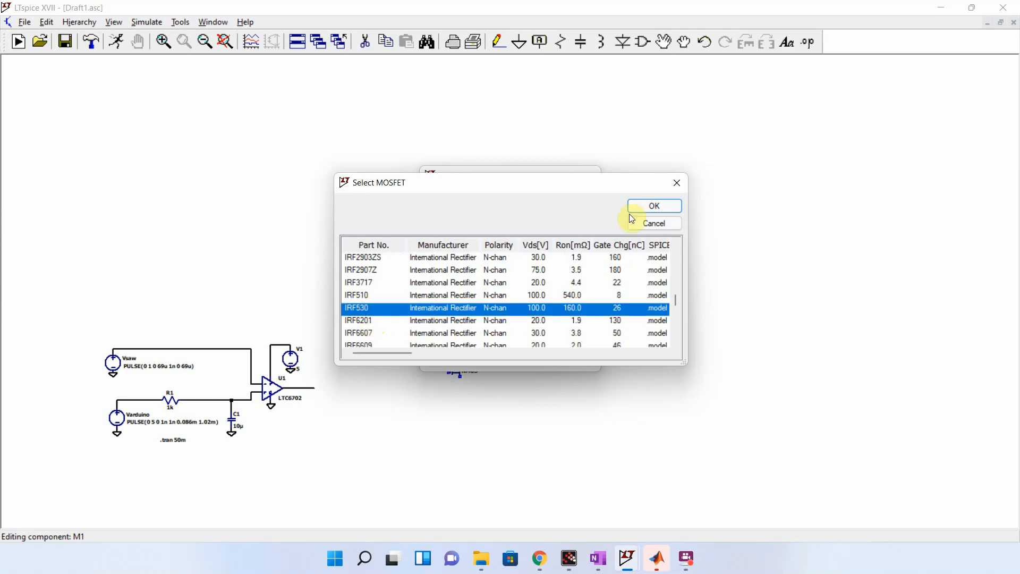
pyautogui.click(654, 207)
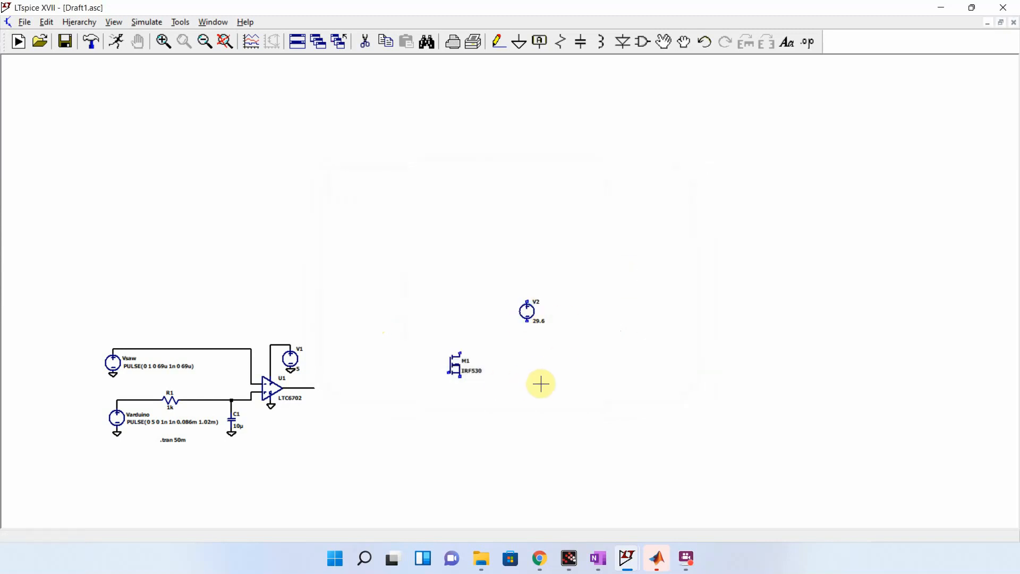
# Place a diode directly below the MOSFET, rotated so that its cathode points up toward the transistor's source.
pyautogui.press('d')
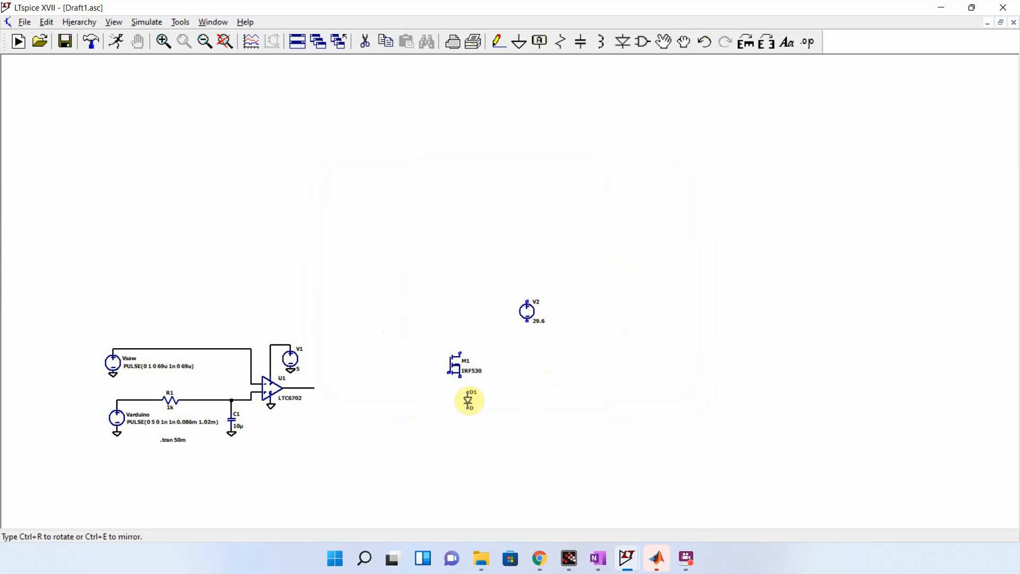
pyautogui.hotkey('ctrl', 'r')
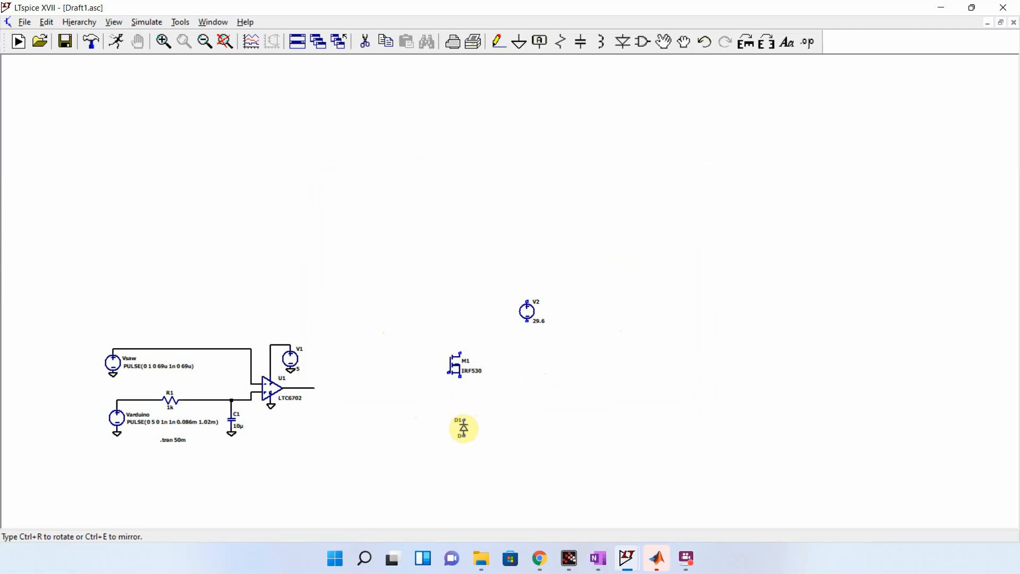
# Sort the diode models by average current and assign the 35 V, 10 A Rohm RB218NS-30 Schottky to diode D1.
pyautogui.rightClick(468, 419)
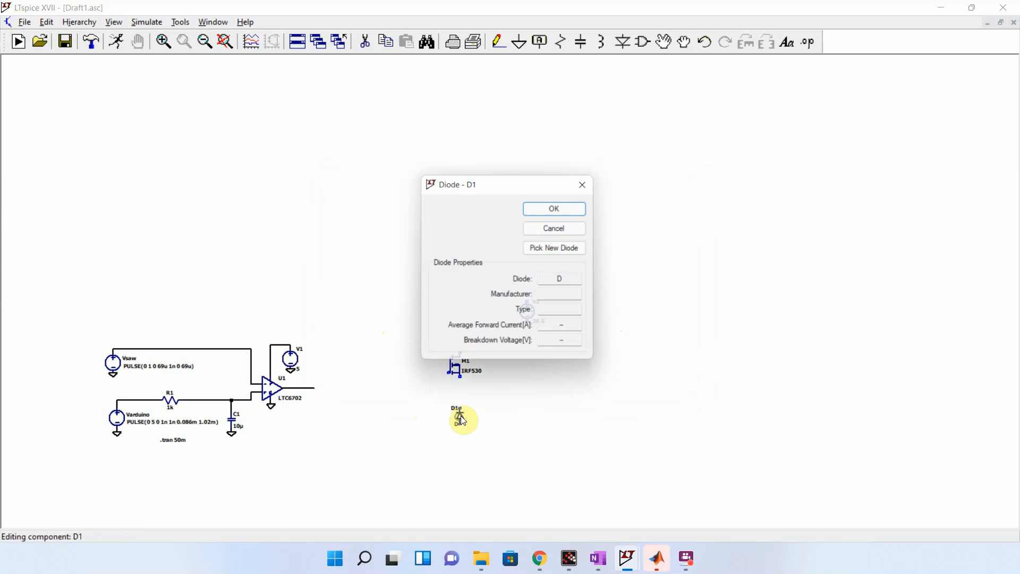
pyautogui.click(572, 248)
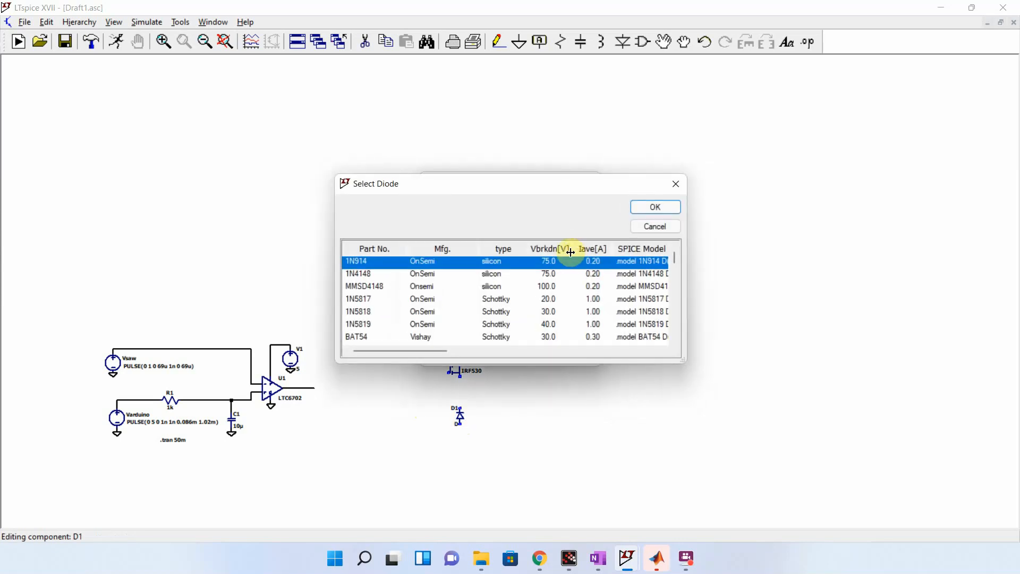
pyautogui.click(370, 254)
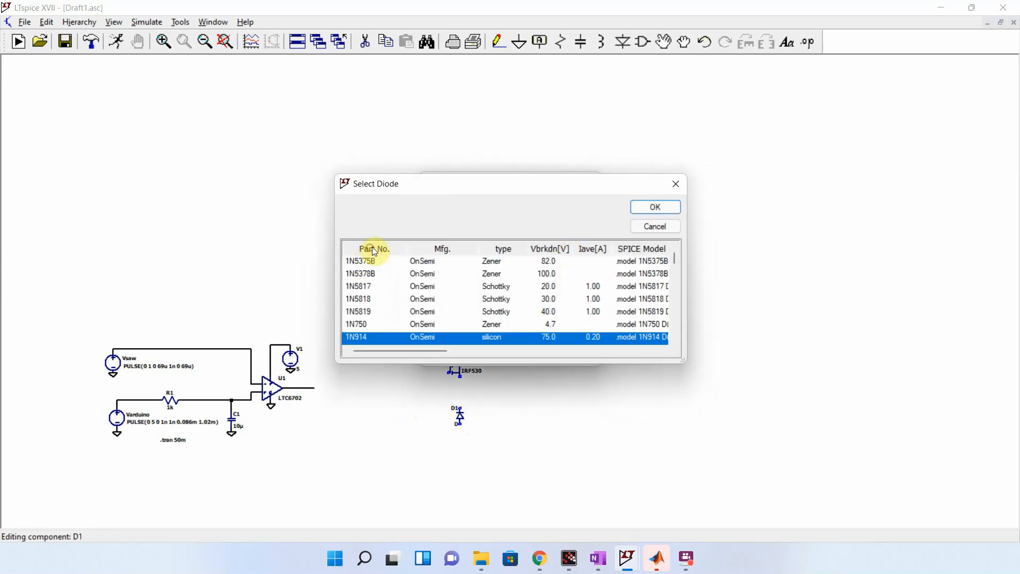
pyautogui.click(505, 253)
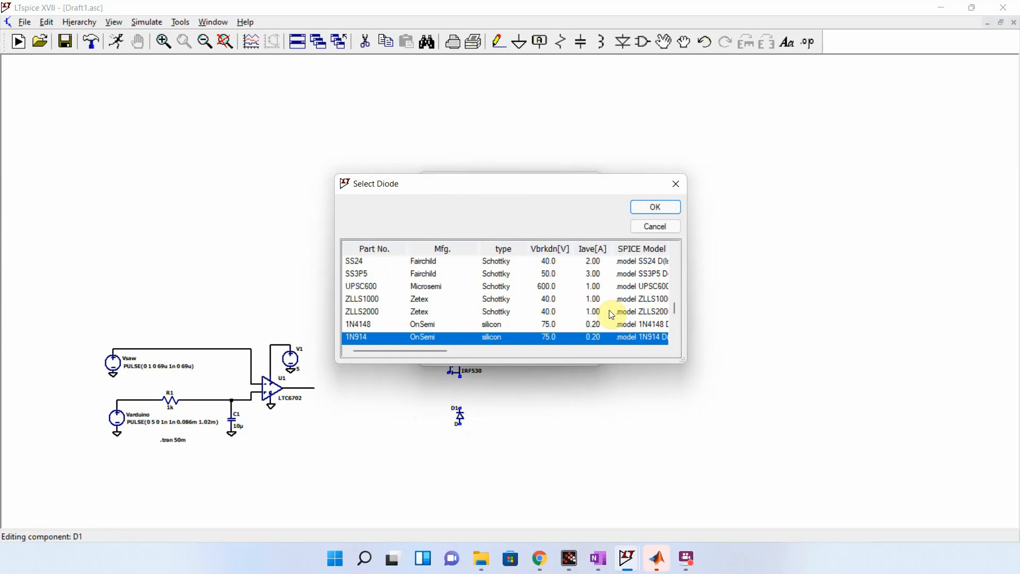
pyautogui.click(599, 300)
pyautogui.scroll(3, 600, 301)
pyautogui.scroll(-3, 602, 306)
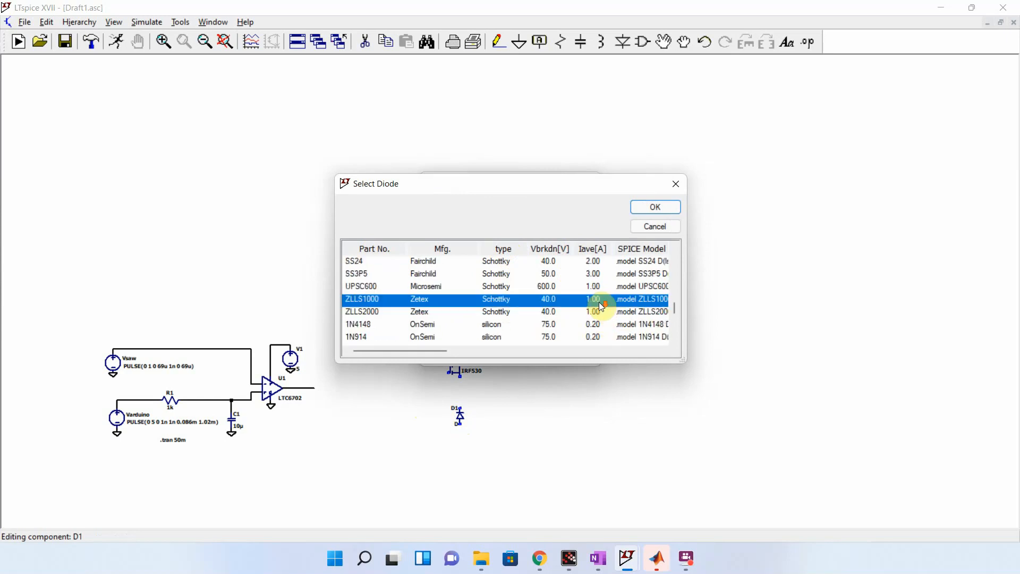
pyautogui.scroll(-2, 600, 303)
pyautogui.click(592, 248)
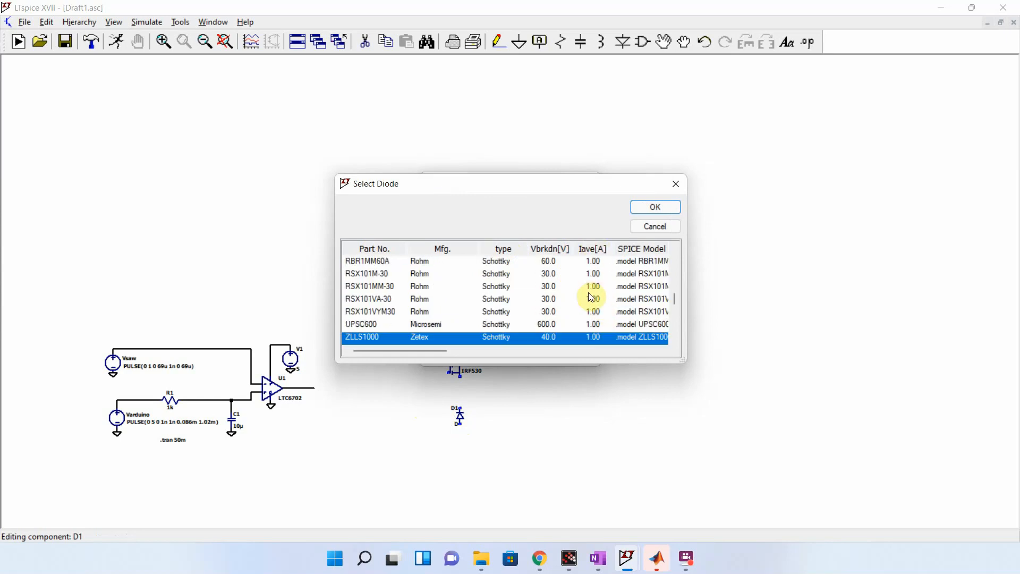
pyautogui.scroll(6, 590, 297)
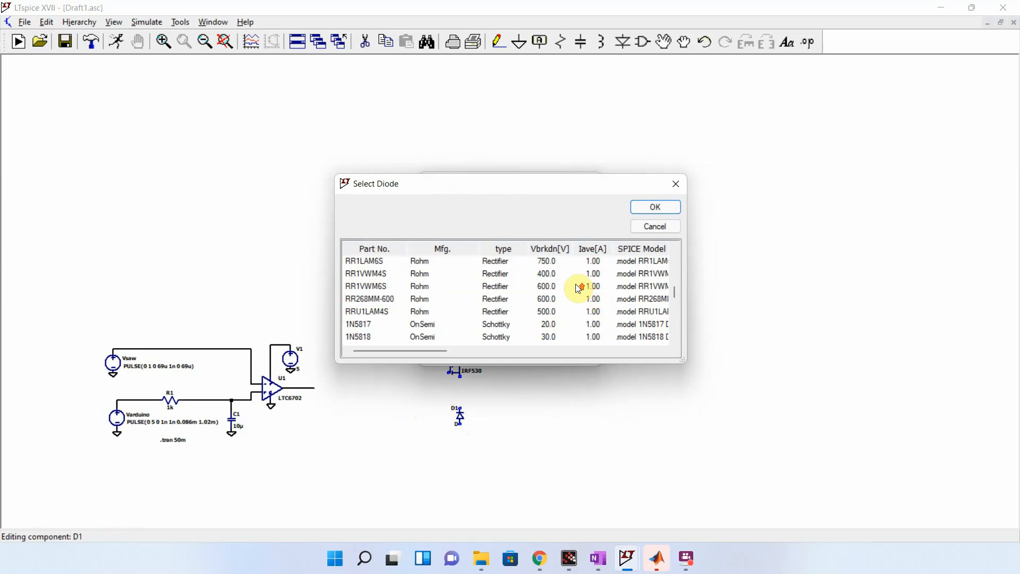
pyautogui.scroll(3, 579, 289)
pyautogui.scroll(-5, 590, 289)
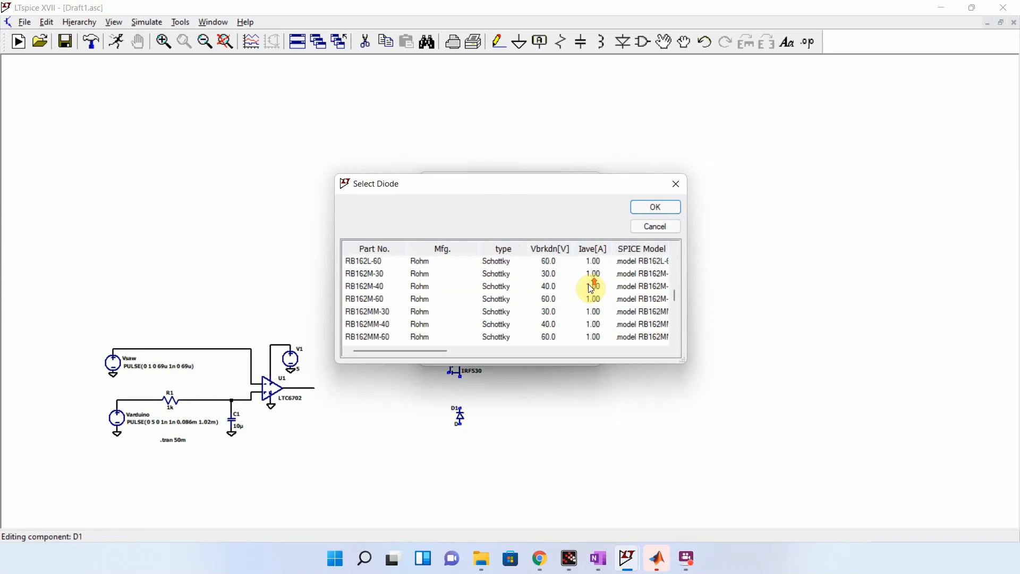
pyautogui.scroll(-6, 592, 292)
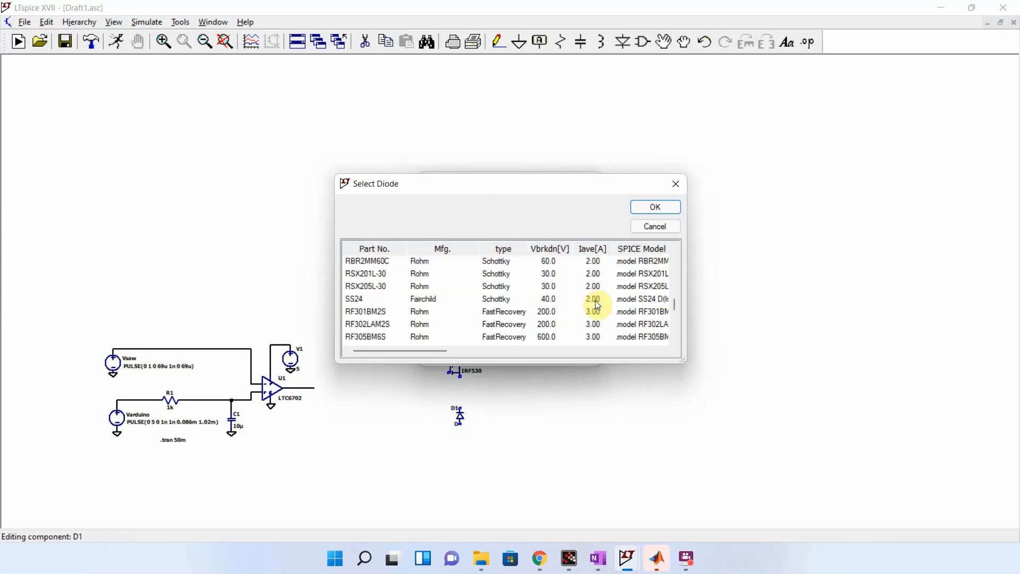
pyautogui.scroll(-8, 597, 305)
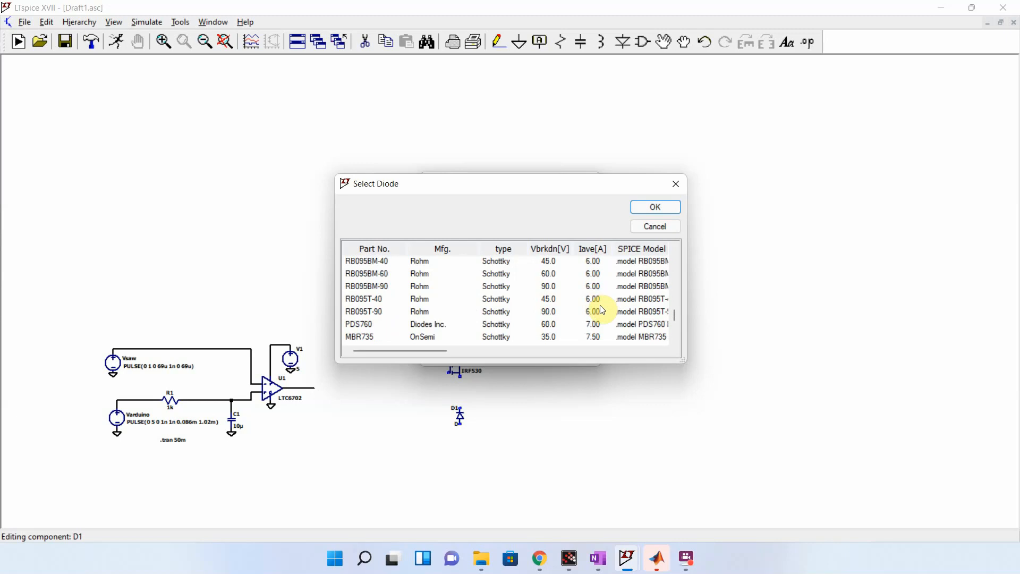
pyautogui.scroll(-3, 602, 311)
pyautogui.scroll(-3, 591, 329)
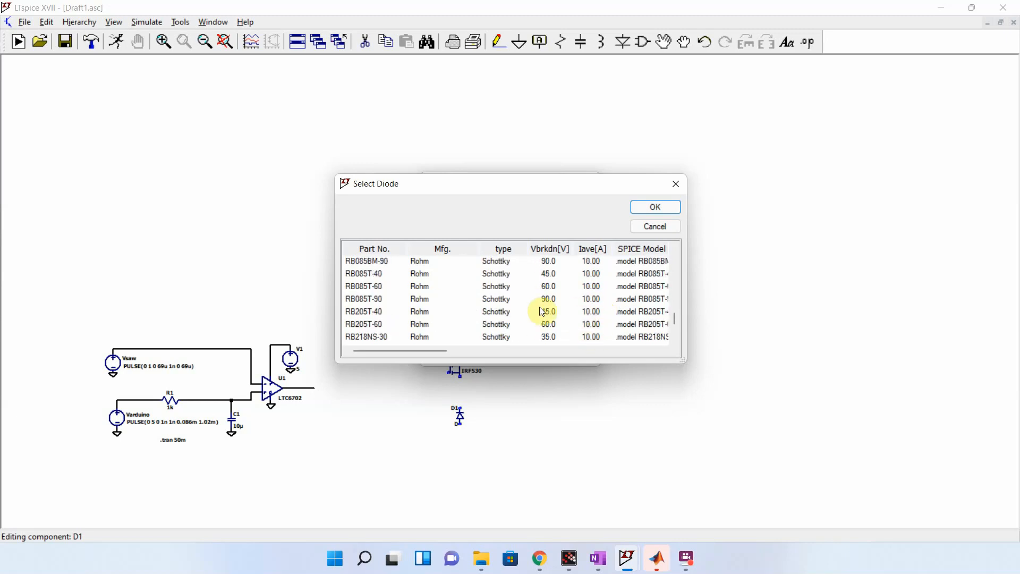
pyautogui.click(553, 312)
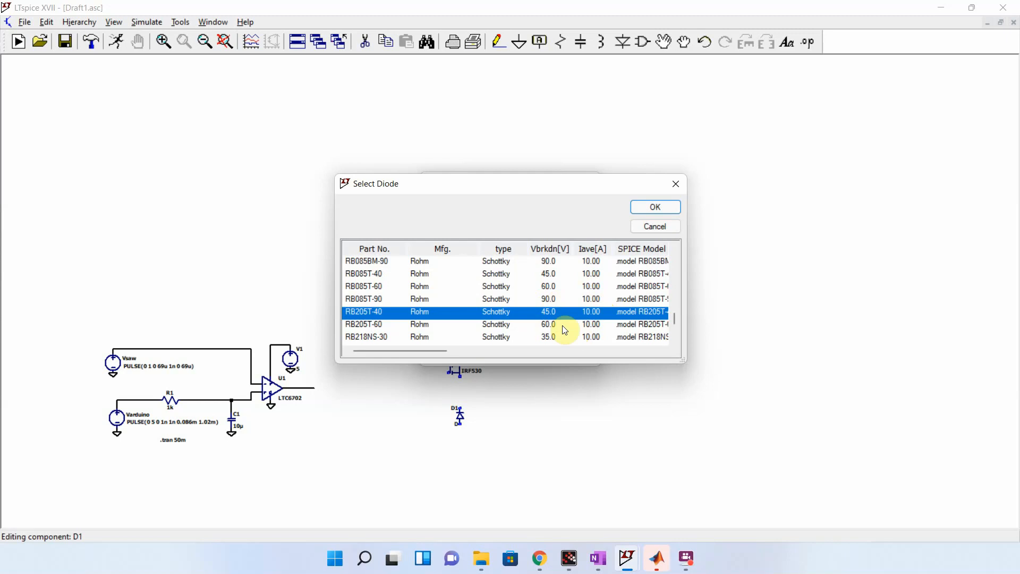
pyautogui.click(561, 337)
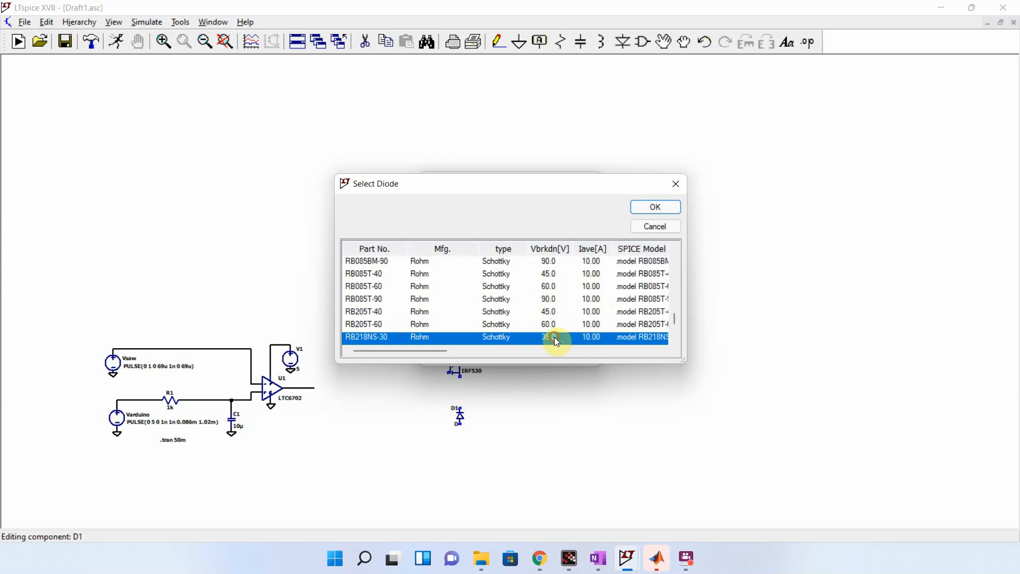
pyautogui.click(663, 208)
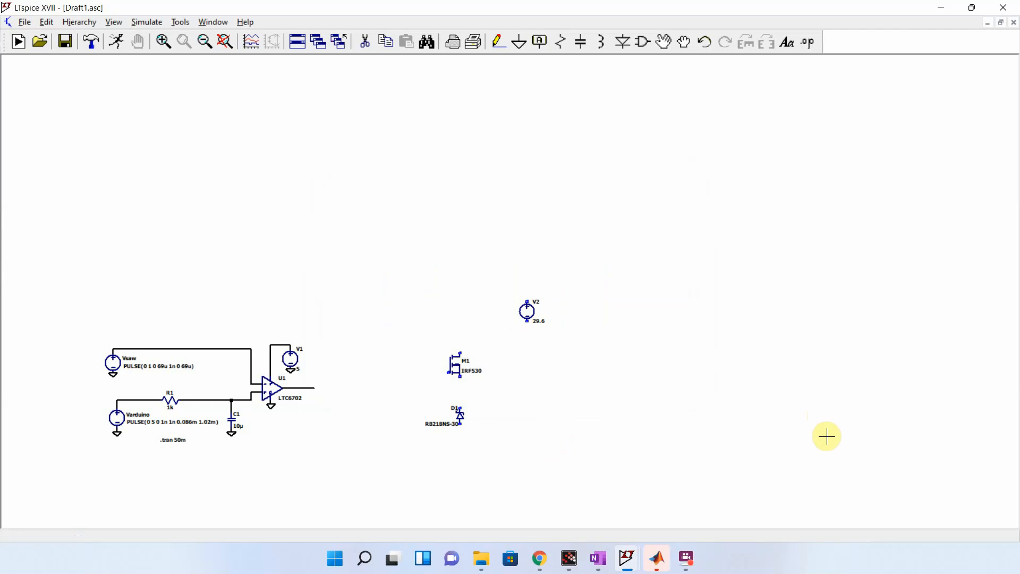
# Place an inductor to the right of the diode, with a resistor directly below it and a ground symbol underneath.
pyautogui.press('d')
pyautogui.moveTo(631, 550)
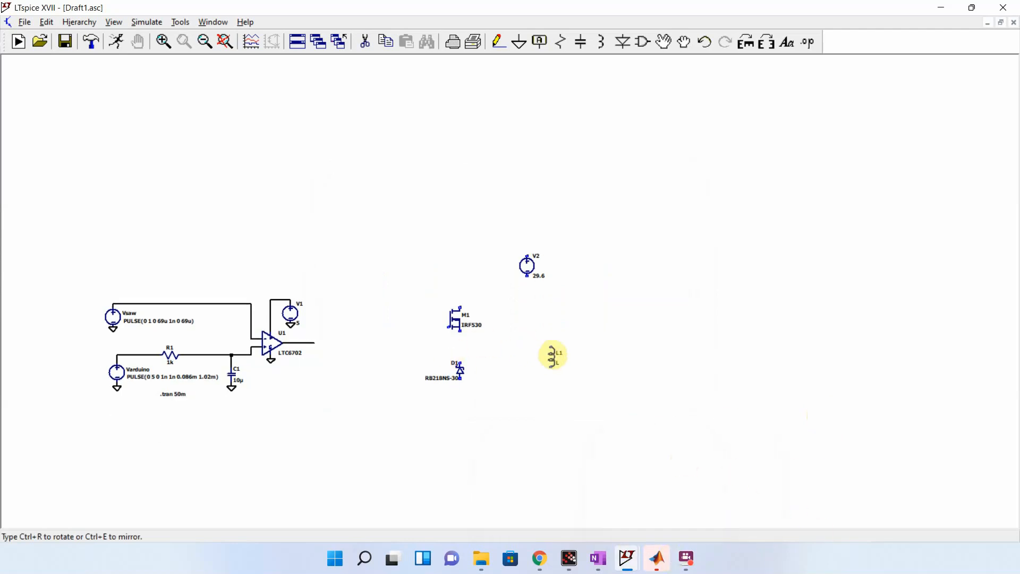
pyautogui.click(554, 355)
pyautogui.press('r')
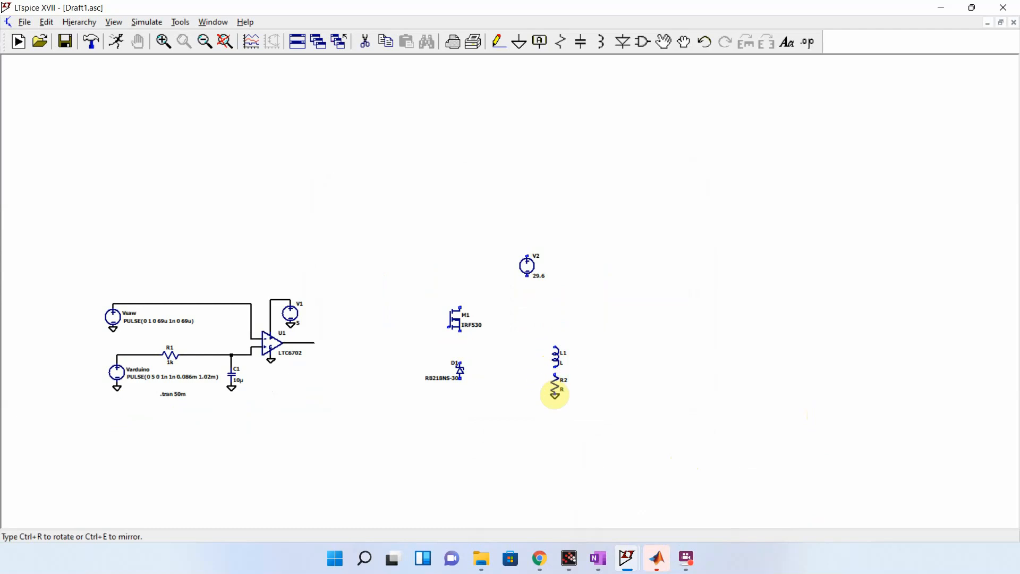
pyautogui.click(554, 398)
pyautogui.press('Escape')
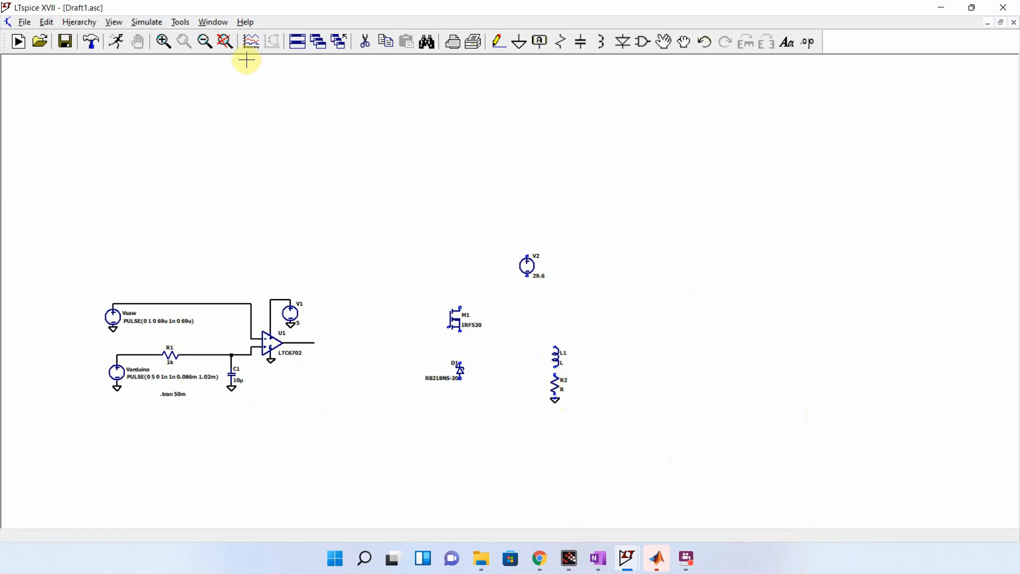
# Add a ground below diode D1 and wire it straight up through the diode and MOSFET to the level of V2's negative terminal.
pyautogui.click(226, 43)
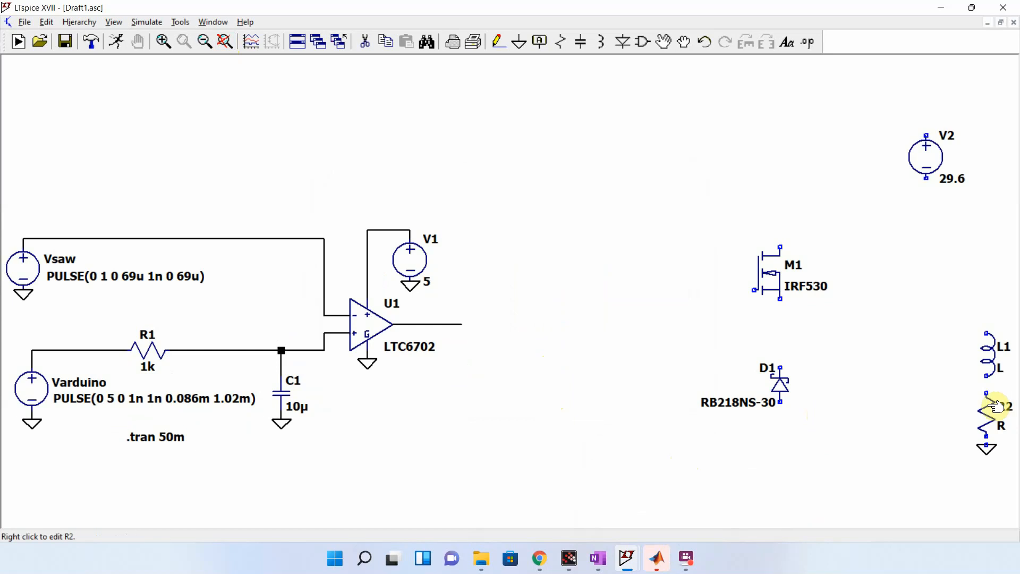
pyautogui.press('g')
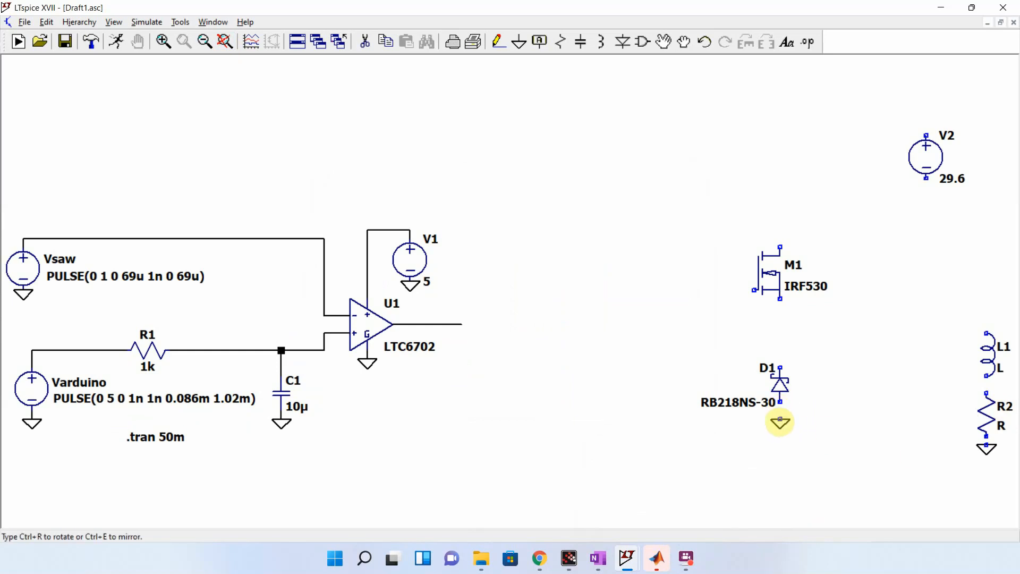
pyautogui.click(780, 422)
pyautogui.press('F3')
pyautogui.click(780, 419)
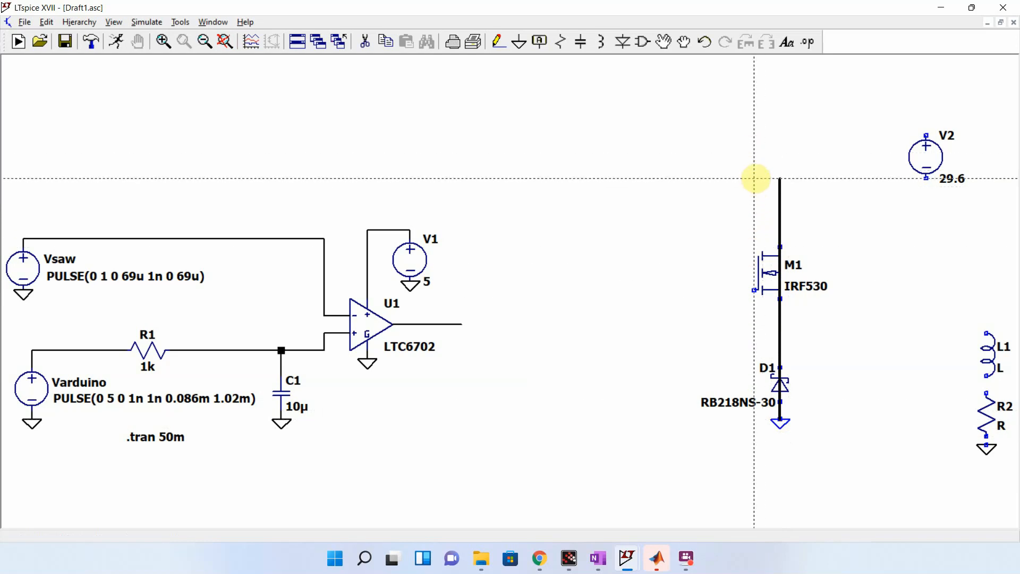
pyautogui.click(755, 178)
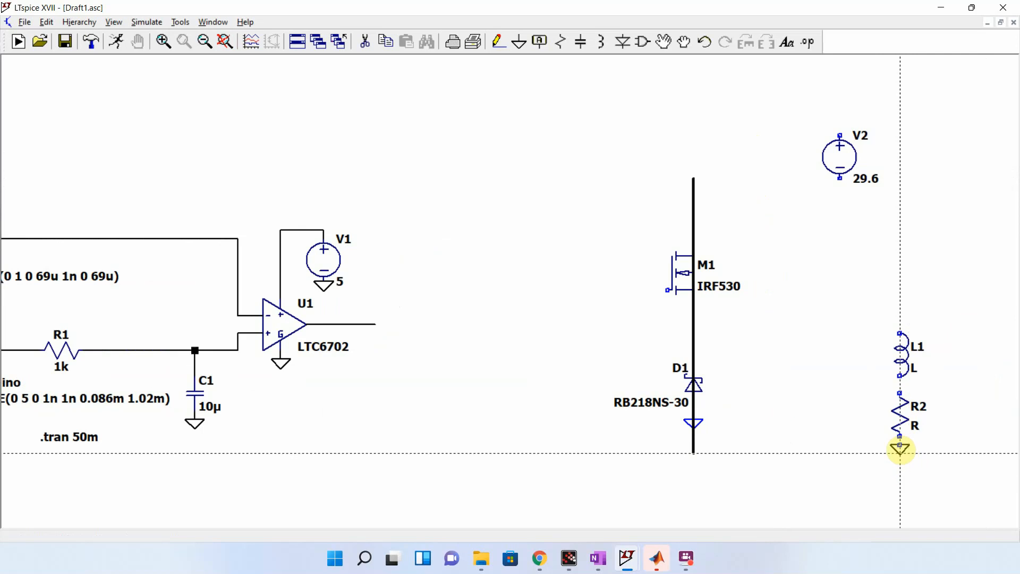
pyautogui.click(900, 449)
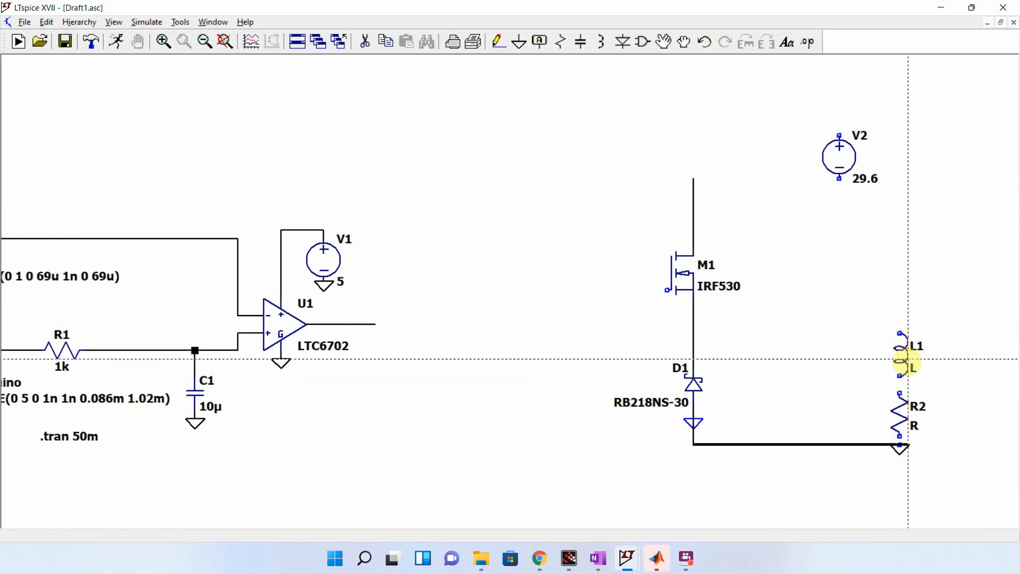
pyautogui.press('Escape')
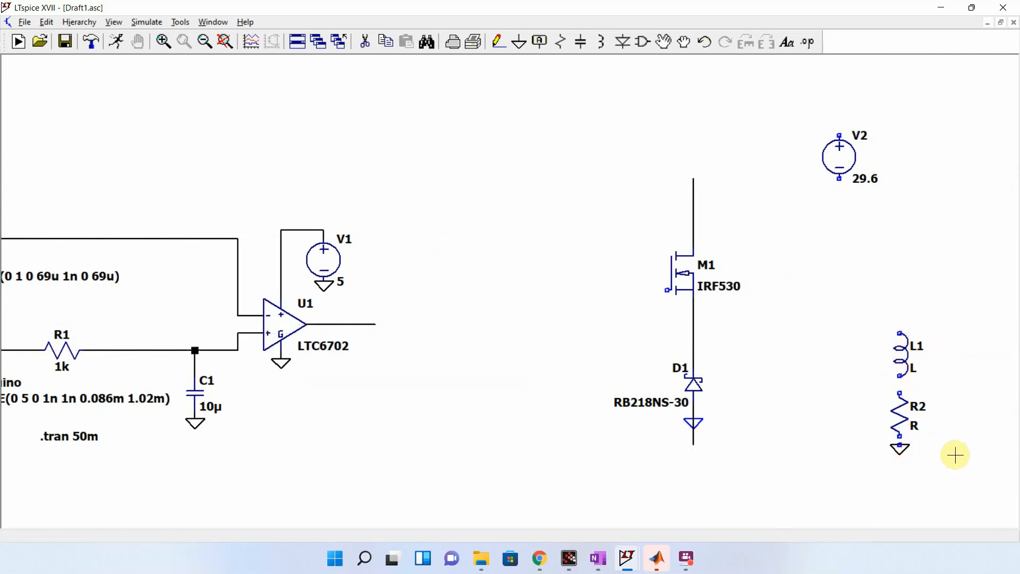
pyautogui.press('Delete')
pyautogui.click(692, 443)
pyautogui.rightClick(750, 446)
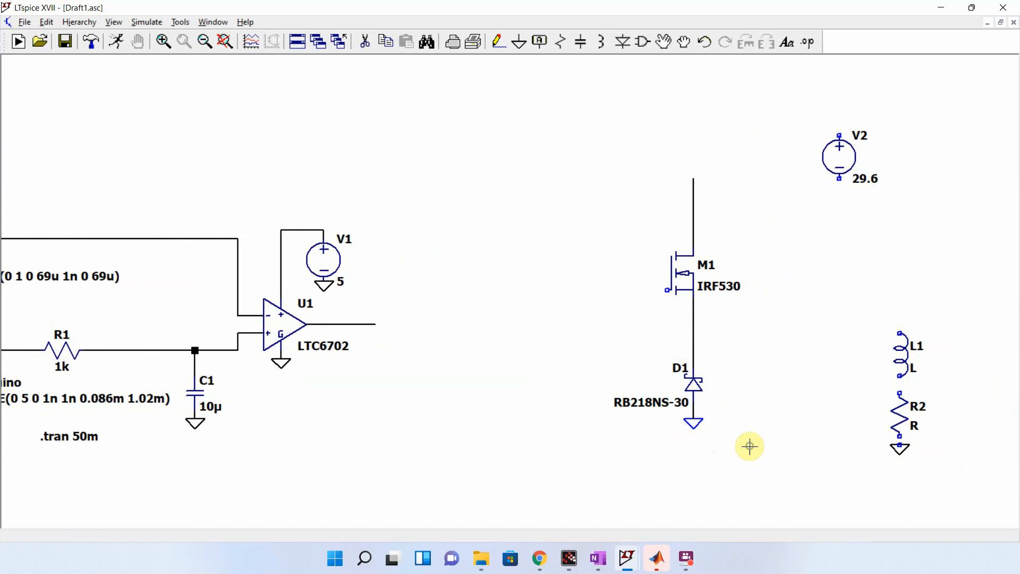
# Wire ground, resistor R2 and inductor L1 in series and connect the inductor's upper end to the MOSFET–diode node.
pyautogui.press('F3')
pyautogui.click(899, 445)
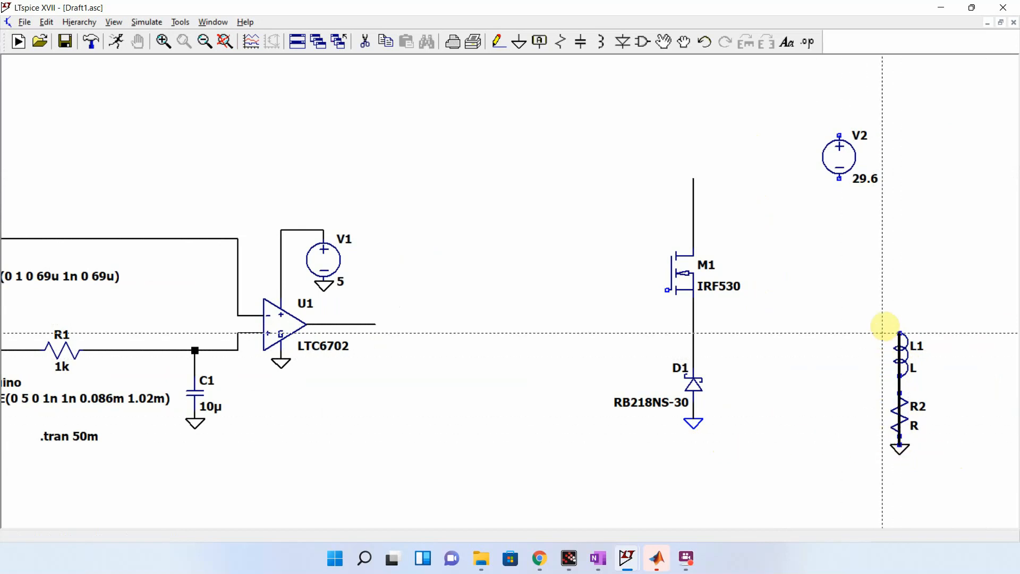
pyautogui.click(883, 318)
pyautogui.click(694, 342)
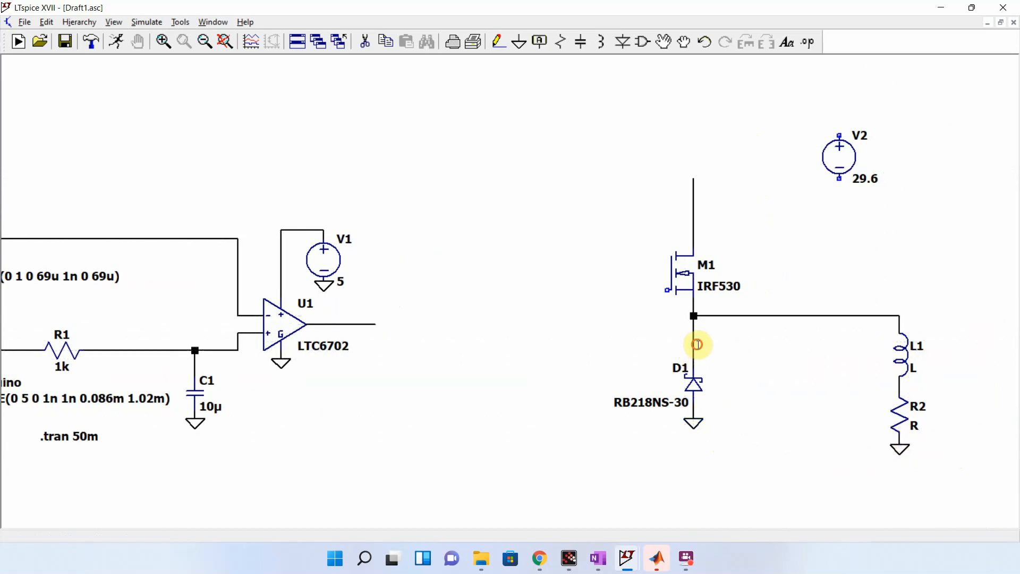
# Set inductor L1's inductance to 1h and load resistor R2's resistance to 2.5 ohms.
pyautogui.rightClick(912, 363)
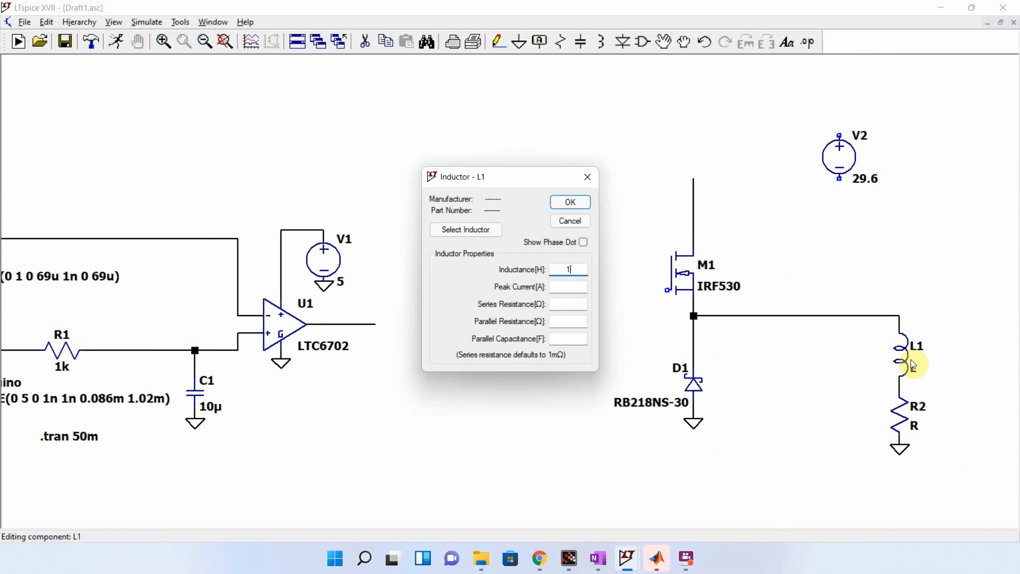
pyautogui.write('1h')
pyautogui.press('Return')
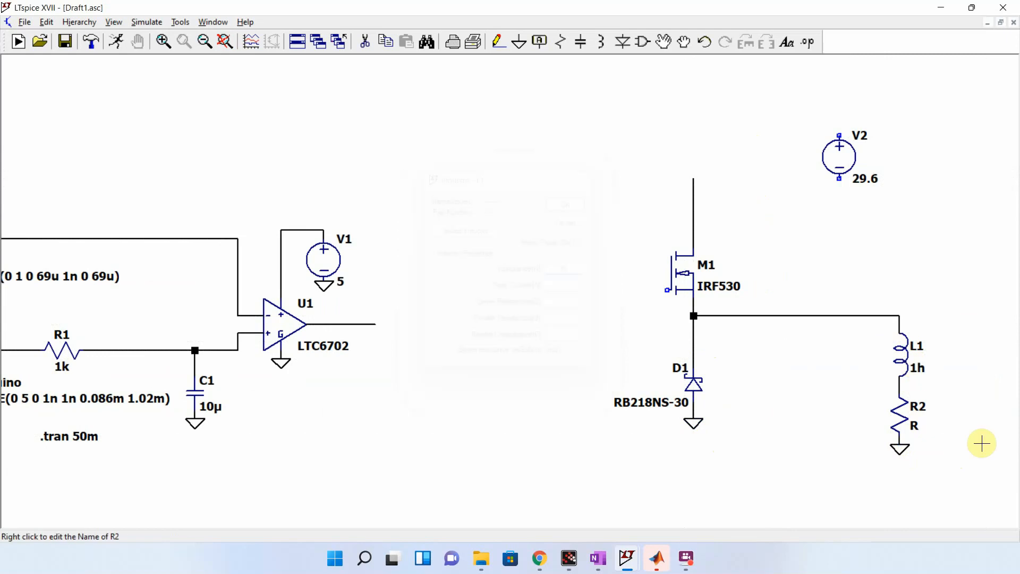
pyautogui.rightClick(898, 417)
pyautogui.write('2.5')
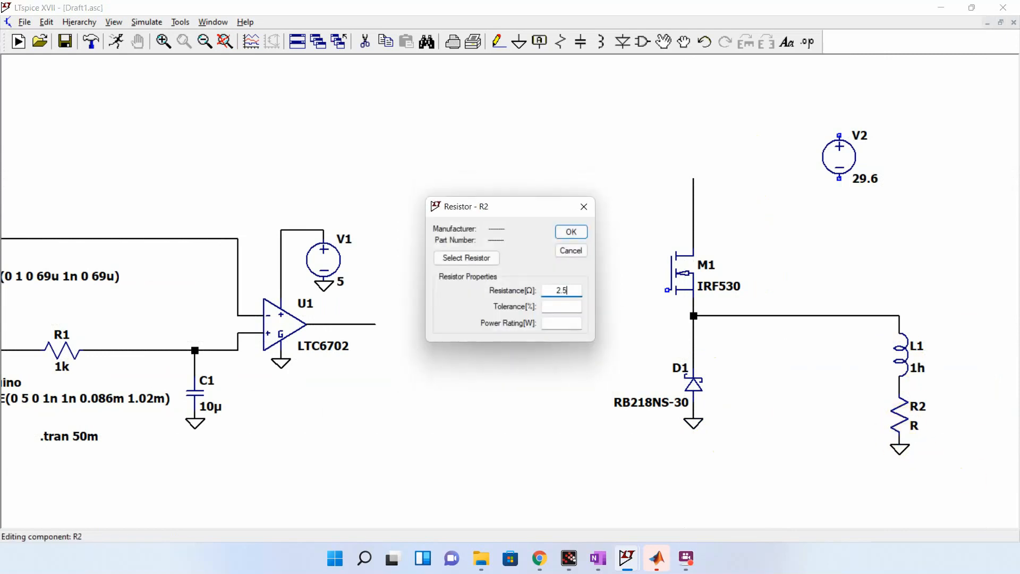
pyautogui.press('Return')
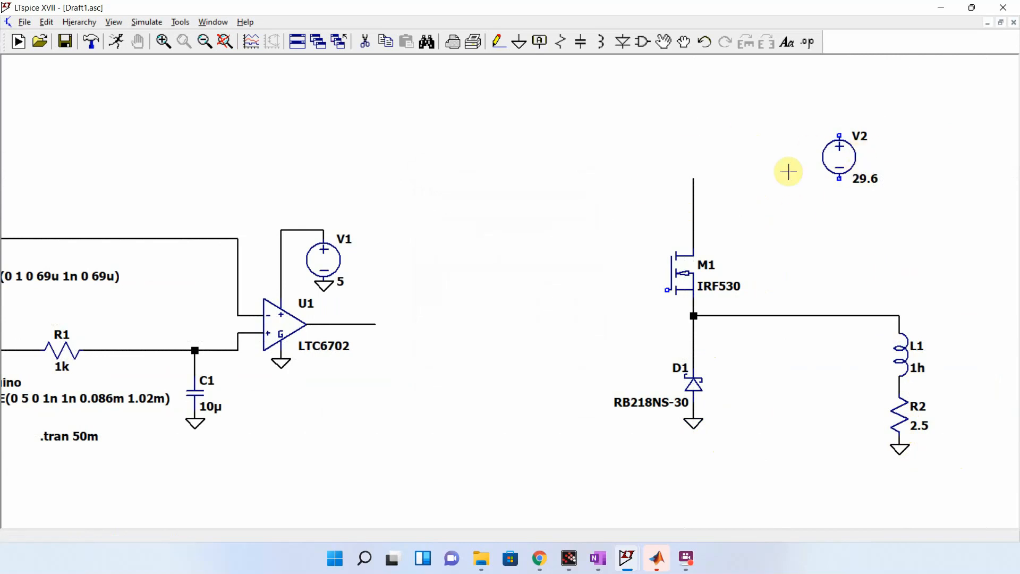
# Move voltage source V2 closer to the MOSFET's drain wire and place a ground on its negative terminal.
pyautogui.click(661, 41)
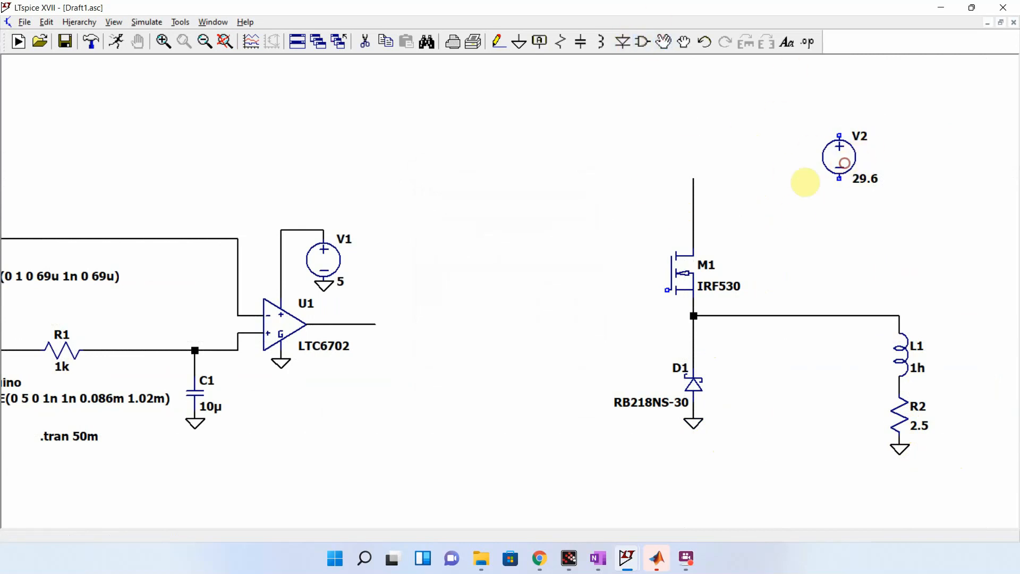
pyautogui.click(840, 156)
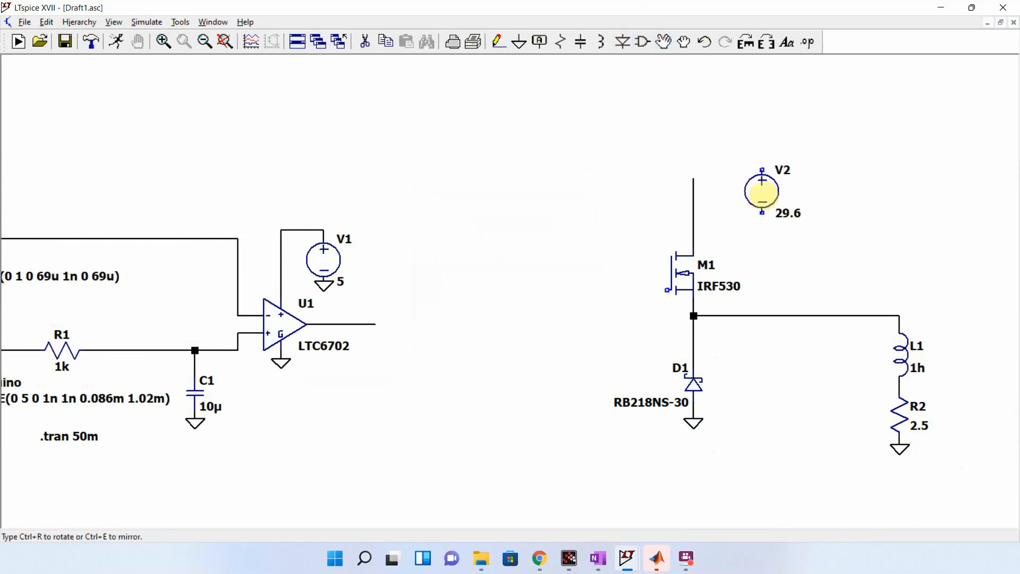
pyautogui.click(763, 194)
pyautogui.press('g')
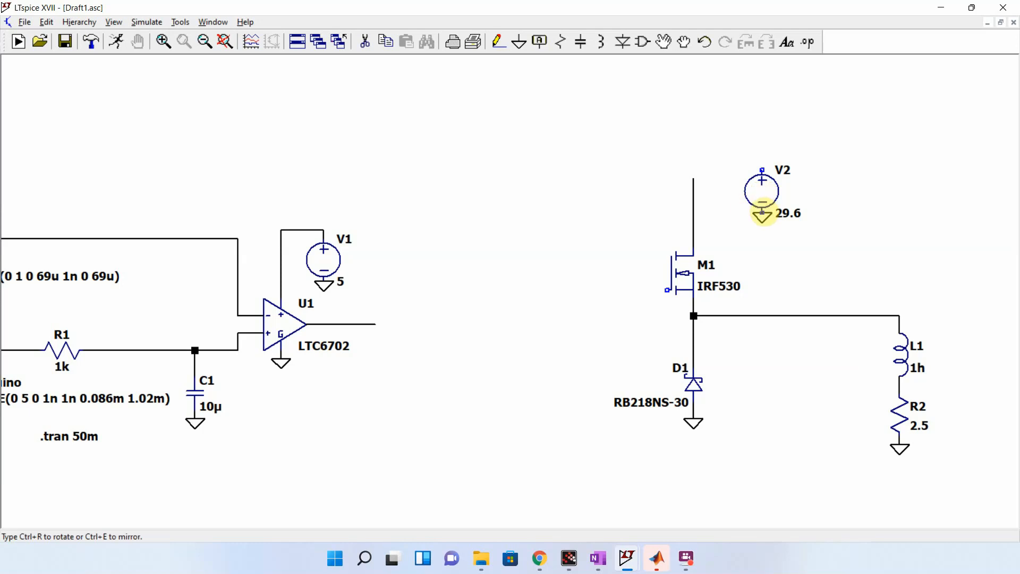
pyautogui.click(762, 213)
# Wire V2's positive terminal to the upper end of MOSFET M1's drain wire.
pyautogui.press('F3')
pyautogui.click(760, 159)
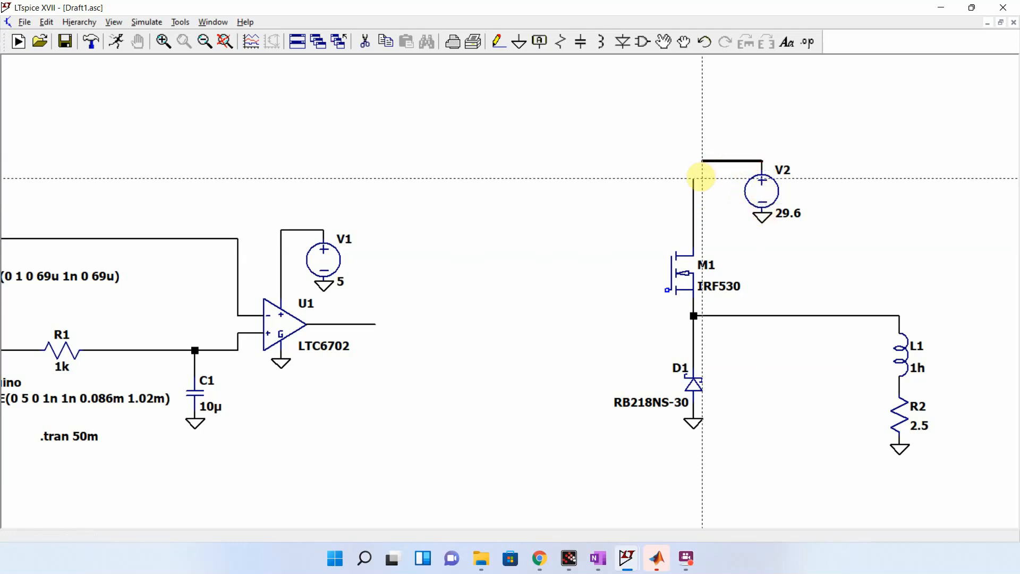
pyautogui.click(694, 178)
pyautogui.rightClick(703, 202)
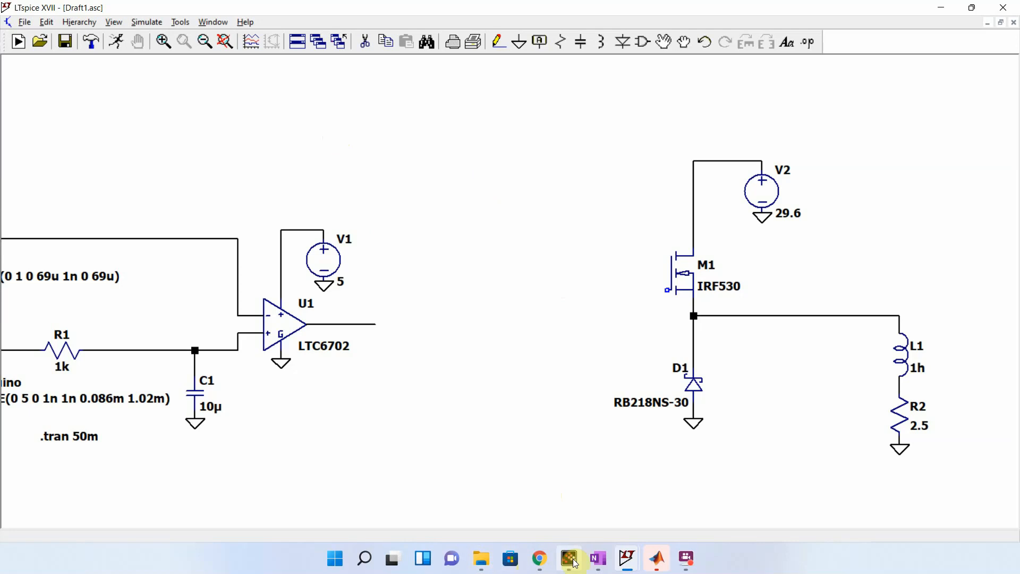
# Switch to OneNote and check the HW4 problem statement for the required high-side gate driver part.
pyautogui.click(600, 568)
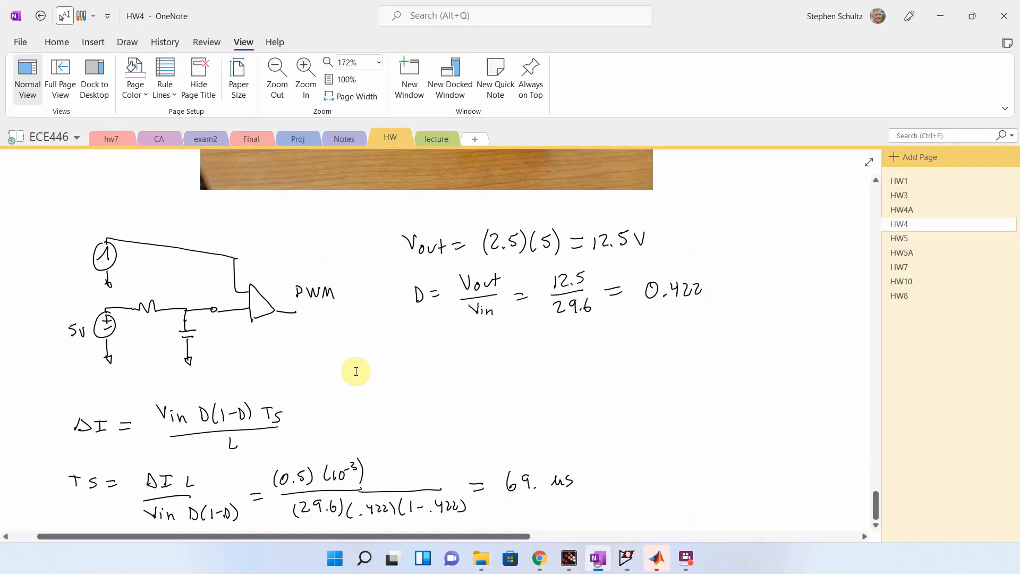
pyautogui.scroll(-15, 345, 356)
pyautogui.scroll(-2, 340, 345)
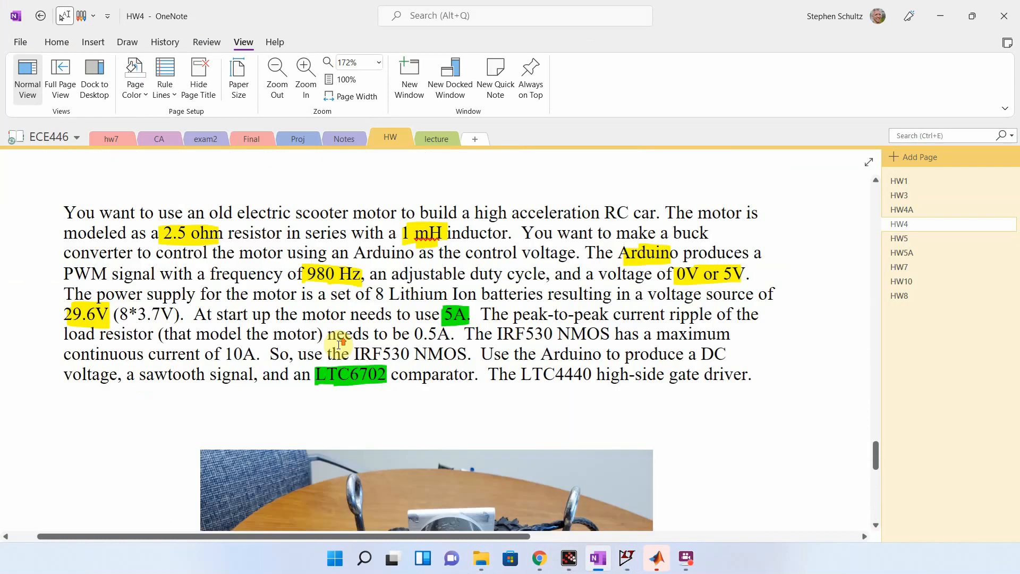
pyautogui.scroll(2, 341, 342)
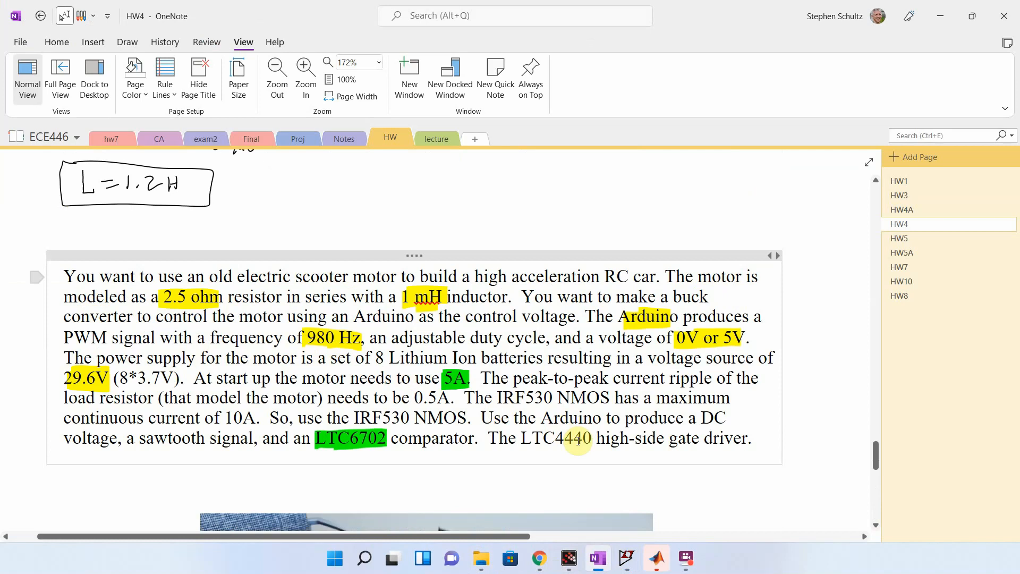
pyautogui.moveTo(523, 441); pyautogui.dragTo(590, 442)
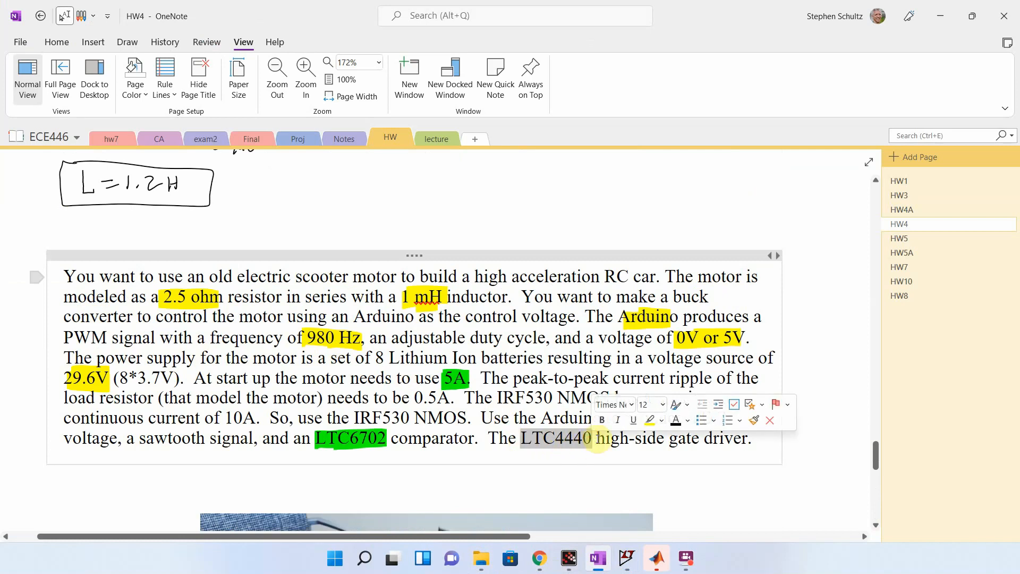
pyautogui.click(667, 481)
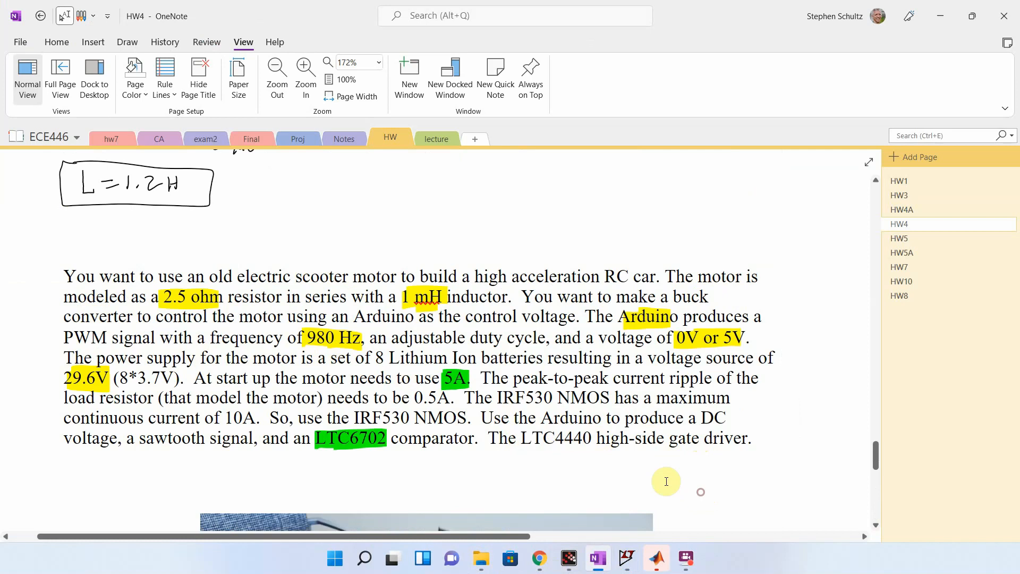
# Return to the LTspice Draft1 schematic and place an LTC4440 gate driver between the comparator and the MOSFET.
pyautogui.moveTo(618, 556)
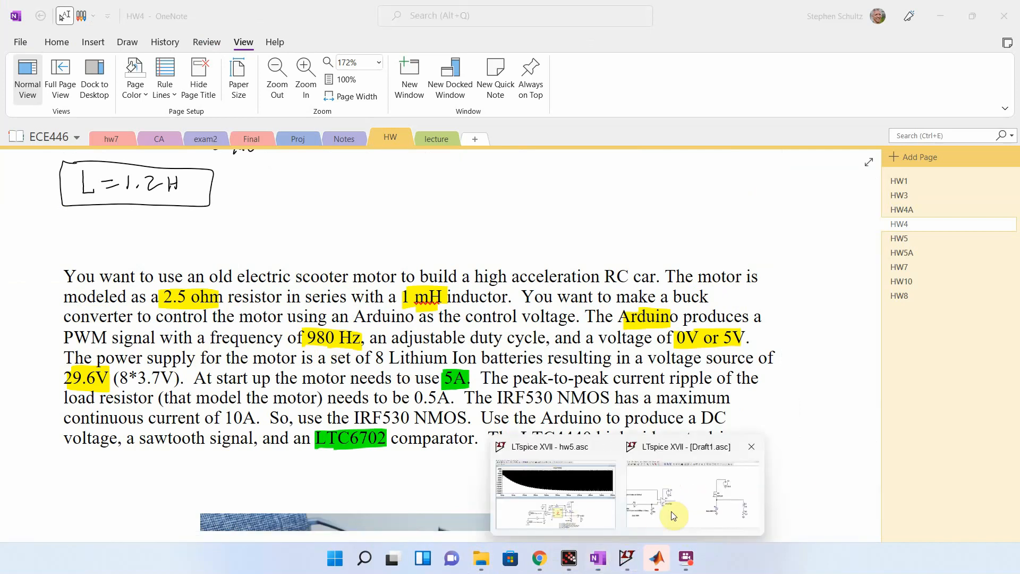
pyautogui.click(677, 510)
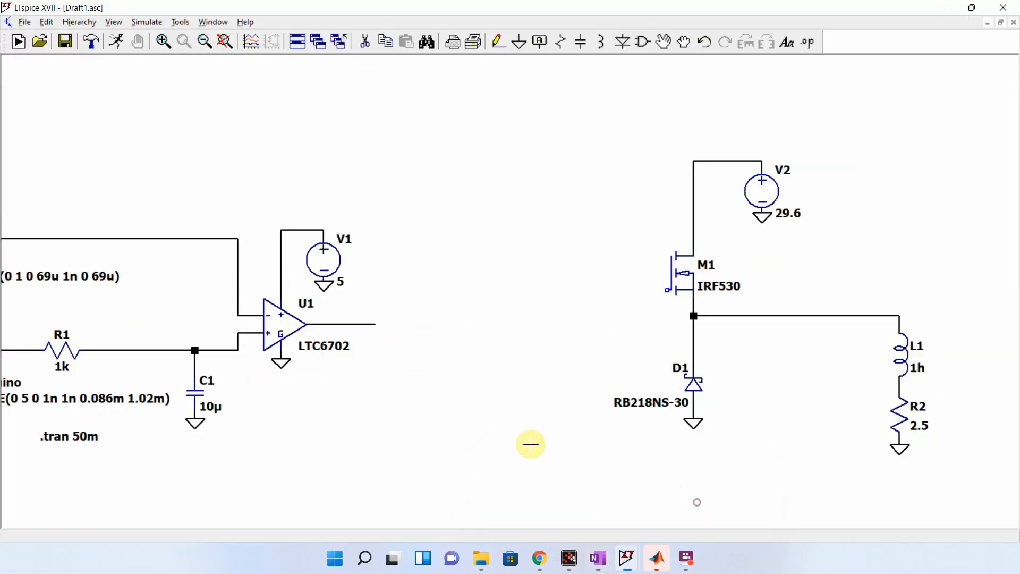
pyautogui.click(642, 42)
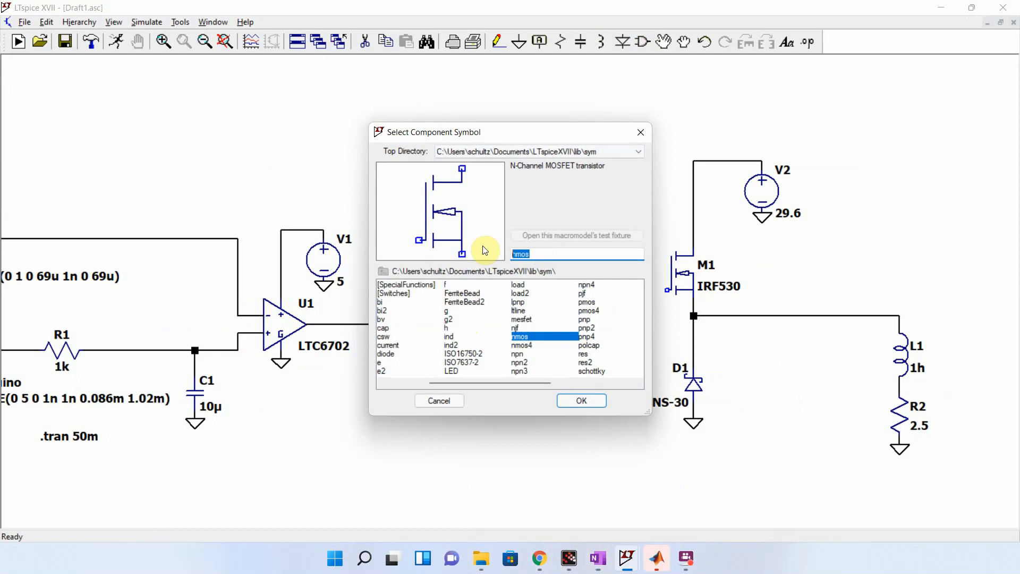
pyautogui.write('ltc4440')
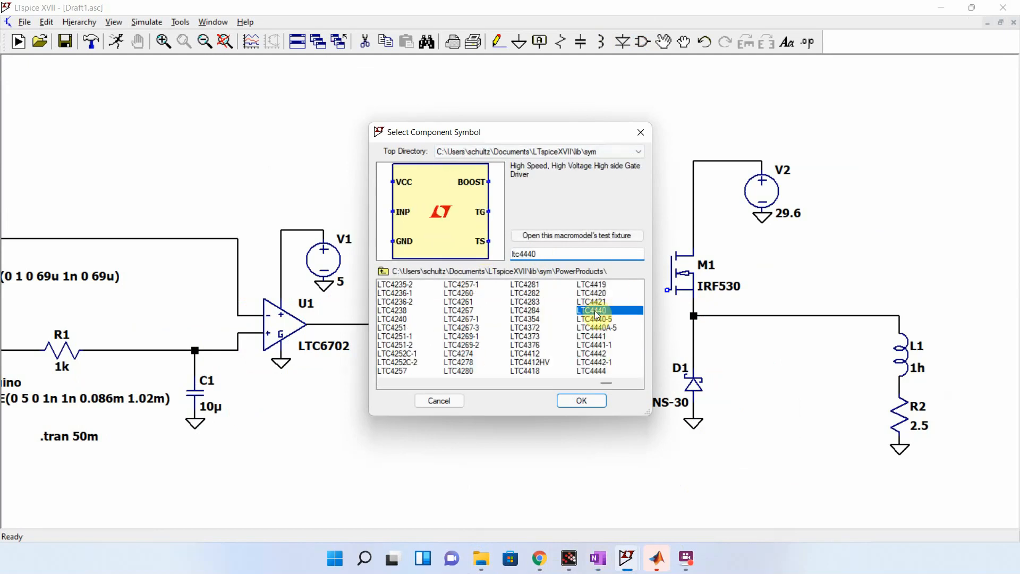
pyautogui.click(588, 312)
pyautogui.click(589, 406)
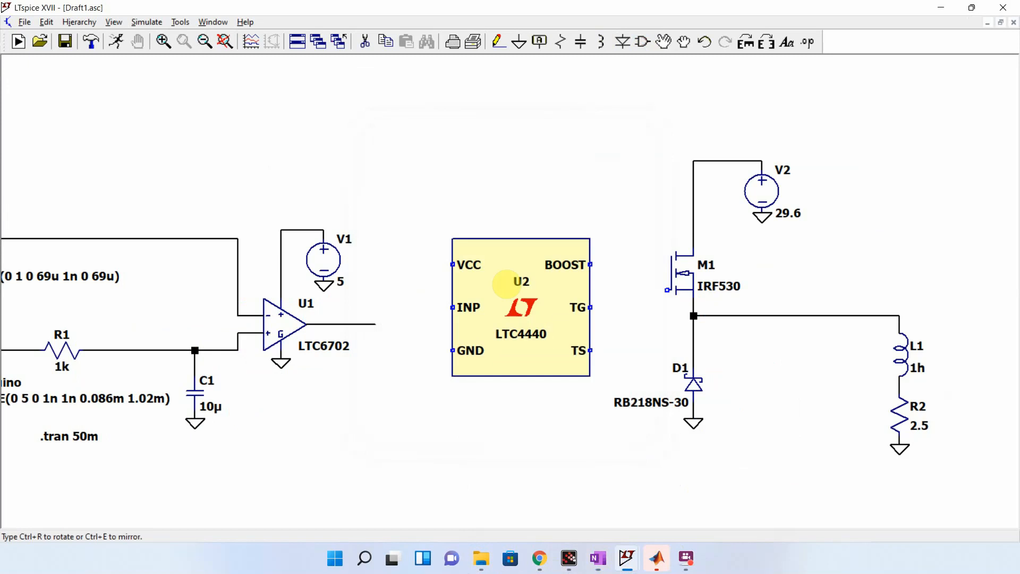
pyautogui.click(512, 281)
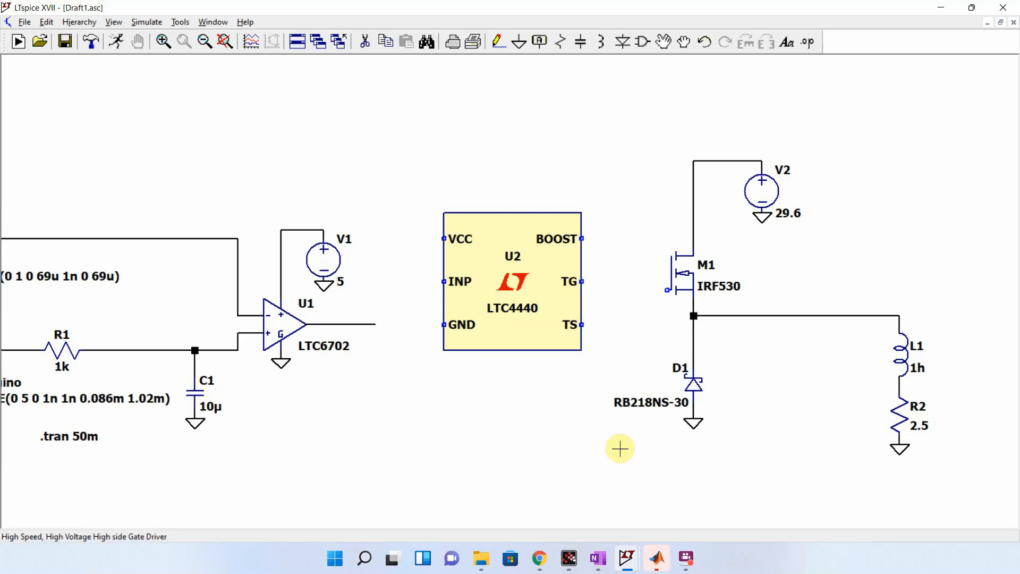
# Switch to Chrome, search for ltc4440 in a new tab, and open and read the Analog Devices LTC4440 PDF datasheet.
pyautogui.moveTo(537, 562)
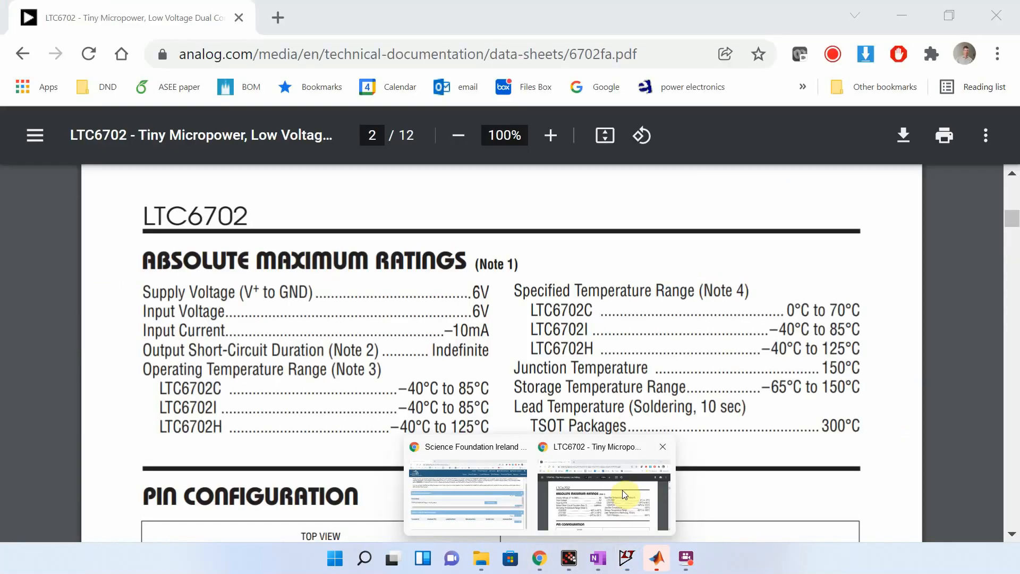
pyautogui.click(624, 494)
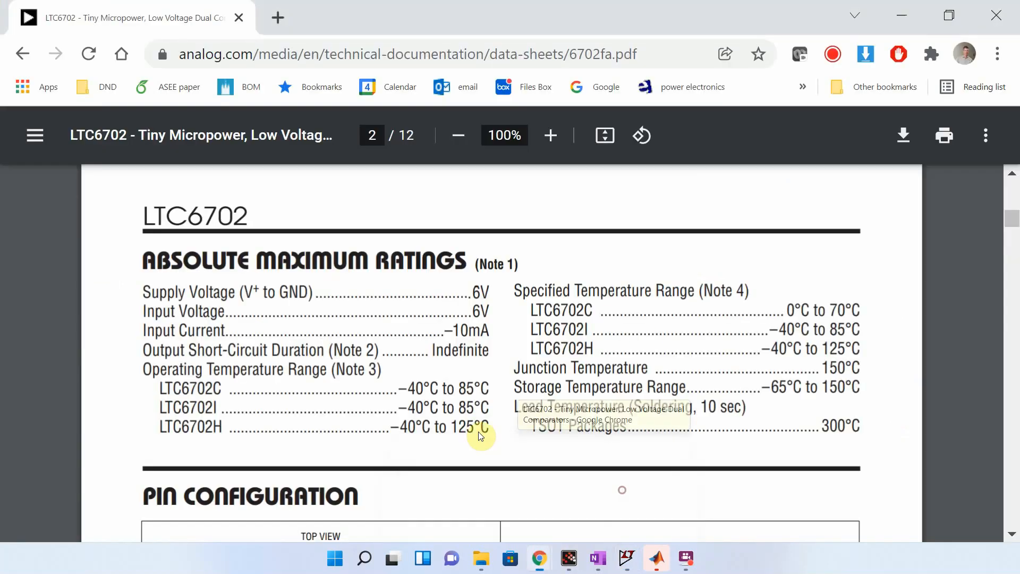
pyautogui.click(276, 21)
pyautogui.write('l')
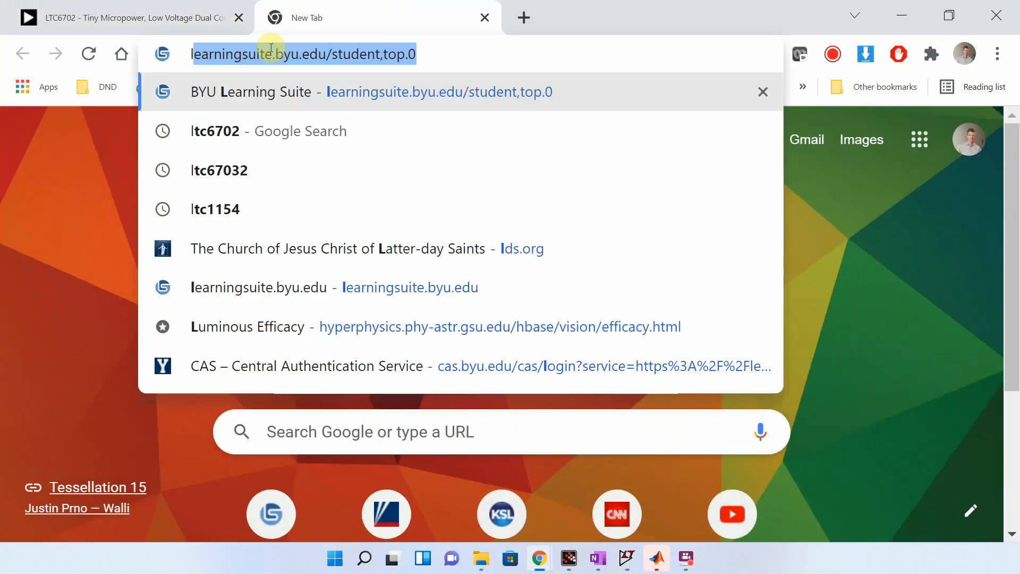
pyautogui.write('tc4440')
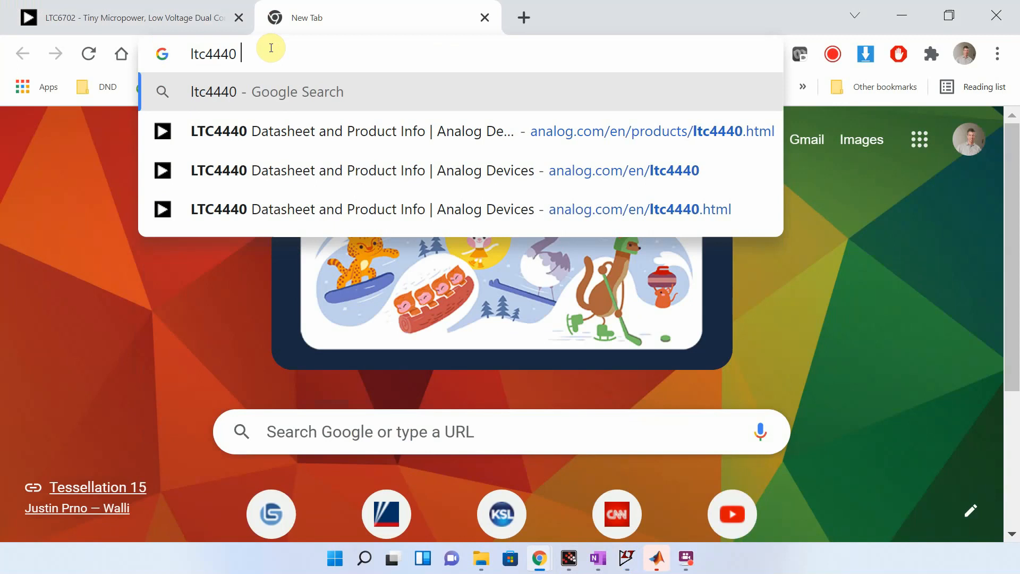
pyautogui.write(' da')
pyautogui.press('BackSpace')
pyautogui.press('BackSpace')
pyautogui.press('BackSpace')
pyautogui.press('Return')
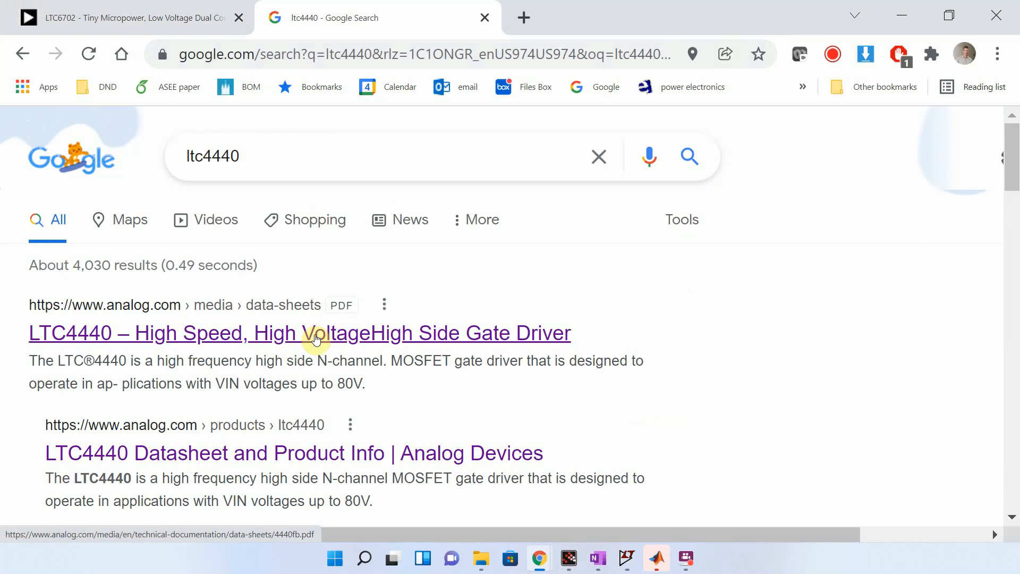
pyautogui.click(411, 342)
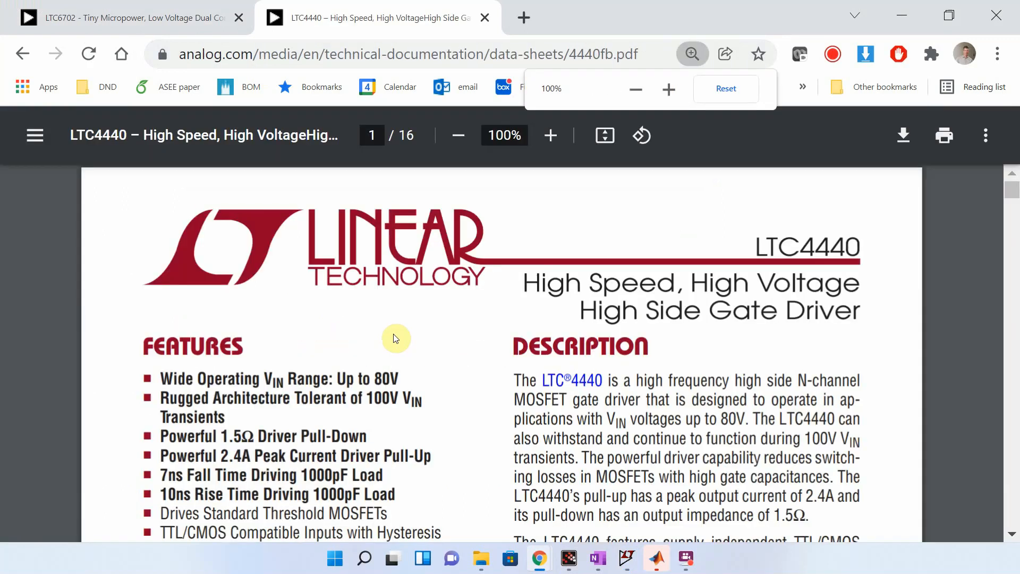
pyautogui.scroll(-10, 416, 387)
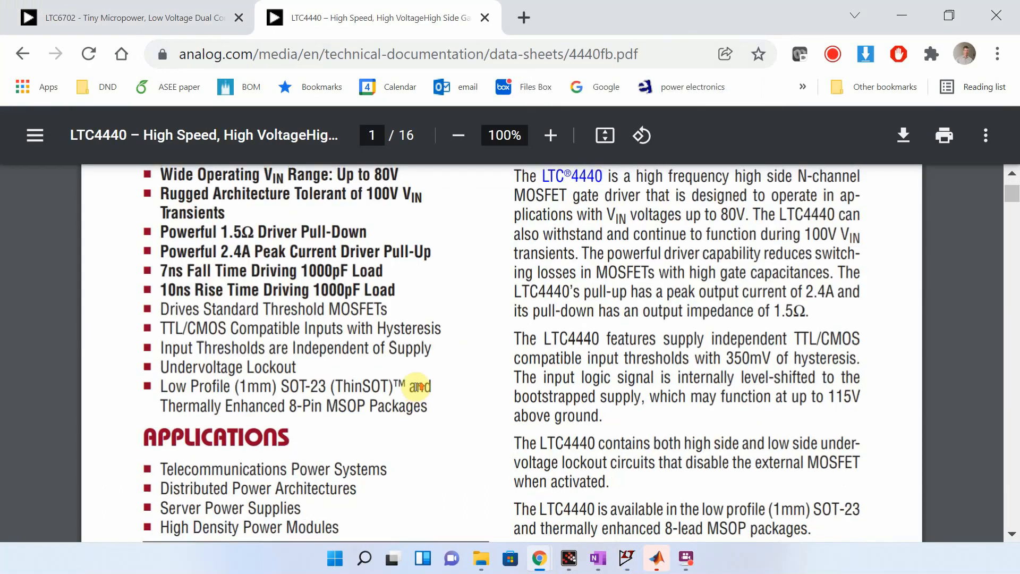
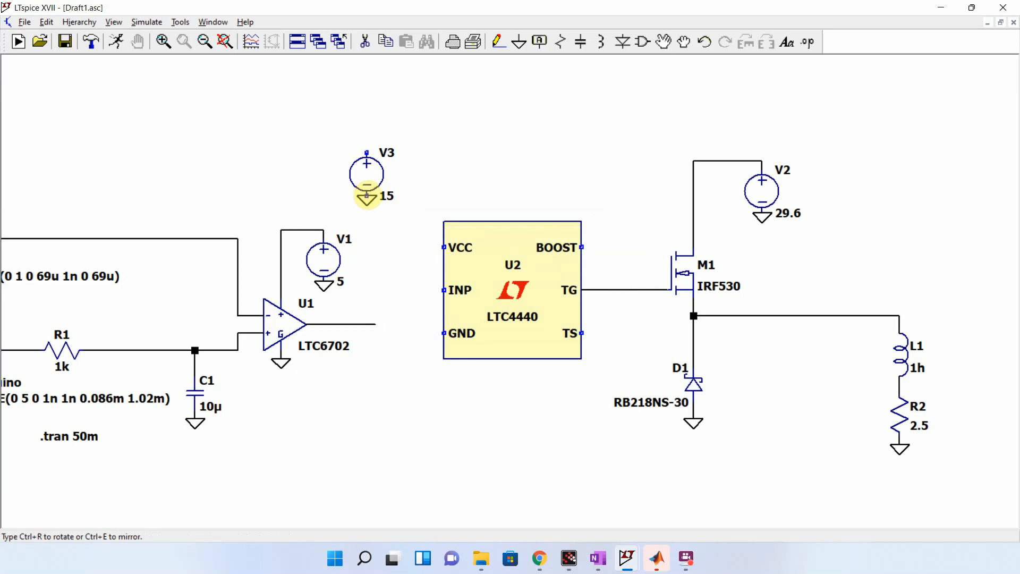
# Ground the negative terminal of the 15 V source V3 and wire its positive terminal to the LTC4440's VCC pin.
pyautogui.click(366, 197)
pyautogui.press('F3')
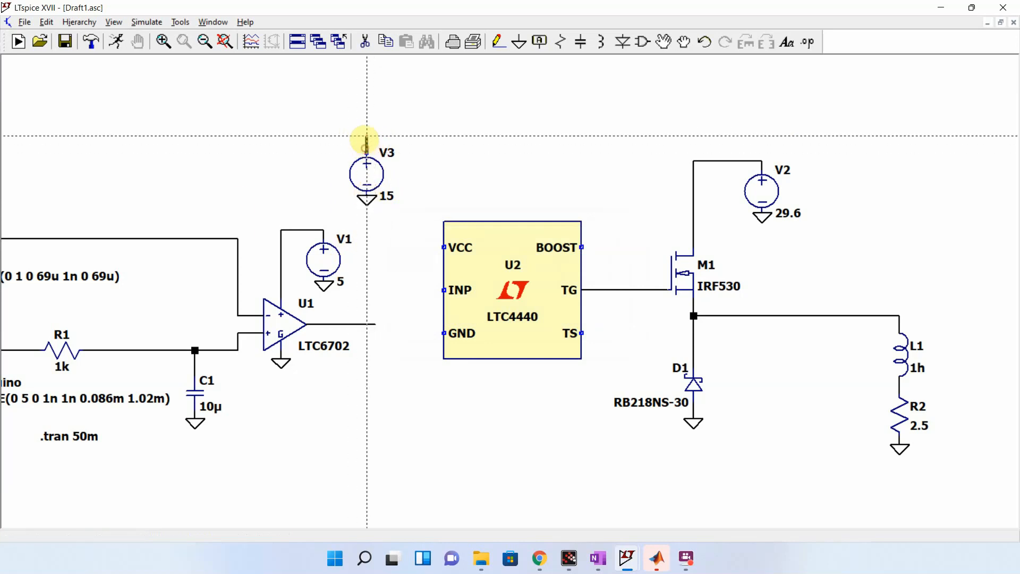
pyautogui.click(367, 137)
pyautogui.click(425, 145)
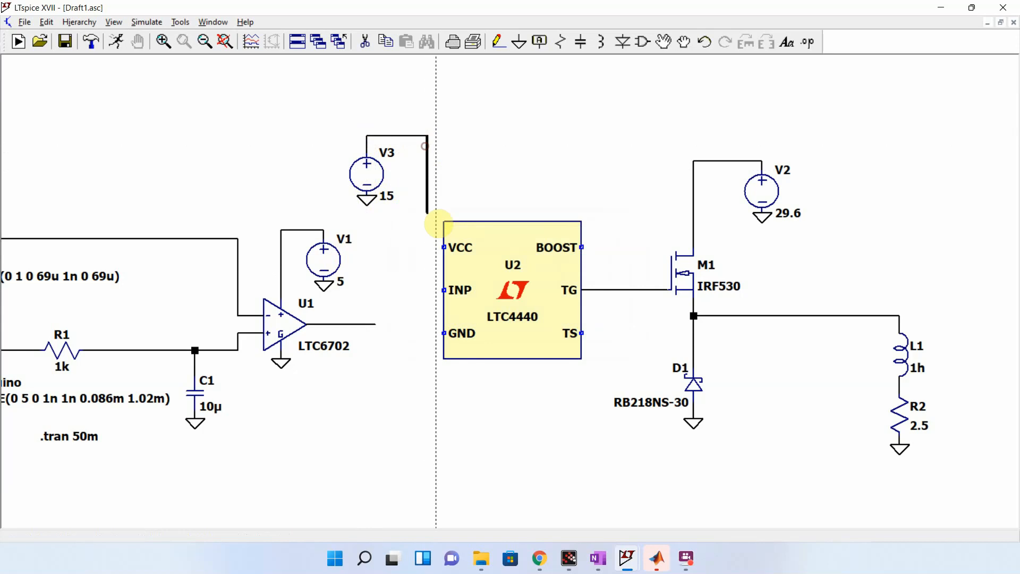
pyautogui.click(444, 247)
pyautogui.press('Escape')
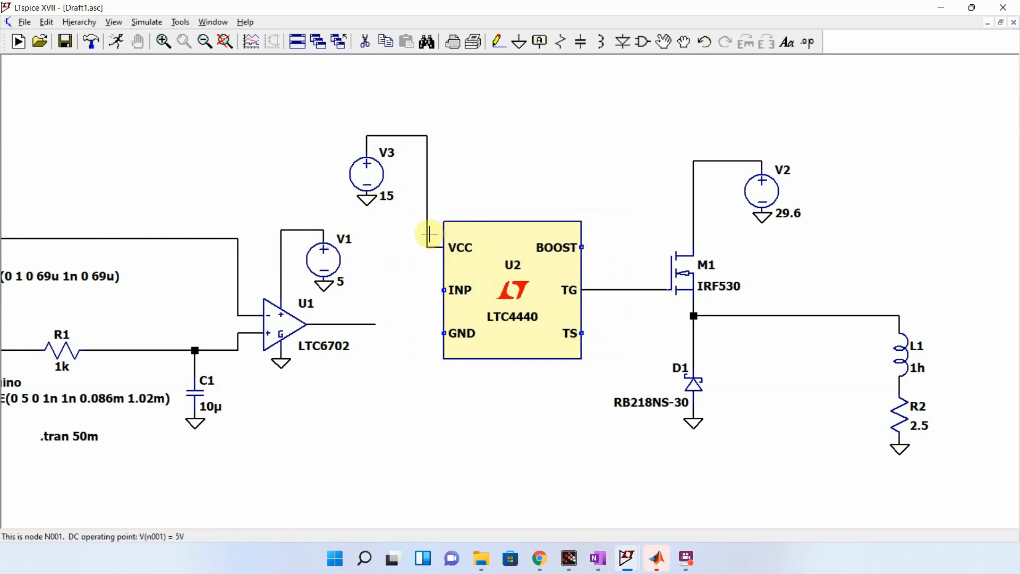
# Place a horizontal diode above the LTC4440 and wire it from the V3 supply line to the BOOST pin.
pyautogui.press('d')
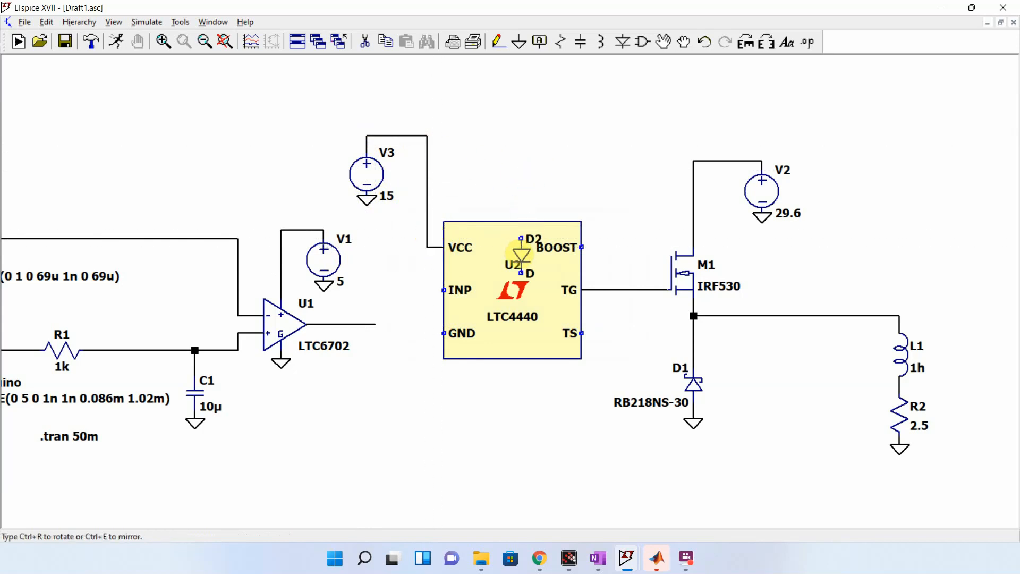
pyautogui.hotkey('ctrl', 'r')
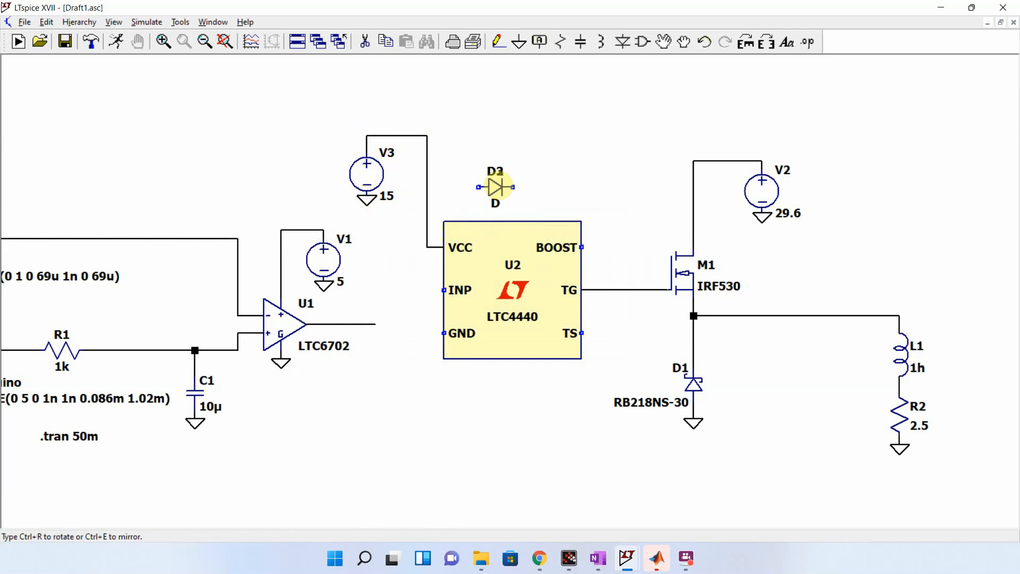
pyautogui.press('F3')
pyautogui.click(427, 187)
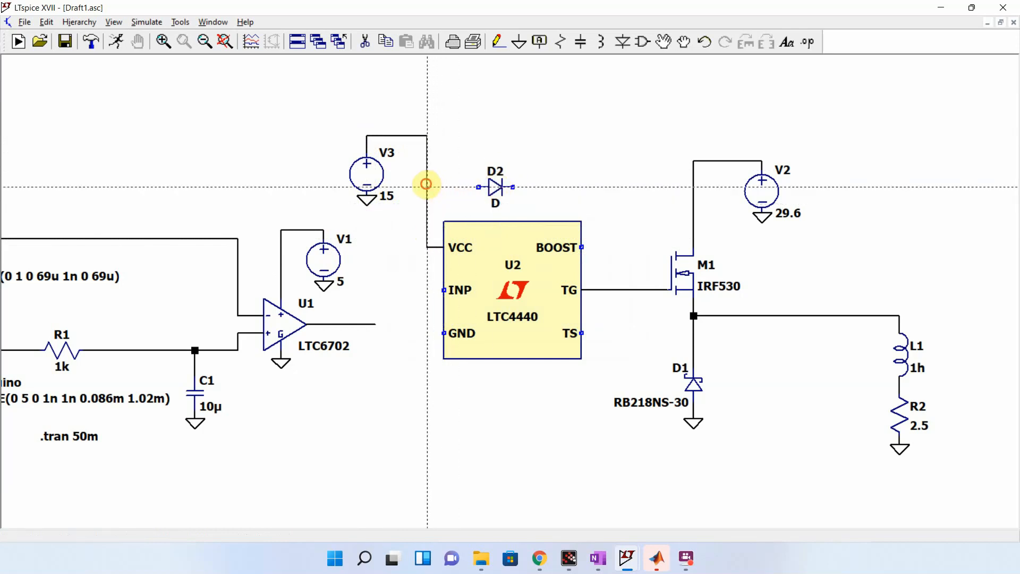
pyautogui.click(598, 187)
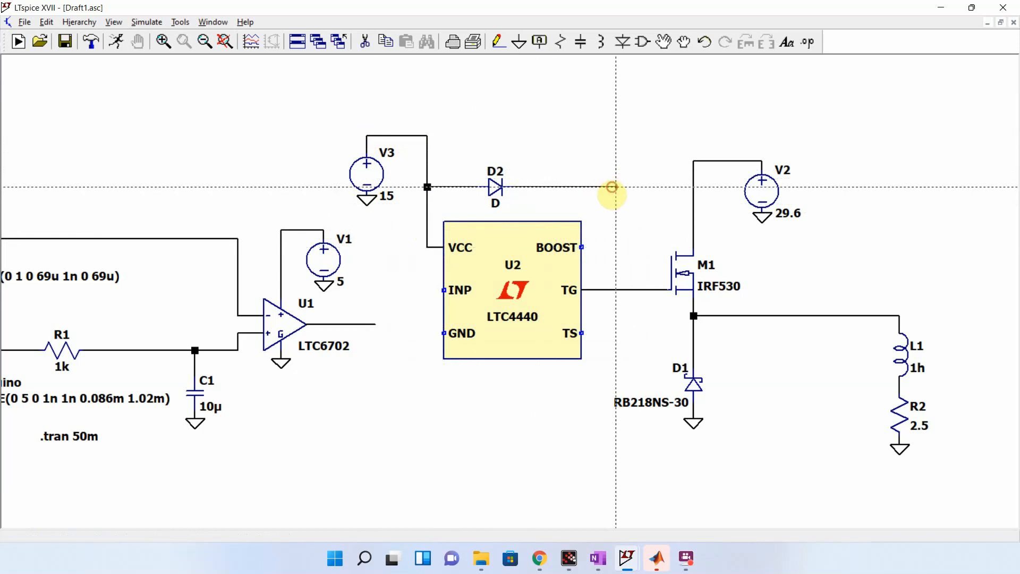
pyautogui.click(581, 247)
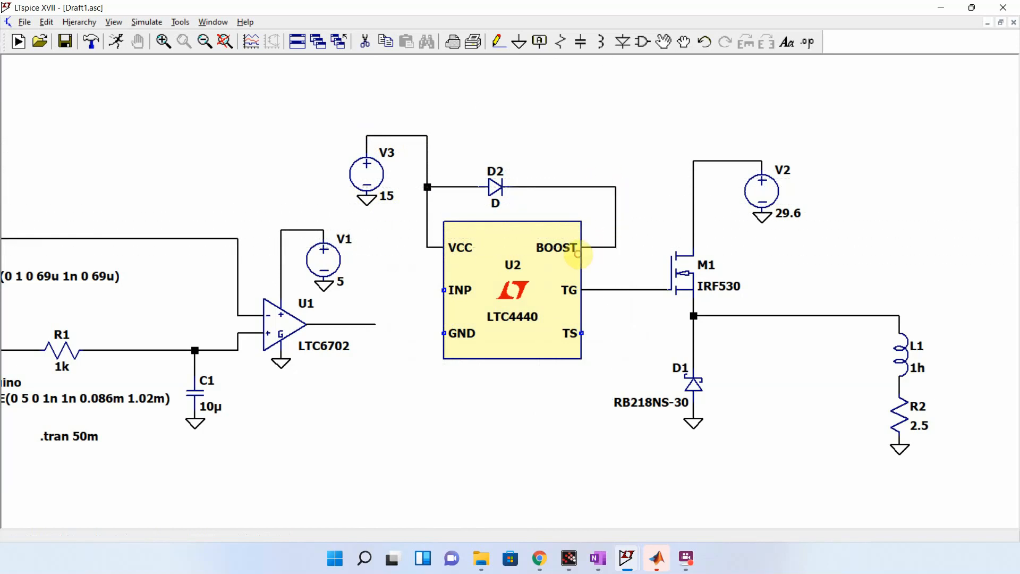
pyautogui.rightClick(581, 248)
# Place a capacitor between the LTC4440's BOOST and TS pins and wire TS to the MOSFET source node.
pyautogui.press('c')
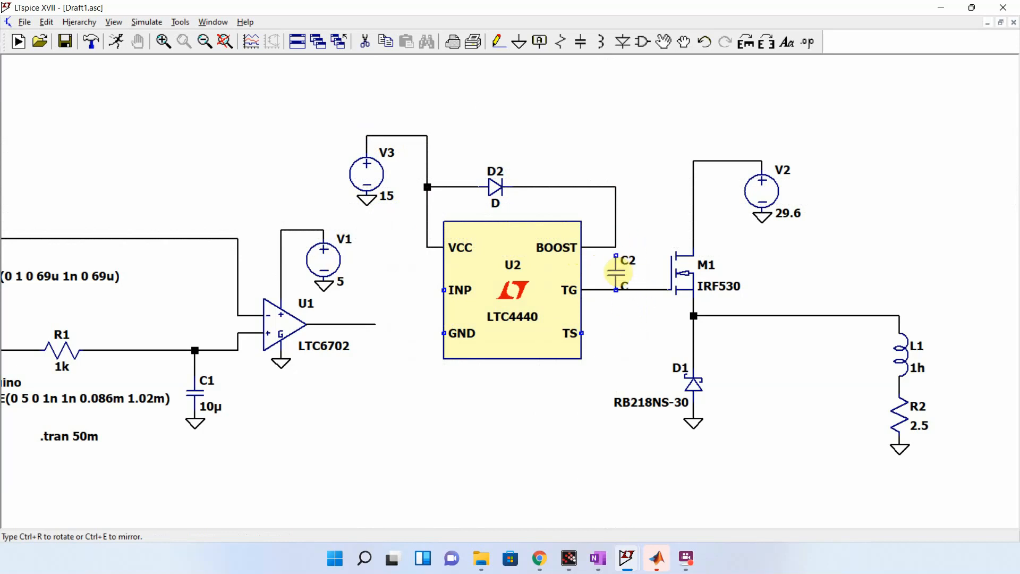
pyautogui.click(616, 263)
pyautogui.press('F3')
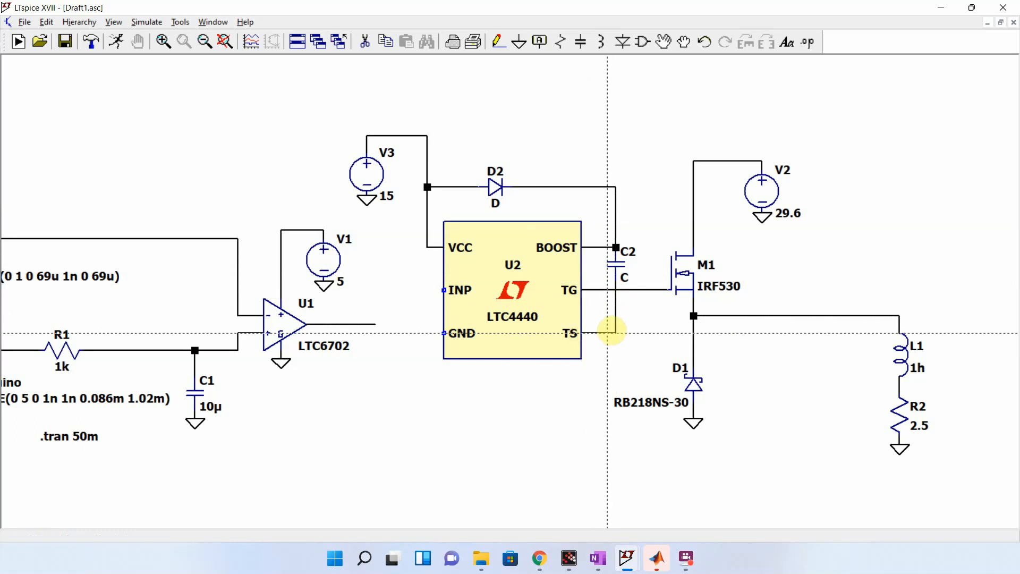
pyautogui.click(616, 332)
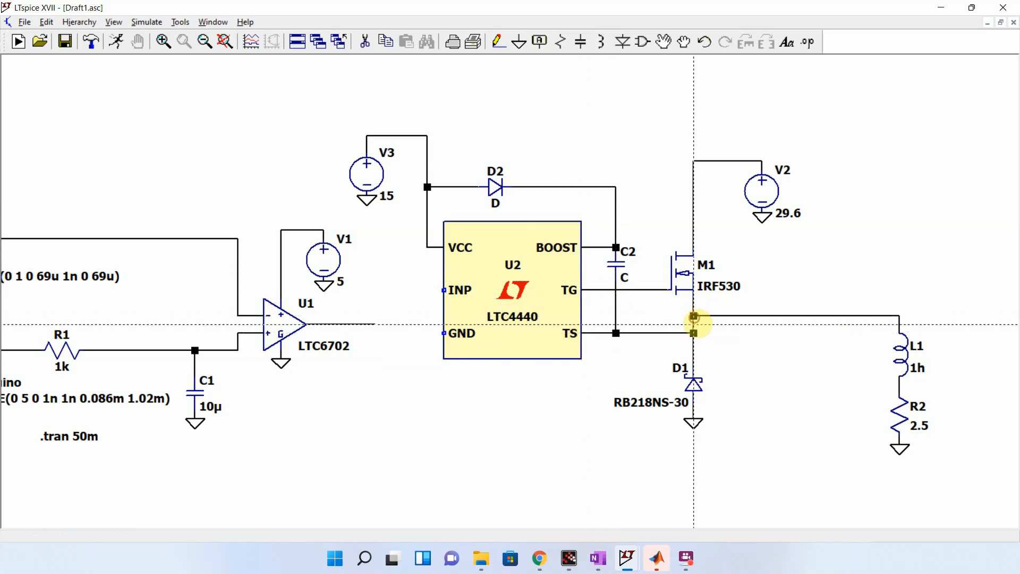
pyautogui.click(694, 317)
pyautogui.rightClick(693, 316)
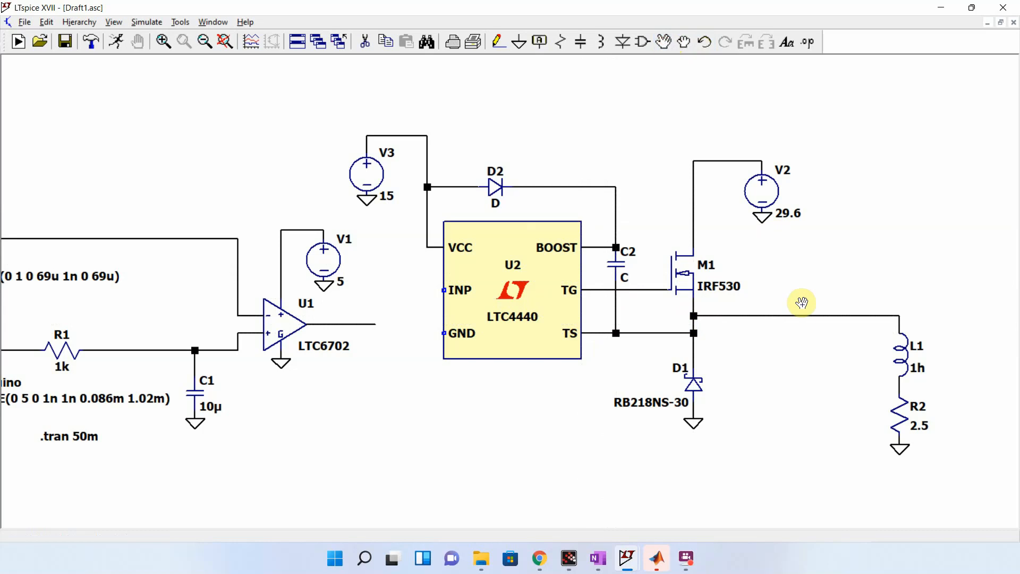
# Move the L1-R2 load branch and its horizontal wire down to line up and connect with the TS wire.
pyautogui.moveTo(802, 255); pyautogui.dragTo(1002, 494)
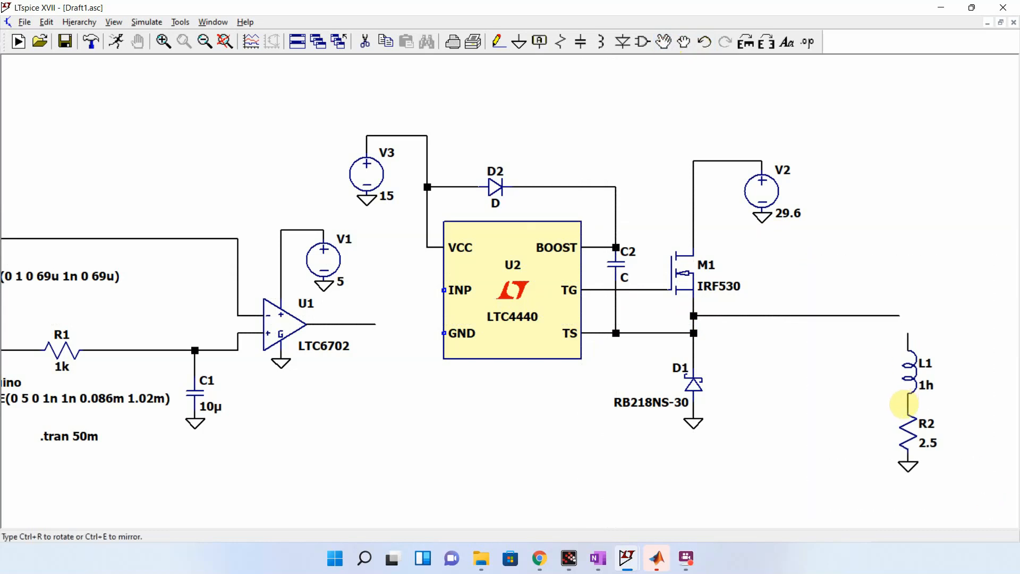
pyautogui.click(895, 408)
pyautogui.moveTo(740, 315); pyautogui.dragTo(736, 333)
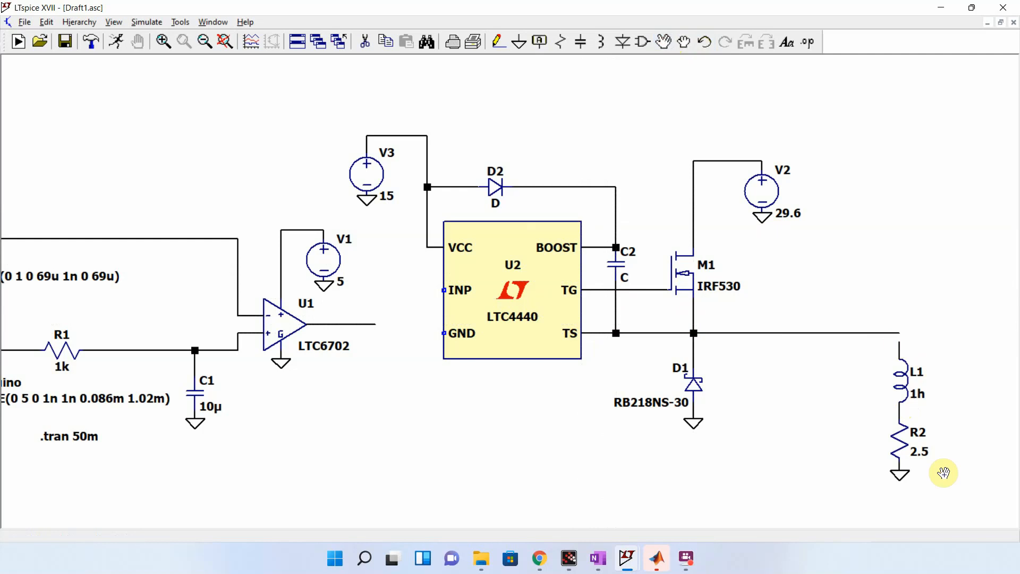
pyautogui.moveTo(927, 510); pyautogui.dragTo(841, 337)
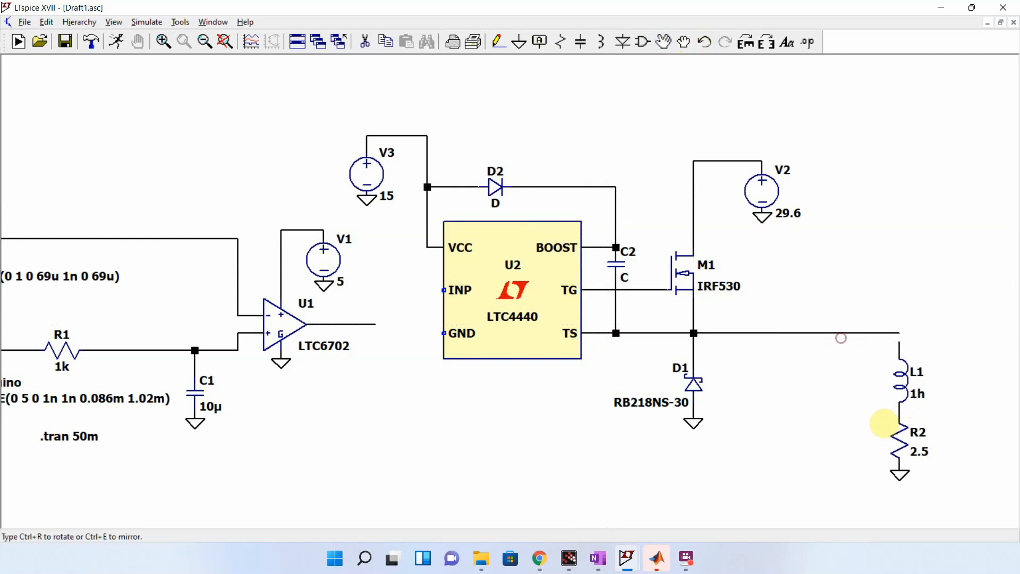
pyautogui.click(882, 420)
pyautogui.rightClick(789, 269)
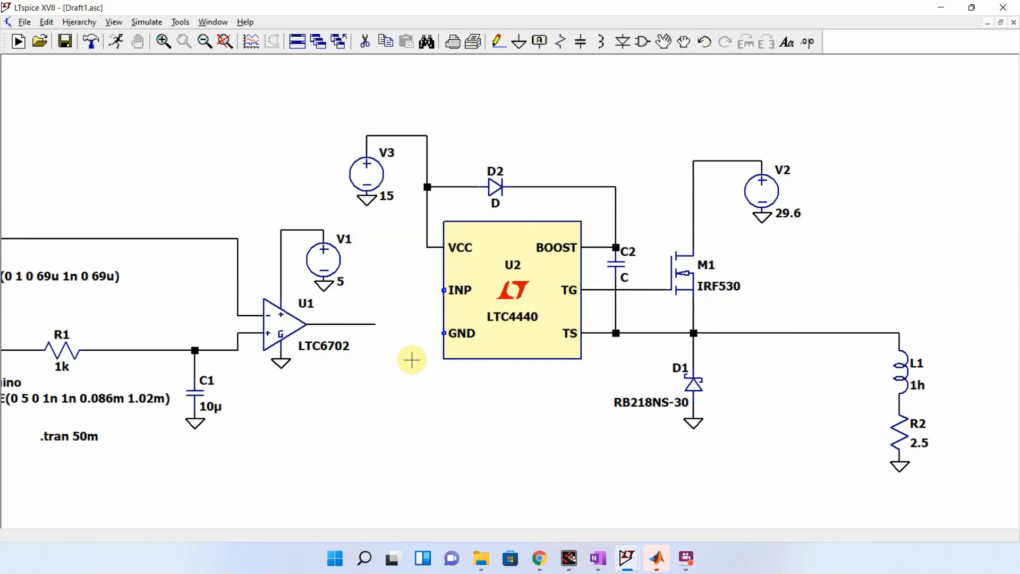
# Place a ground symbol below the LTC4440 and wire it to the GND pin.
pyautogui.press('g')
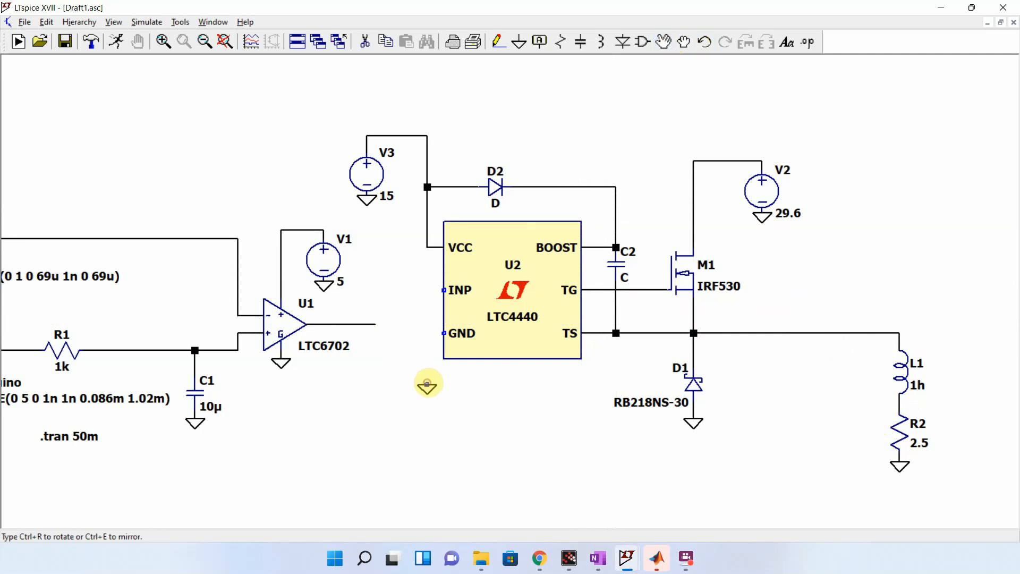
pyautogui.click(428, 383)
pyautogui.press('F3')
pyautogui.click(427, 385)
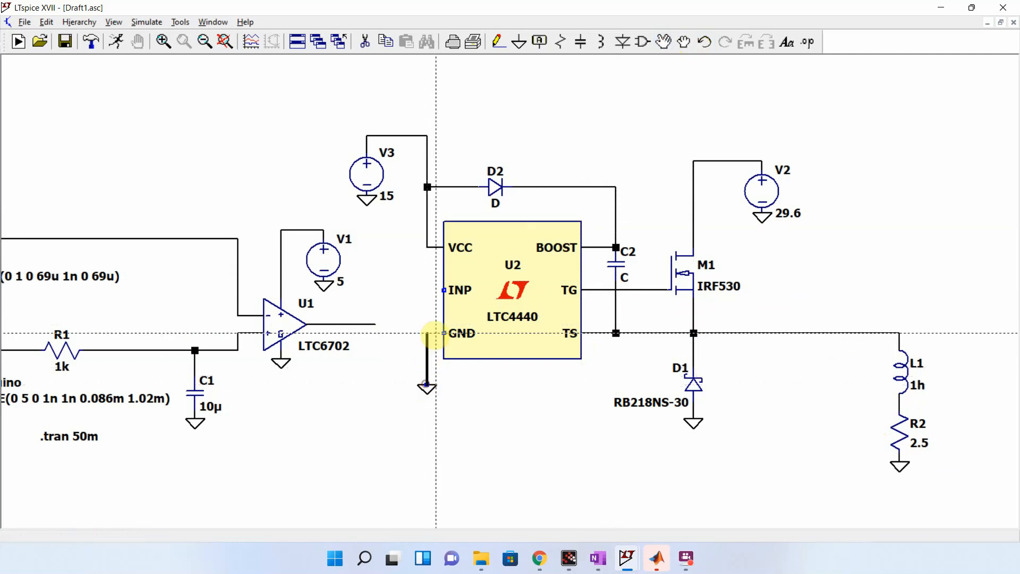
pyautogui.click(444, 333)
pyautogui.rightClick(432, 292)
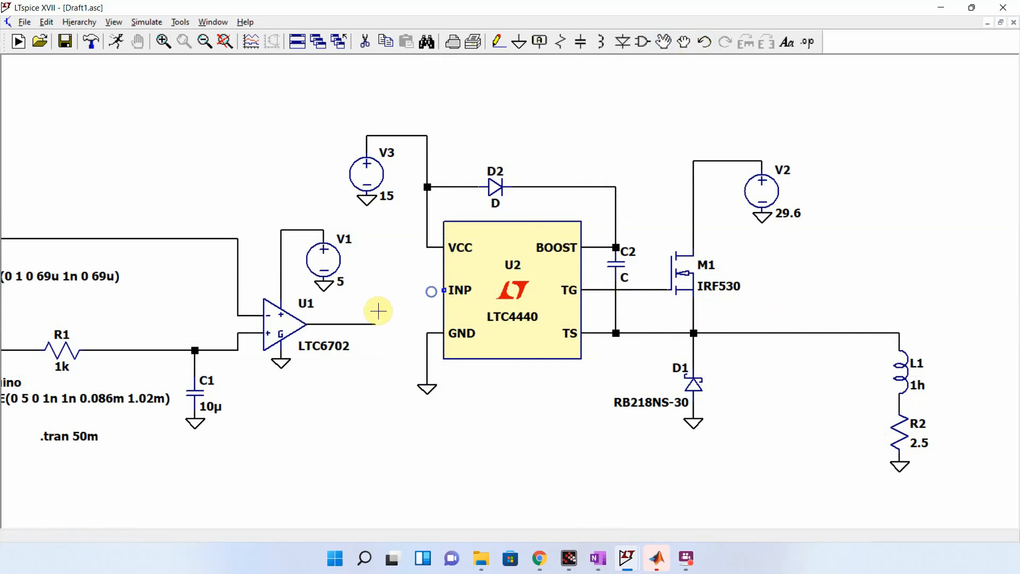
# Move the whole comparator circuit with its sources up so the LTC6702 output aligns with the LTC4440's INP pin.
pyautogui.moveTo(191, 109); pyautogui.dragTo(219, 83)
pyautogui.click(225, 42)
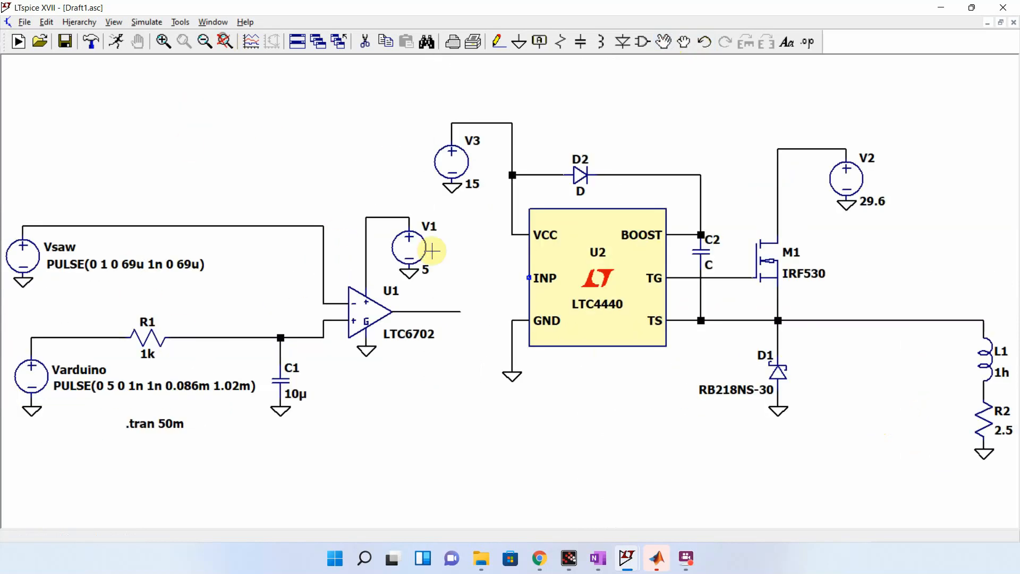
pyautogui.click(661, 43)
pyautogui.moveTo(466, 436); pyautogui.dragTo(7, 201)
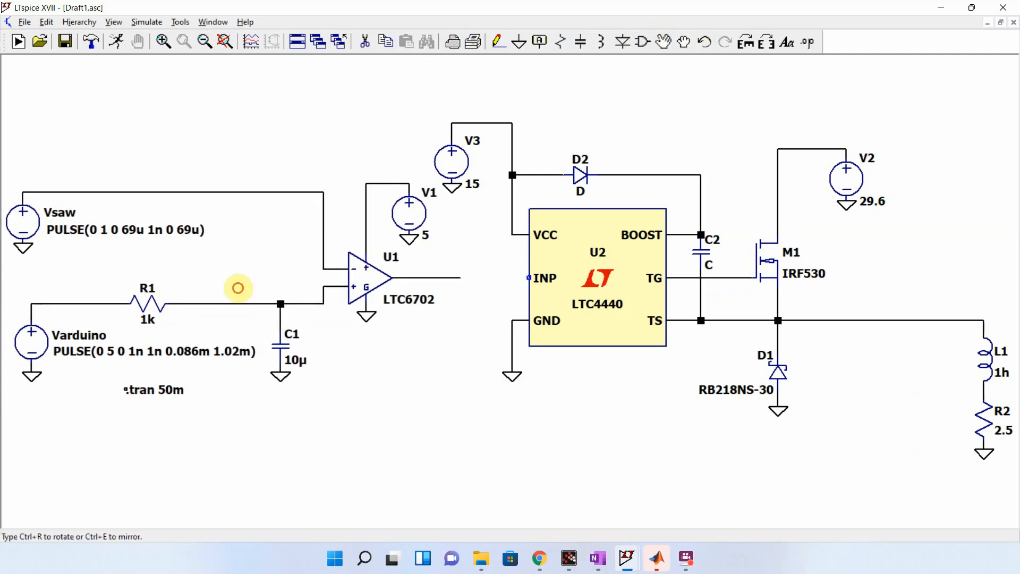
pyautogui.click(238, 288)
# Wire the LTC6702 comparator output to the LTC4440's INP pin.
pyautogui.press('F3')
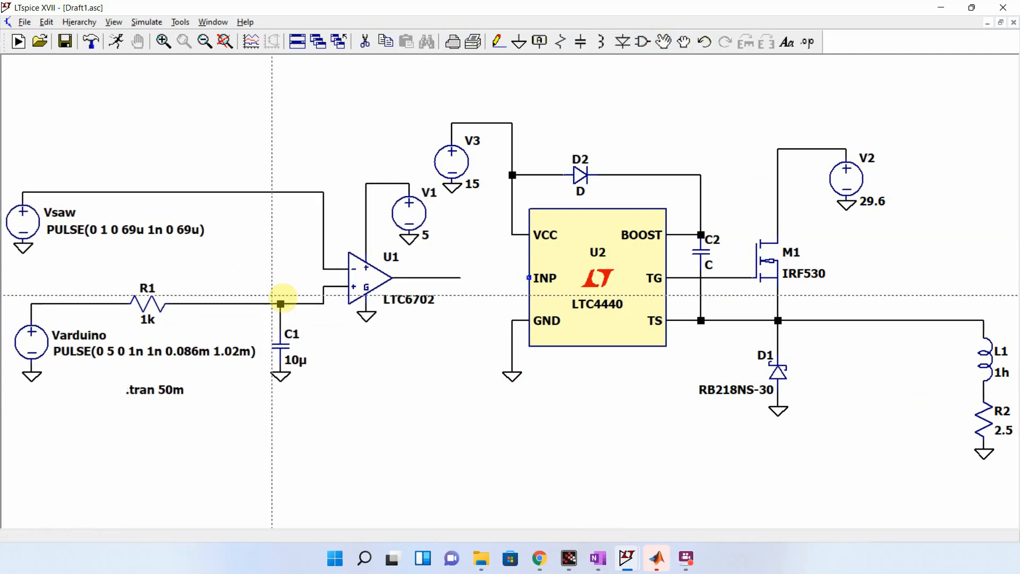
pyautogui.click(452, 278)
pyautogui.click(528, 281)
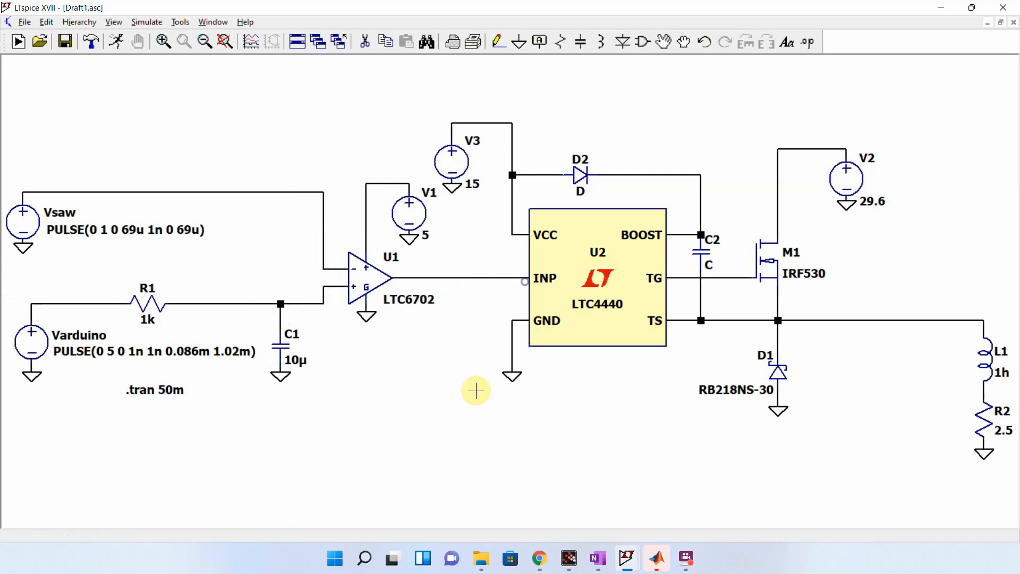
pyautogui.press('Escape')
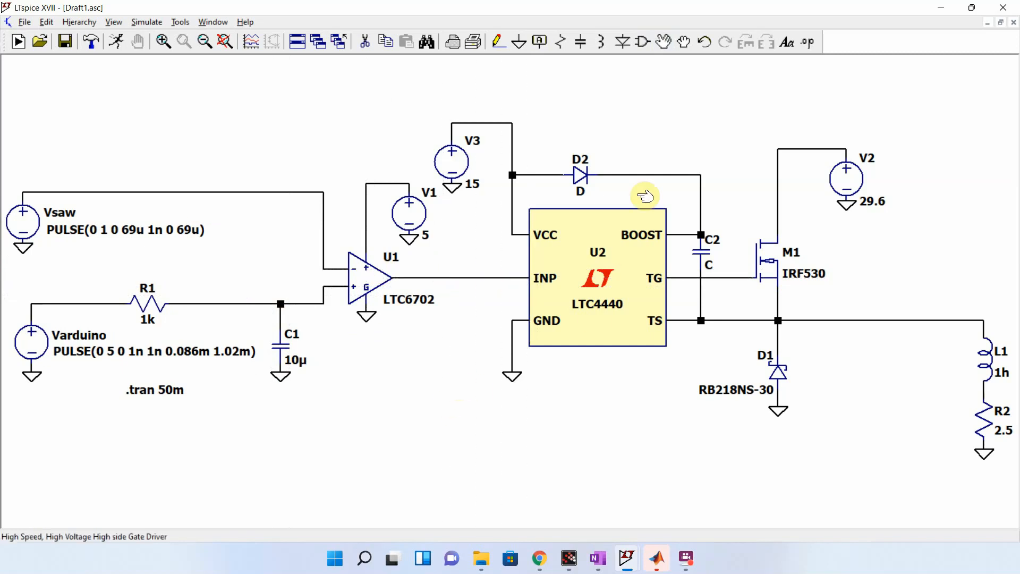
# Assign the 1N4148 OnSemi silicon model to bootstrap diode D2.
pyautogui.rightClick(588, 177)
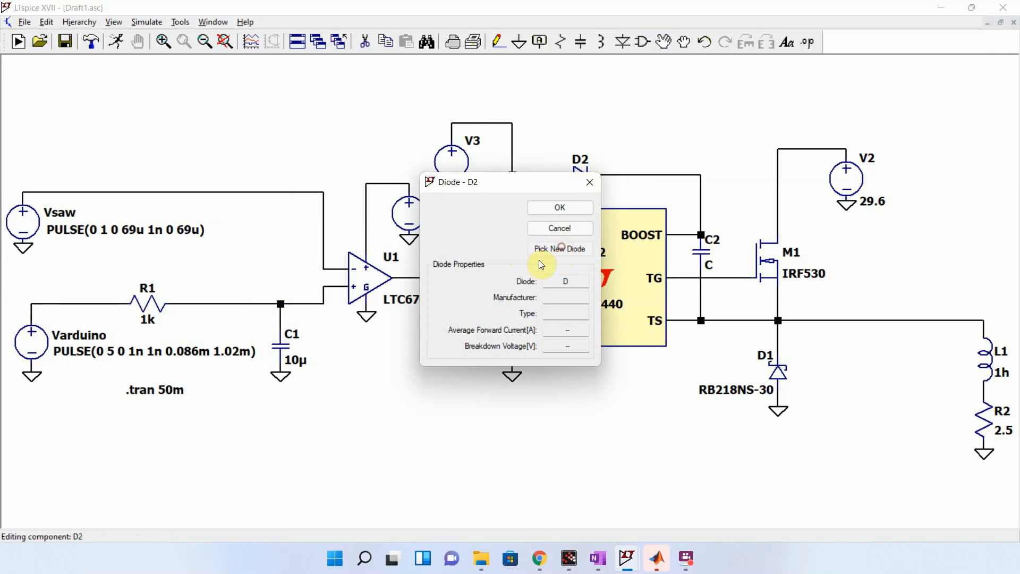
pyautogui.click(560, 248)
pyautogui.click(372, 248)
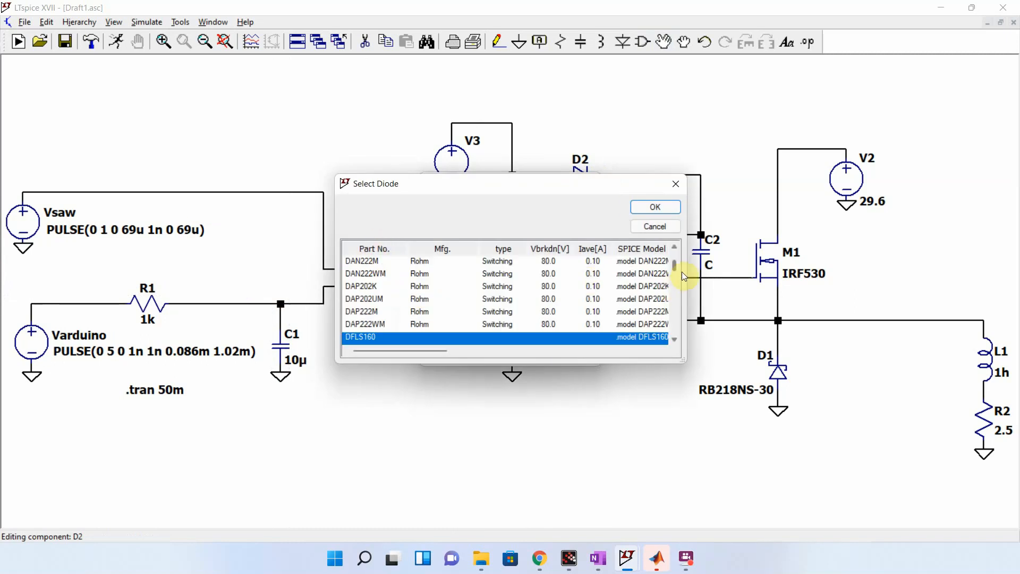
pyautogui.moveTo(674, 267); pyautogui.dragTo(675, 249)
pyautogui.click(354, 274)
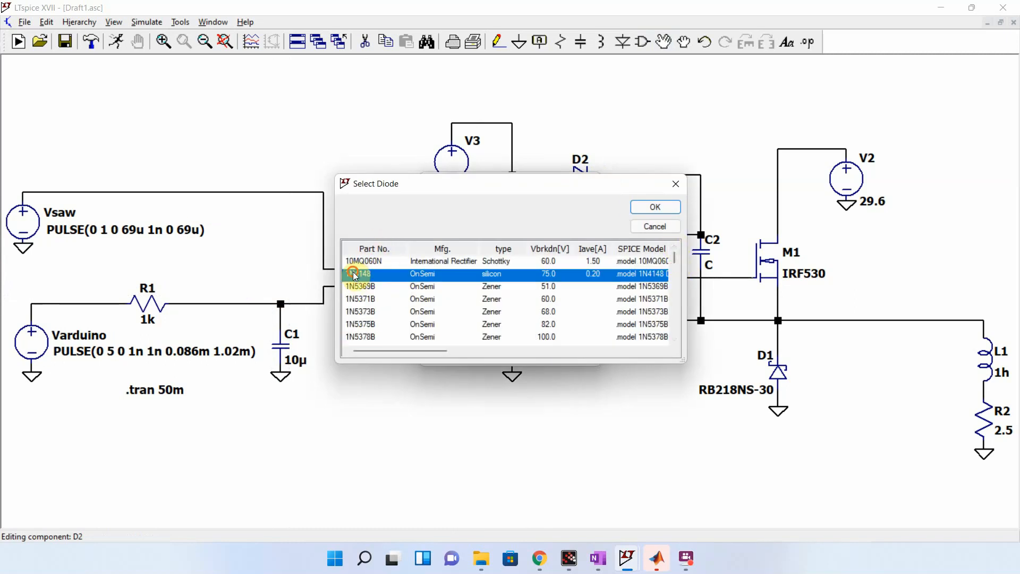
pyautogui.click(654, 208)
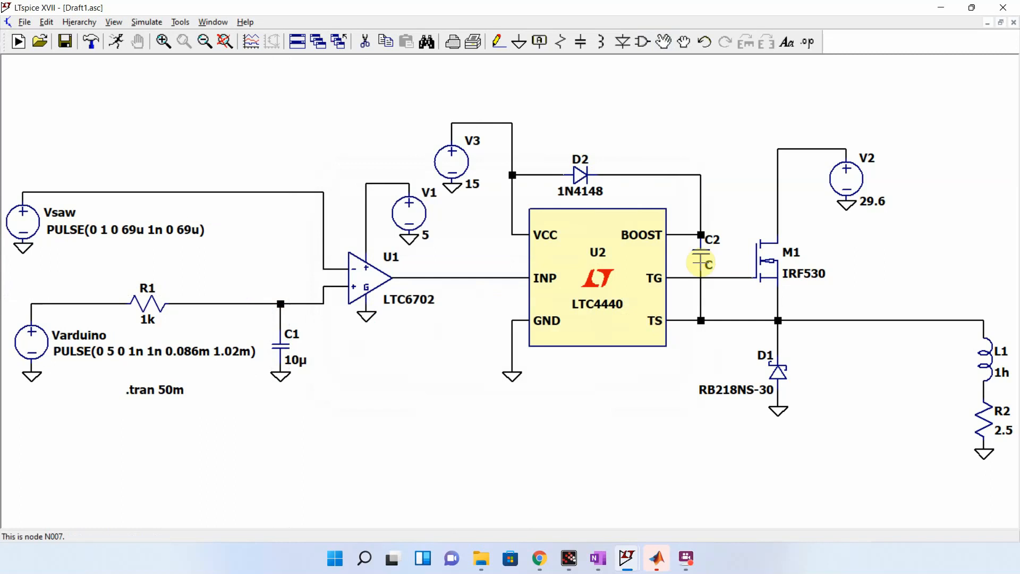
# Switch to Chrome and examine the LTC4440 datasheet's block diagram and application circuits for the boost capacitor value.
pyautogui.moveTo(635, 571)
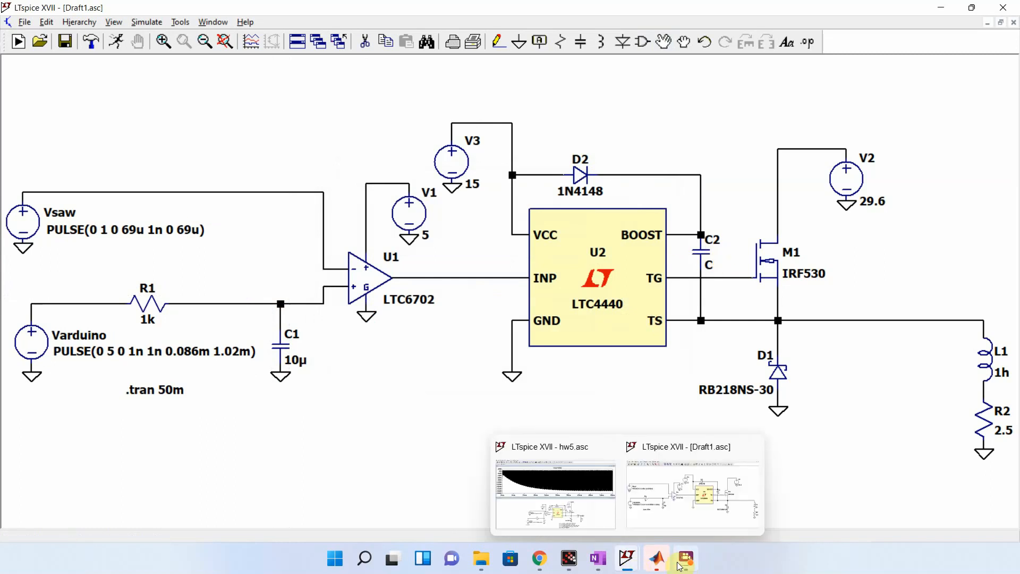
pyautogui.click(557, 447)
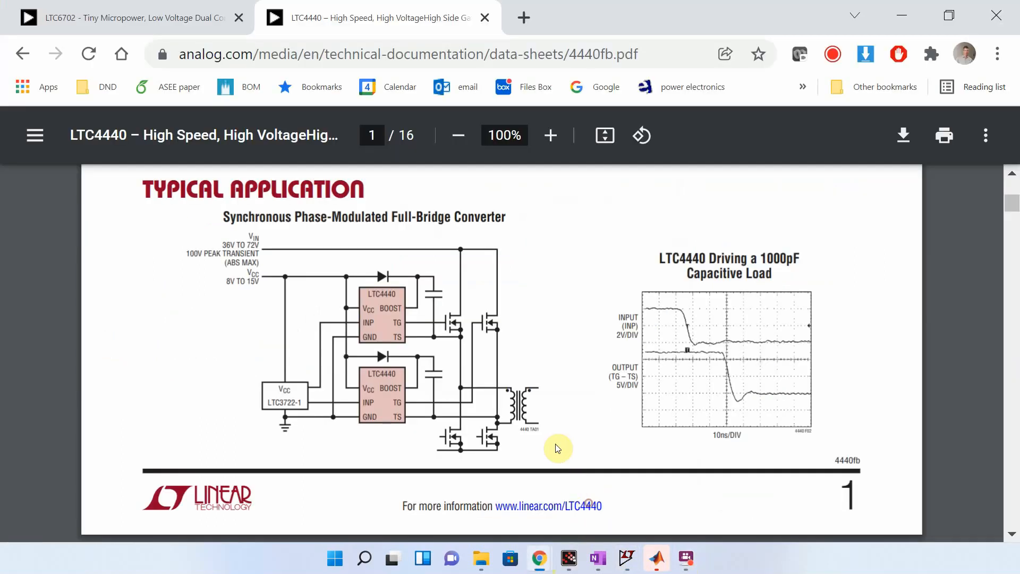
pyautogui.scroll(-10, 426, 368)
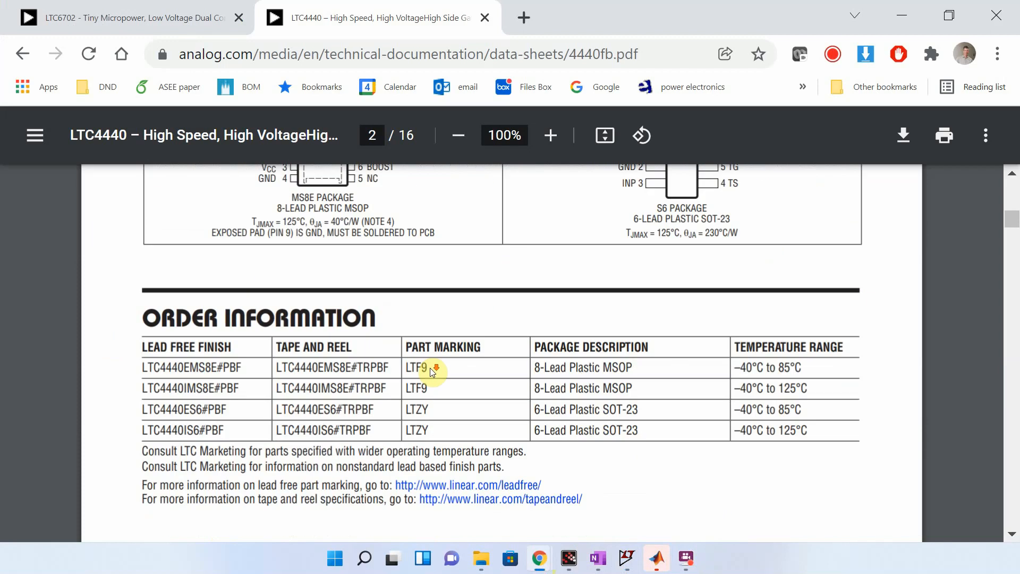
pyautogui.scroll(-15, 433, 371)
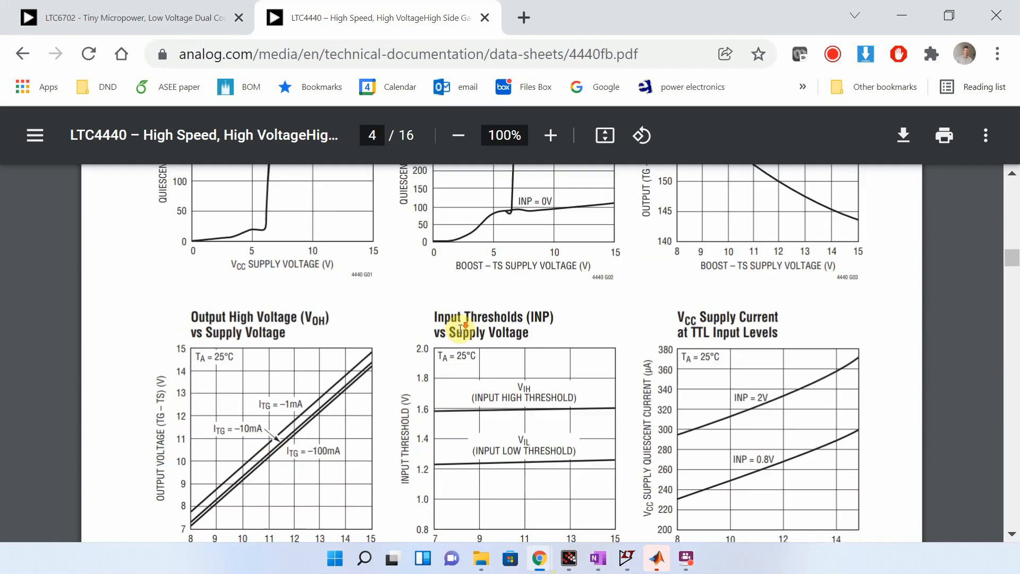
pyautogui.scroll(-20, 461, 326)
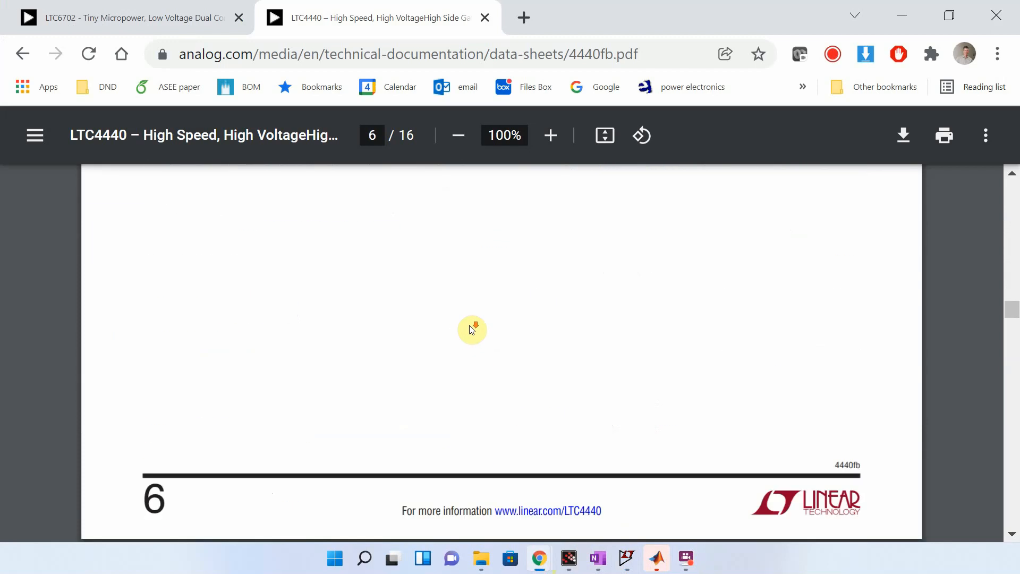
pyautogui.scroll(-10, 470, 327)
pyautogui.scroll(10, 472, 326)
pyautogui.scroll(-7, 473, 328)
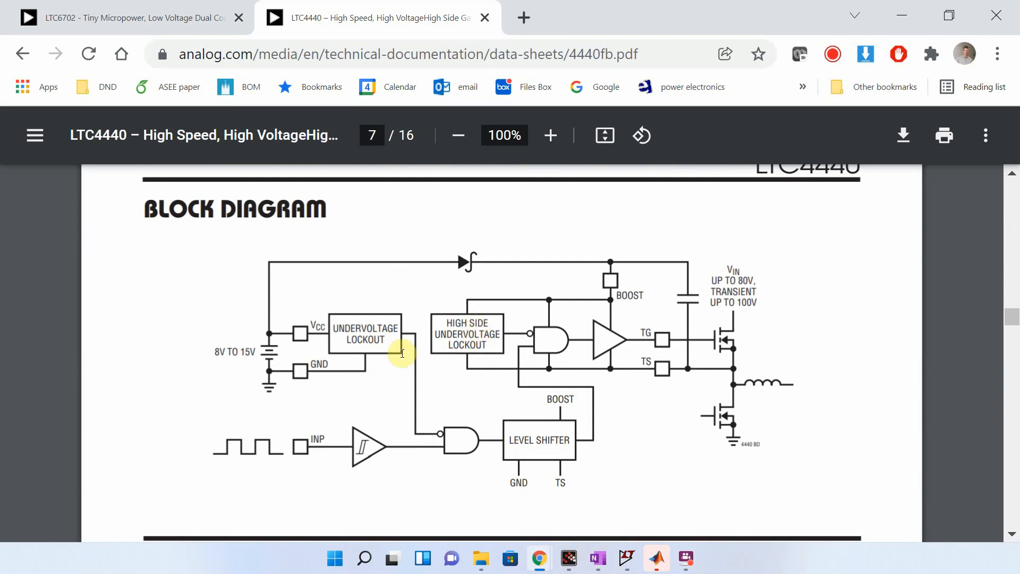
pyautogui.scroll(-15, 598, 349)
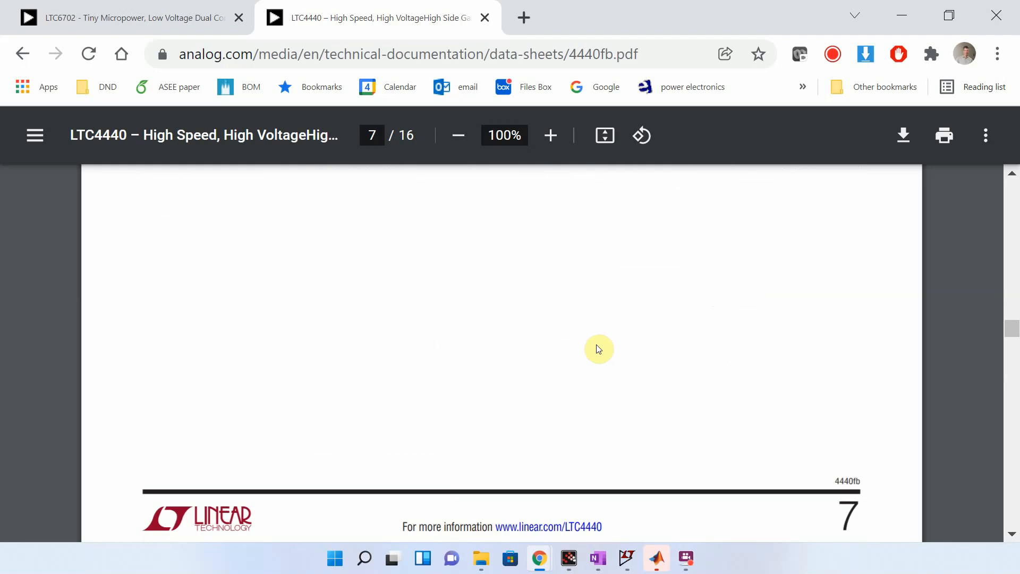
pyautogui.scroll(-10, 599, 349)
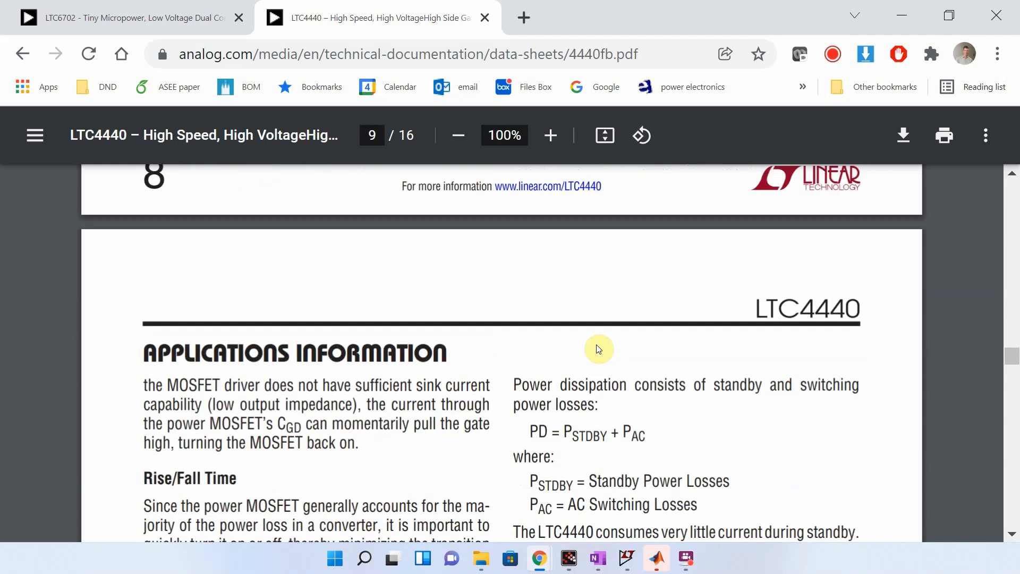
pyautogui.scroll(4, 599, 349)
pyautogui.scroll(-2, 598, 349)
pyautogui.scroll(-20, 599, 348)
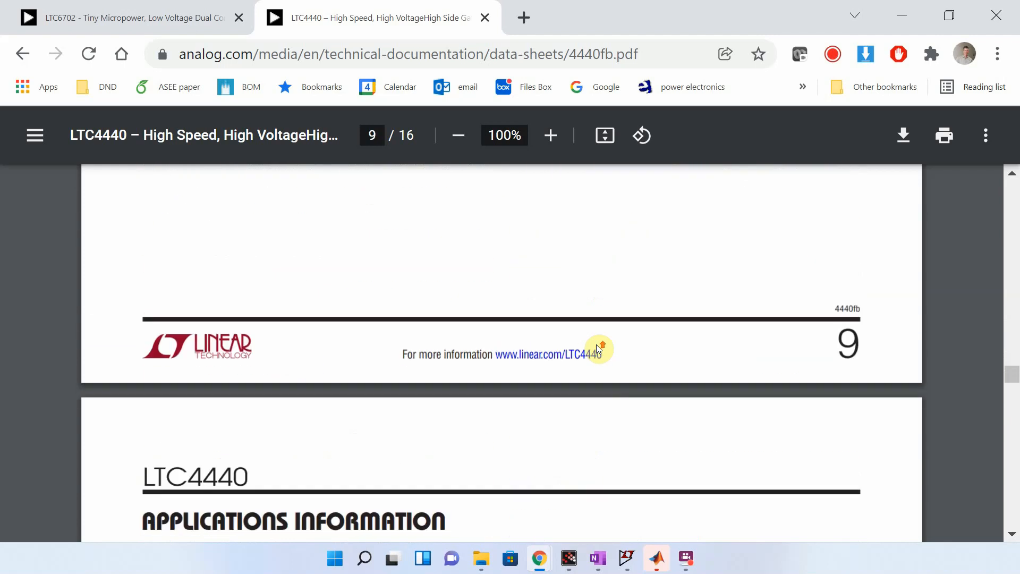
pyautogui.scroll(-12, 598, 348)
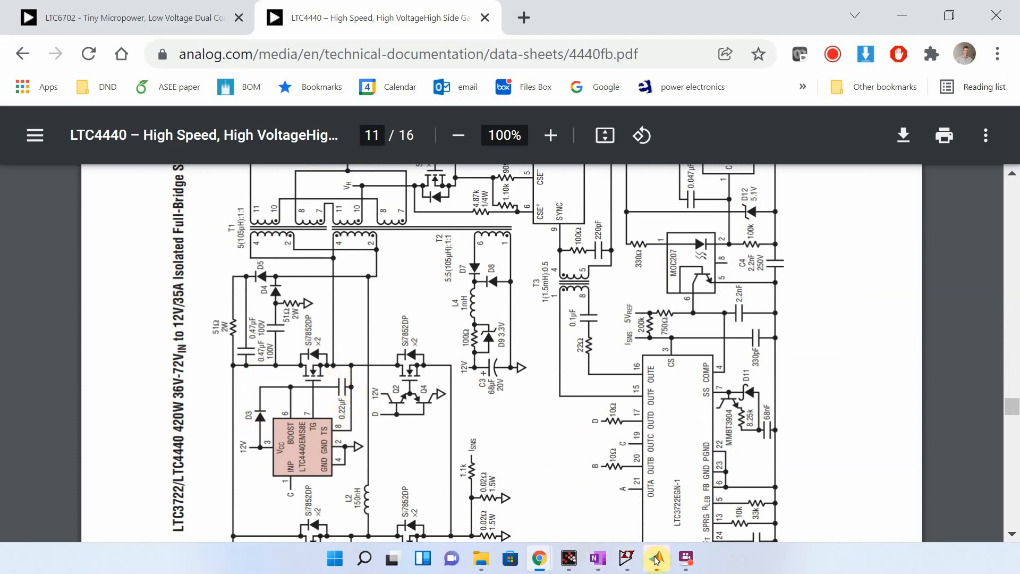
# Switch back to LTspice and set bootstrap capacitor C2 to .22µ.
pyautogui.moveTo(630, 567)
pyautogui.click(688, 499)
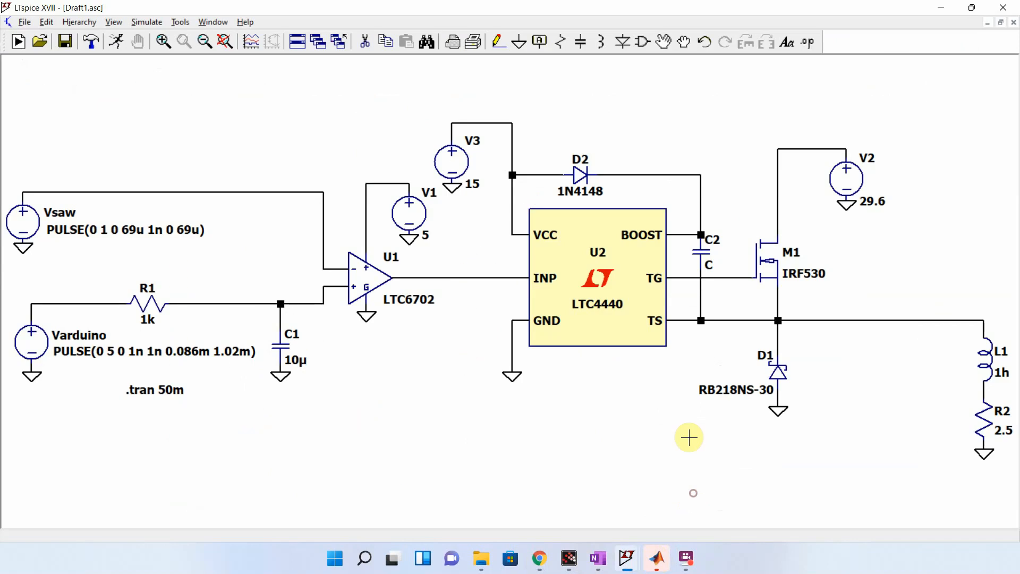
pyautogui.rightClick(701, 254)
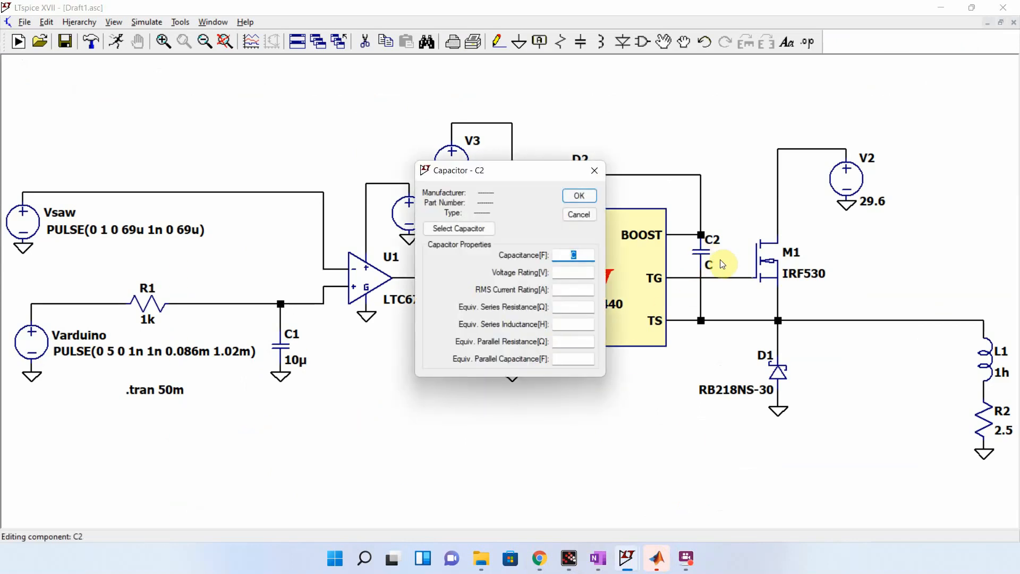
pyautogui.press('Return')
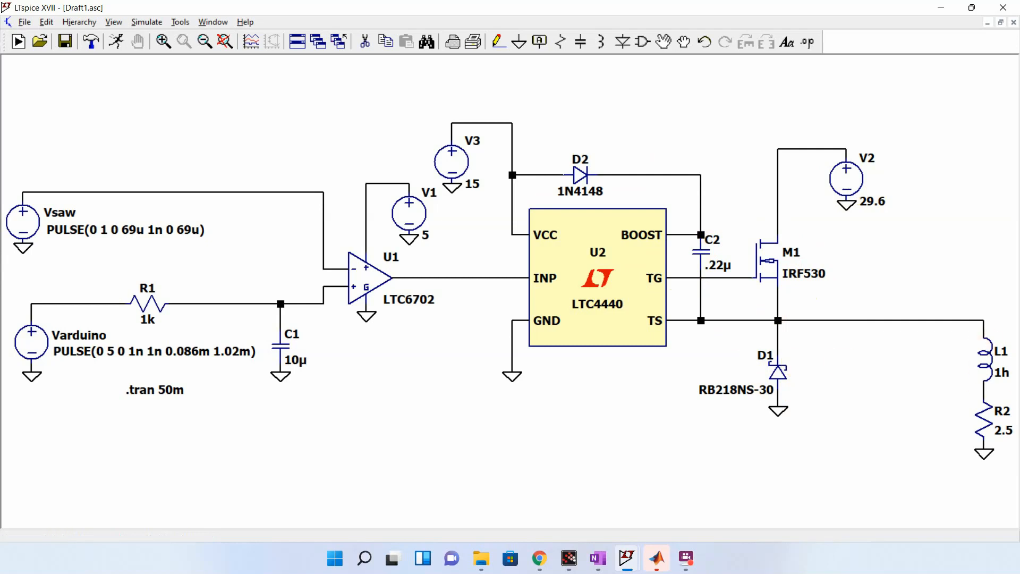
# Set load inductor L1's inductance to 1m.
pyautogui.moveTo(924, 430); pyautogui.dragTo(847, 421)
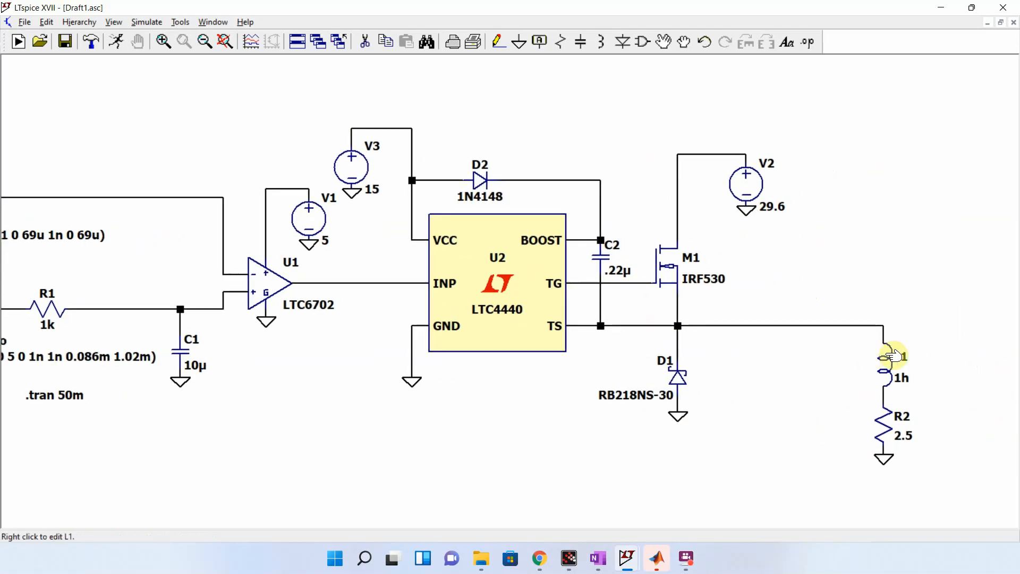
pyautogui.rightClick(894, 369)
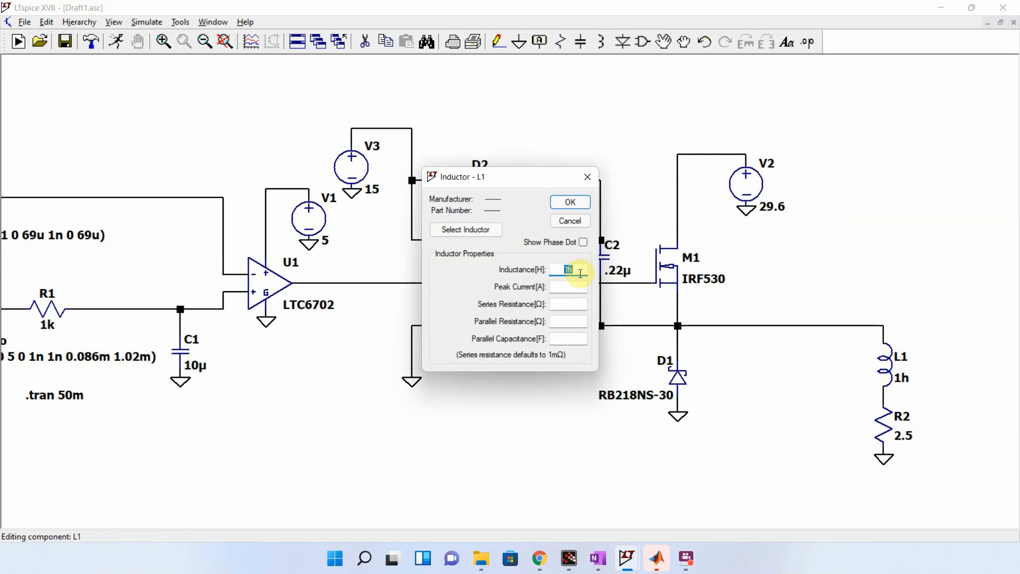
pyautogui.press('BackSpace')
pyautogui.write('m')
pyautogui.press('Return')
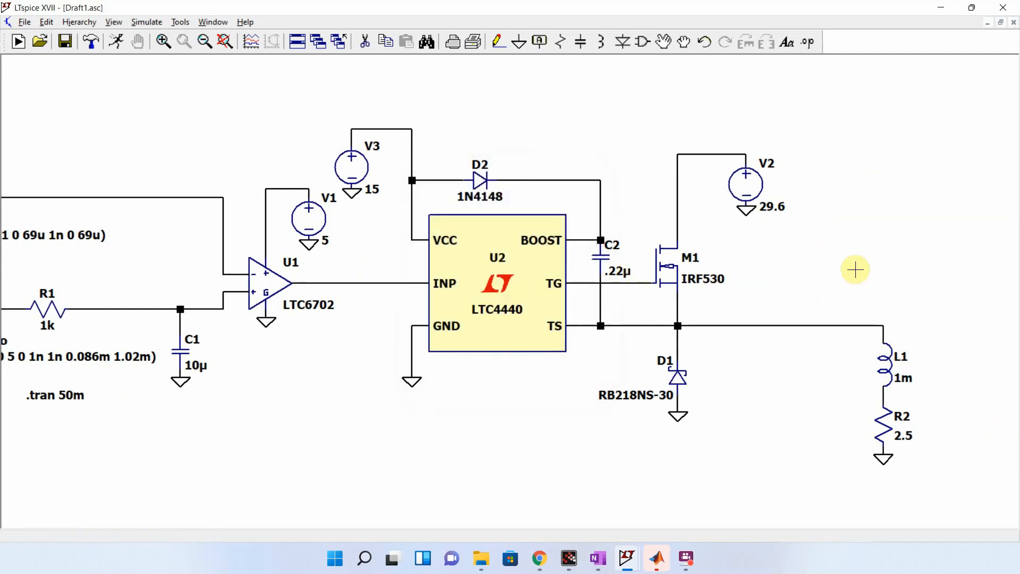
# Add an output-type net label named out and wire it to the node between L1 and R2.
pyautogui.click(540, 42)
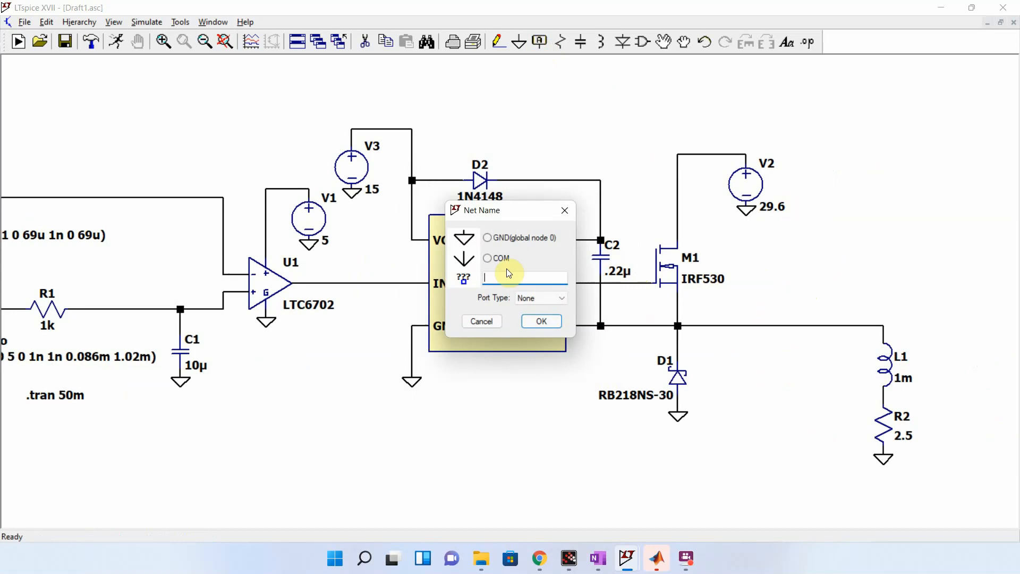
pyautogui.click(543, 299)
pyautogui.click(544, 325)
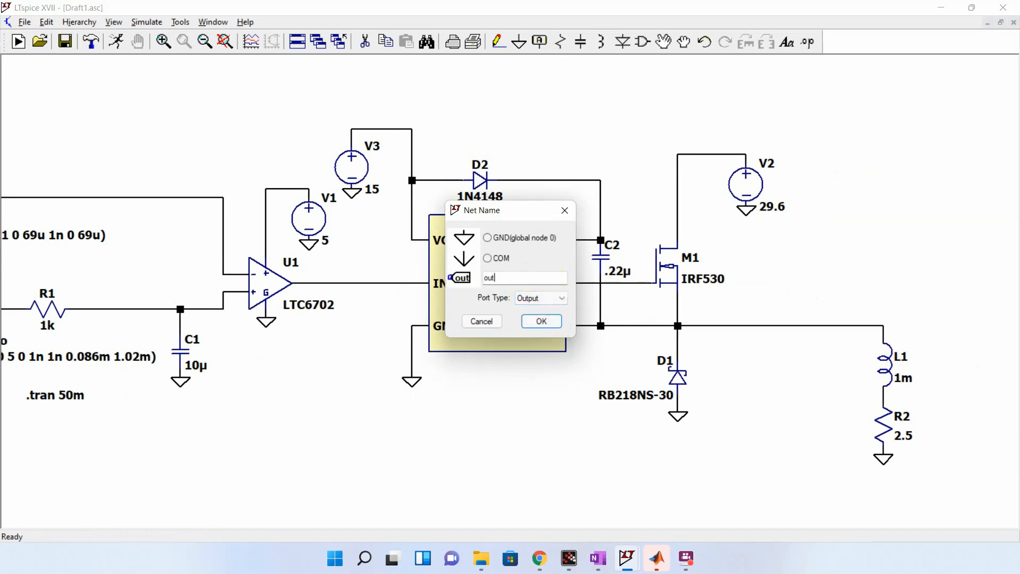
pyautogui.press('Return')
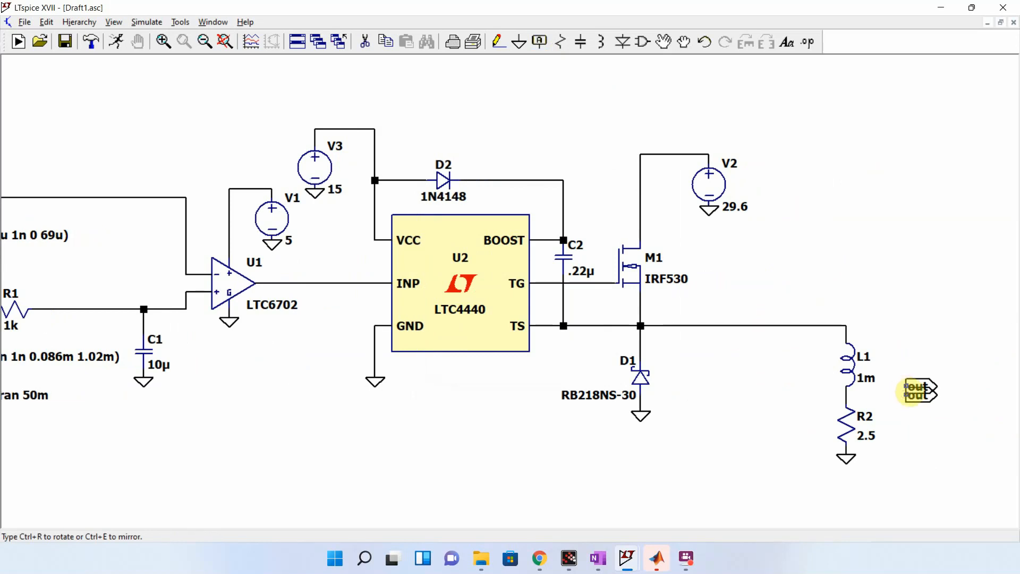
pyautogui.press('Escape')
pyautogui.press('F3')
pyautogui.click(906, 395)
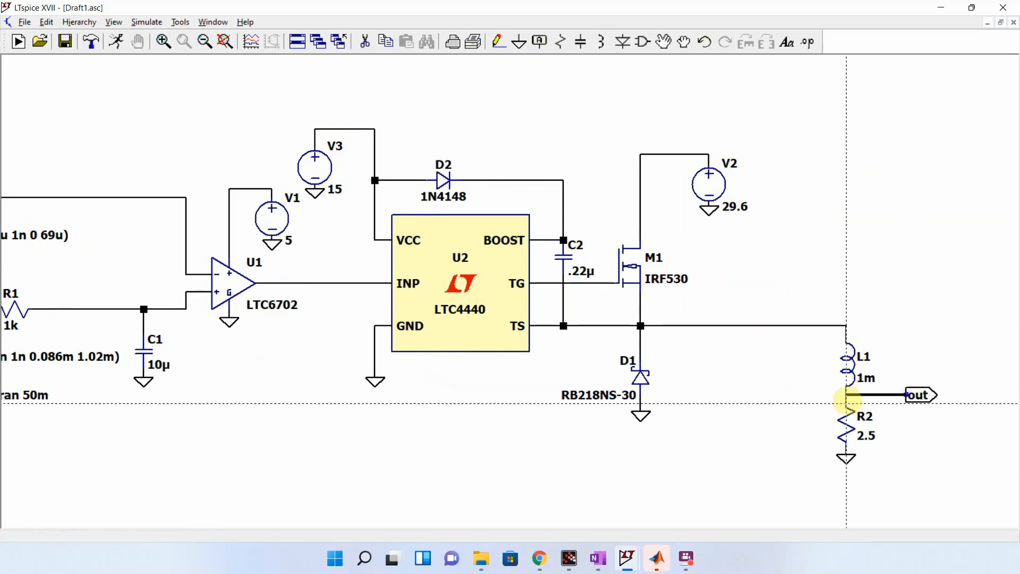
pyautogui.click(847, 397)
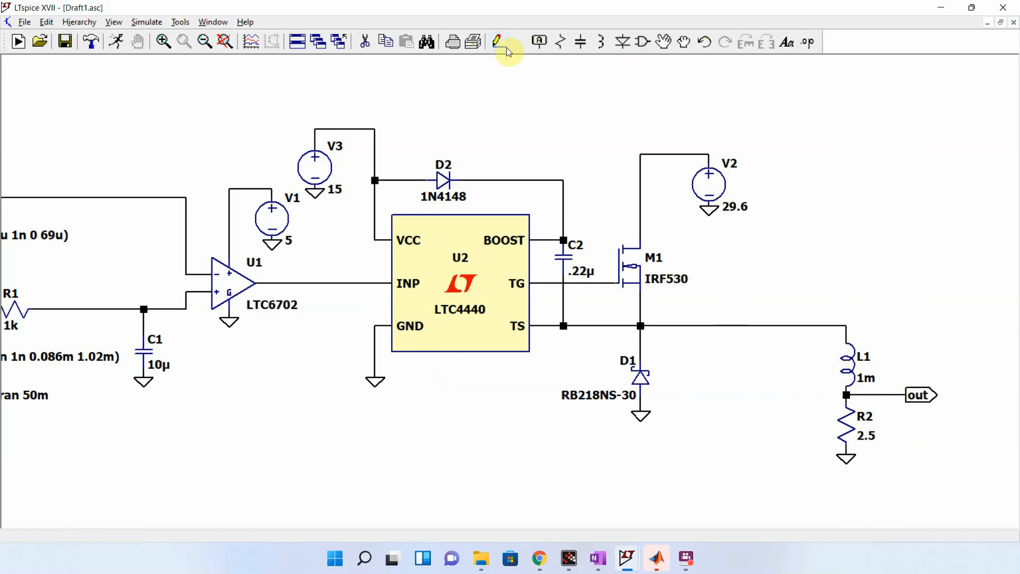
# Label the supply net between V2 and the drain of M1 as in.
pyautogui.click(537, 40)
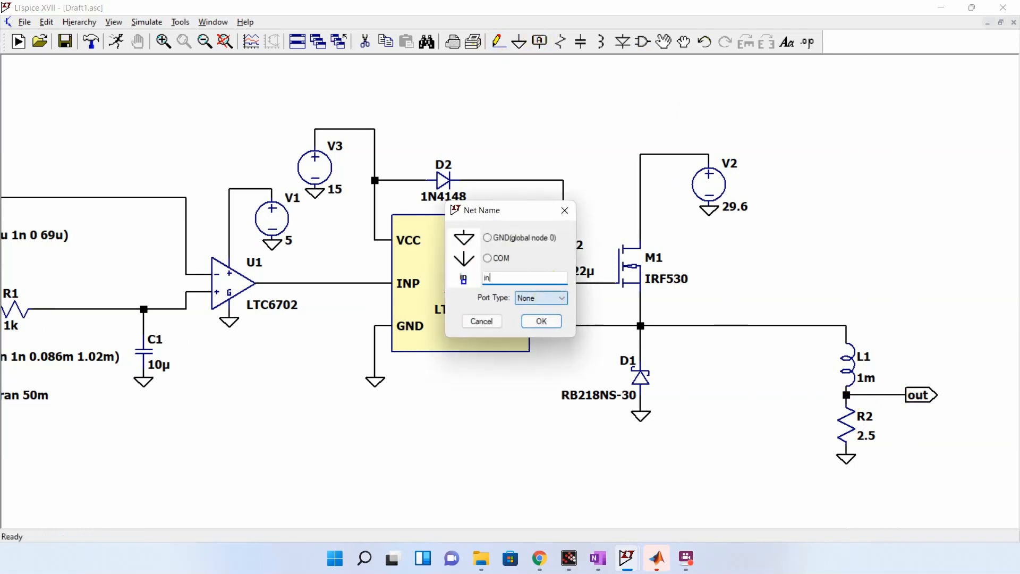
pyautogui.press('Return')
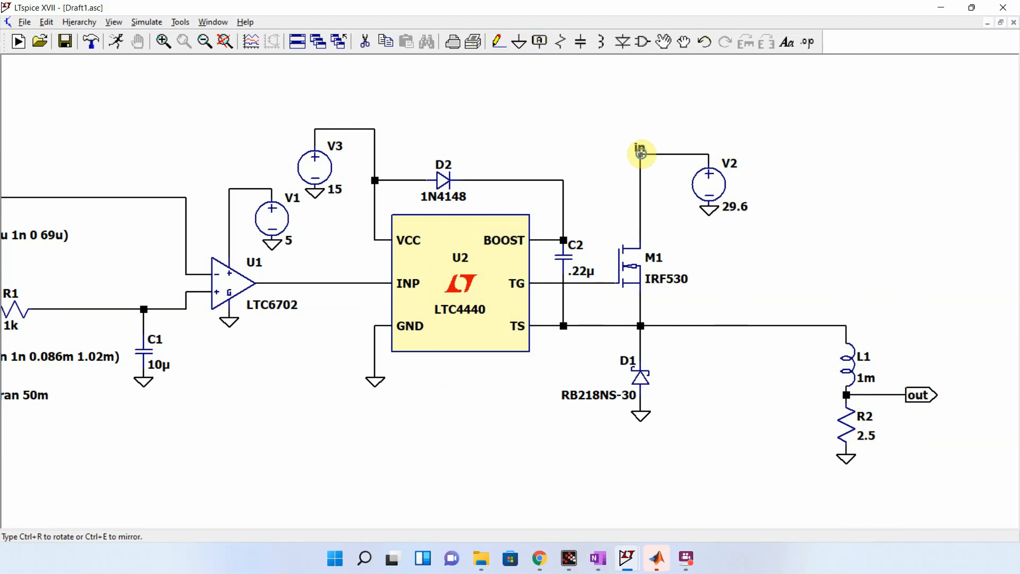
pyautogui.click(641, 153)
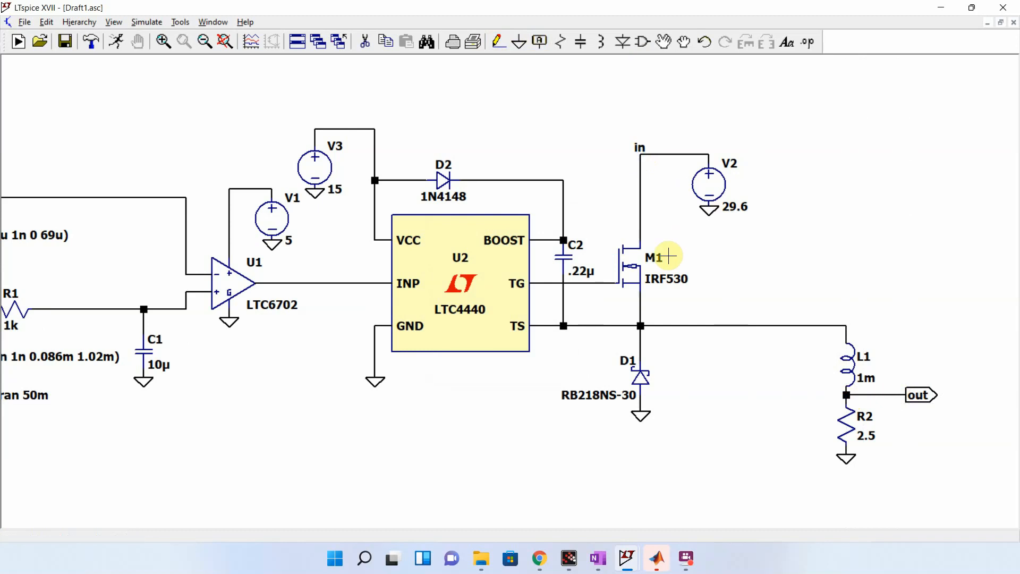
pyautogui.click(225, 42)
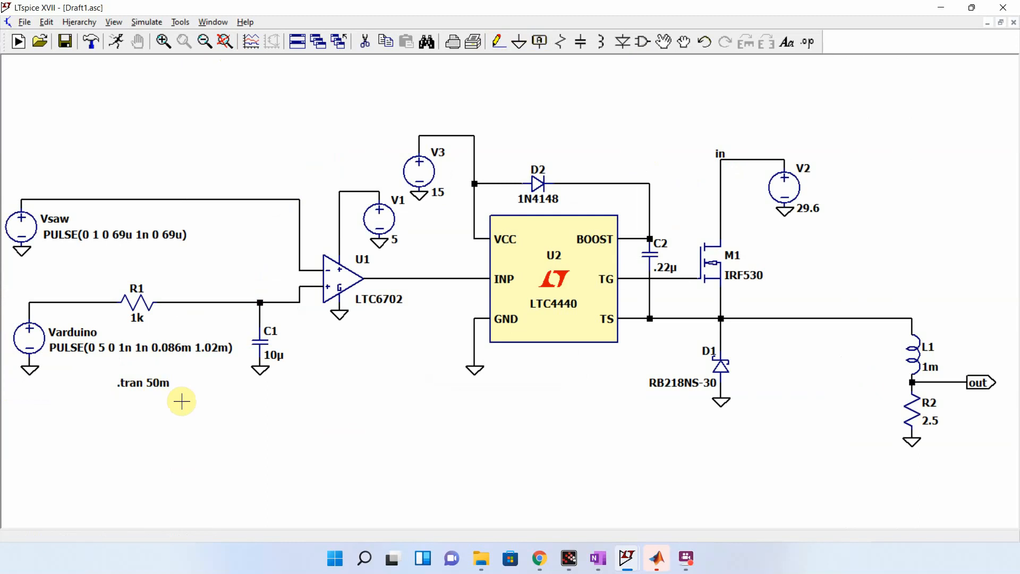
# Run the 50 ms transient simulation and plot the filtered voltage on C1 together with the Vsaw voltage.
pyautogui.click(122, 48)
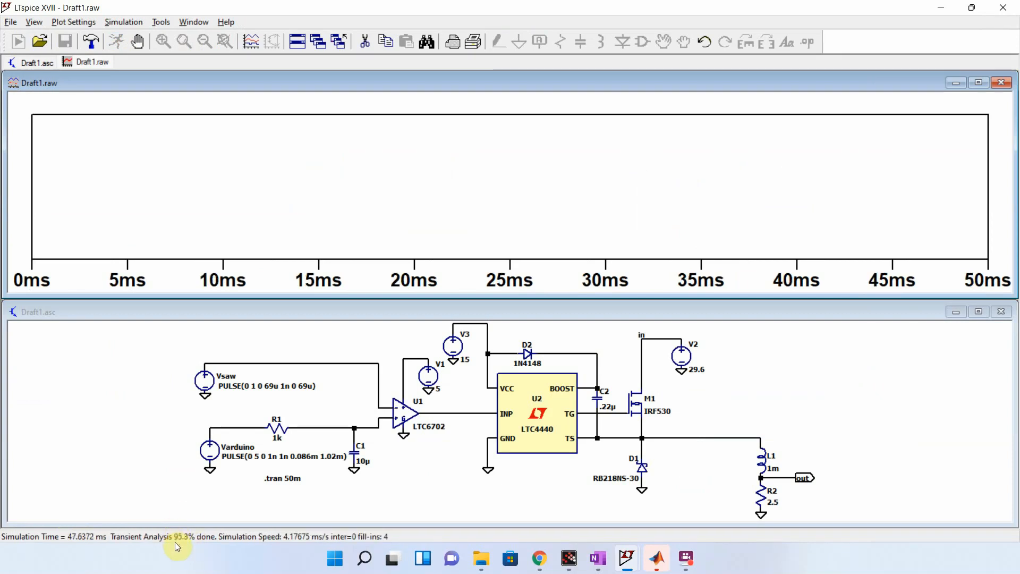
pyautogui.click(470, 475)
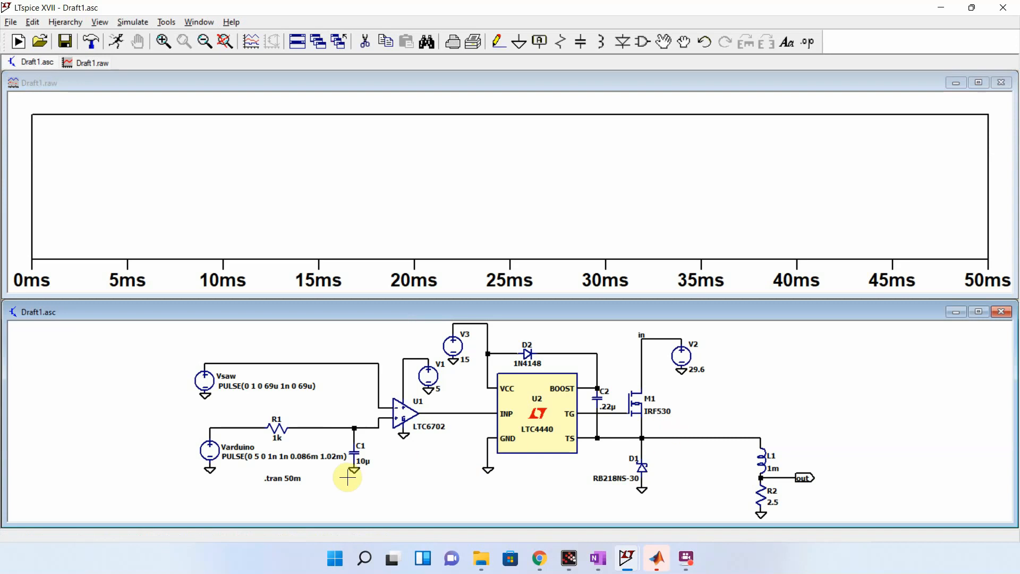
pyautogui.click(352, 425)
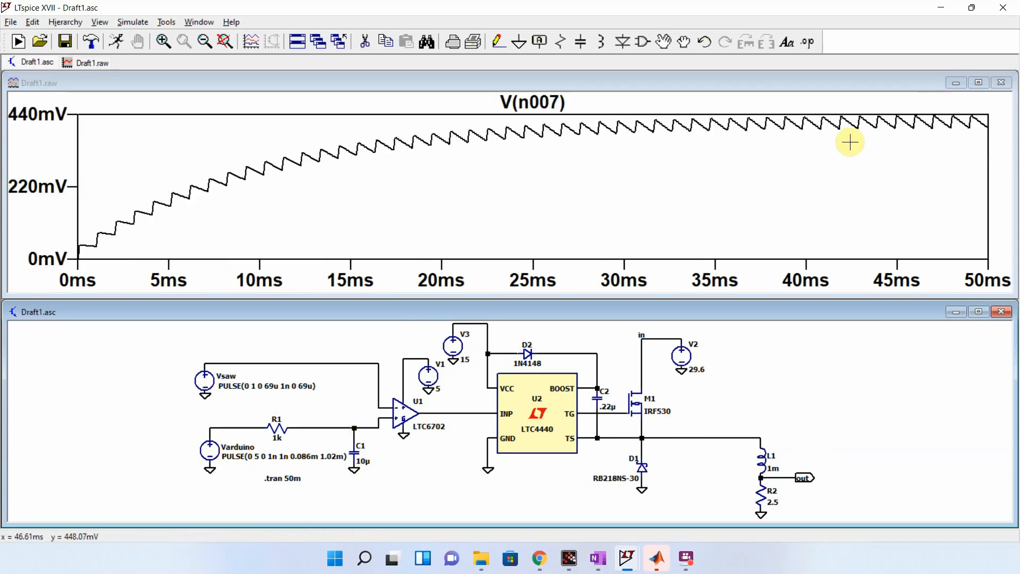
pyautogui.click(371, 363)
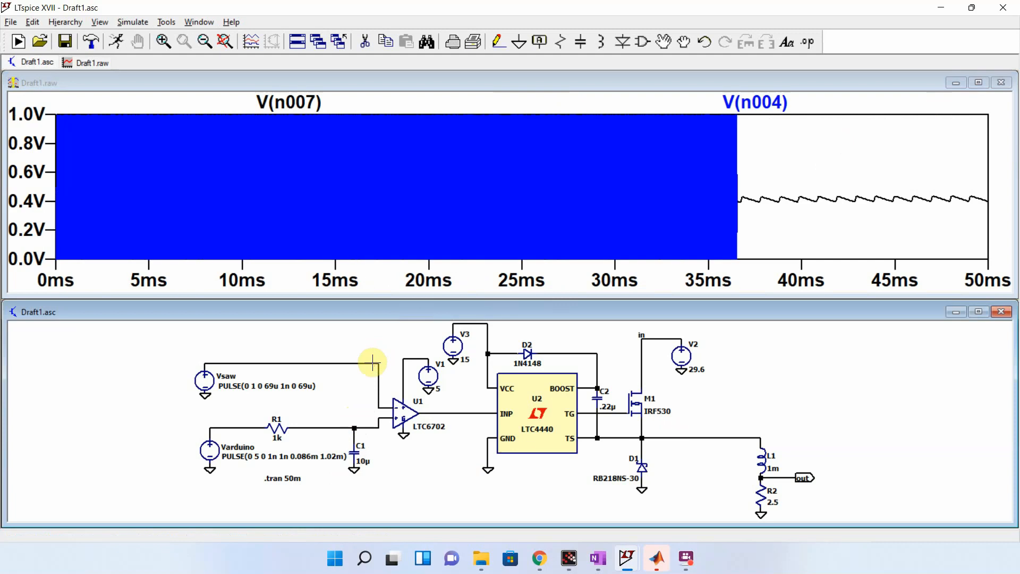
# Plot only the LTC6702 output voltage and show it between about 44.4 ms and 48.3 ms.
pyautogui.click(467, 412)
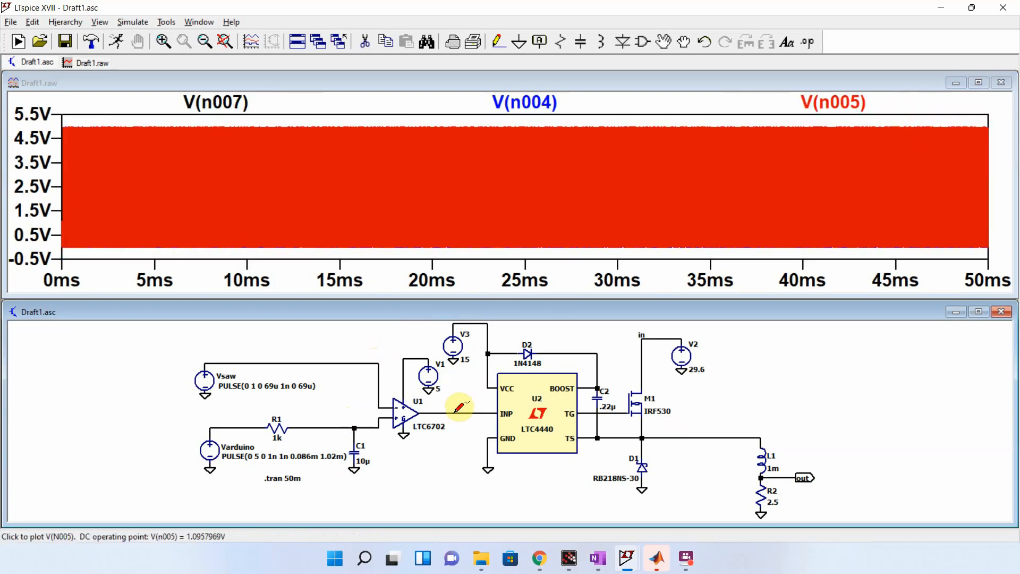
pyautogui.click(458, 407)
pyautogui.click(899, 155)
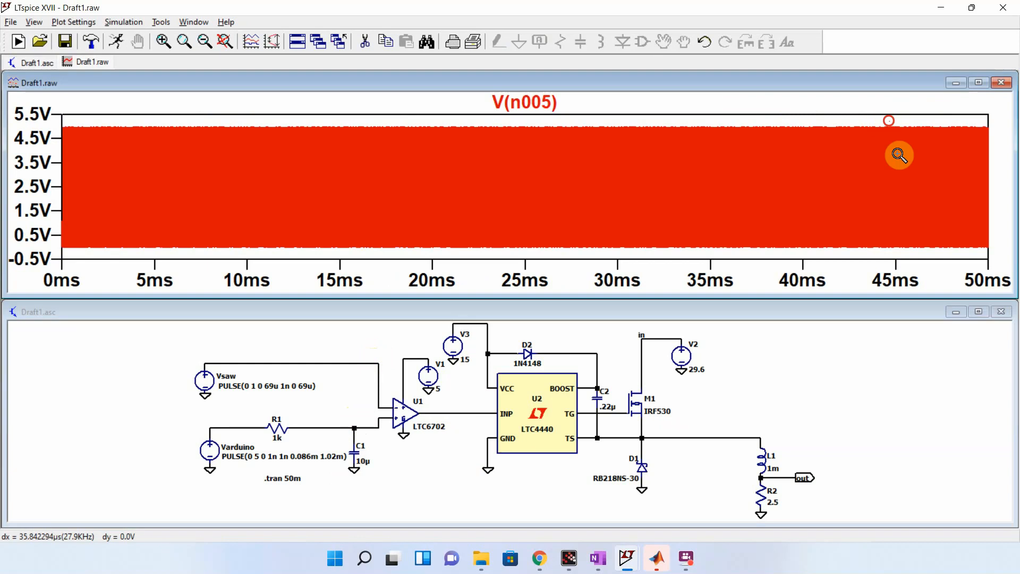
pyautogui.moveTo(899, 154); pyautogui.dragTo(953, 262)
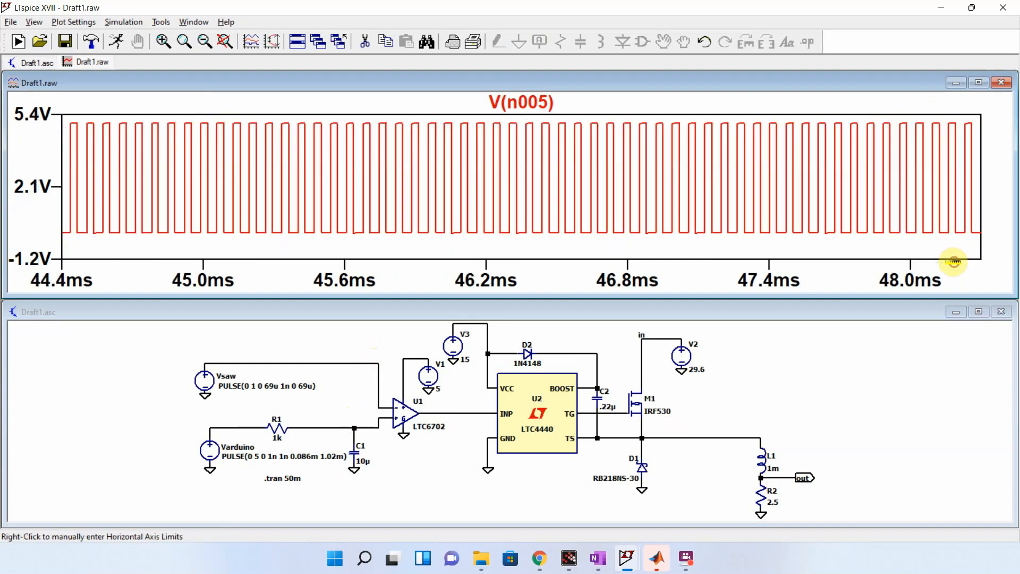
# Plot M1's gate voltage at TG and its source voltage at TS.
pyautogui.click(616, 375)
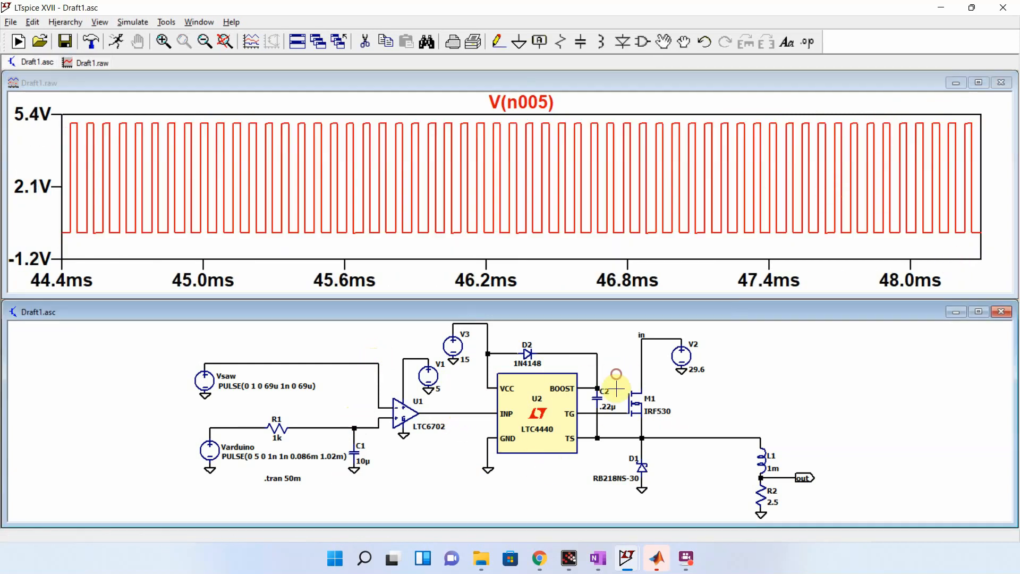
pyautogui.click(622, 407)
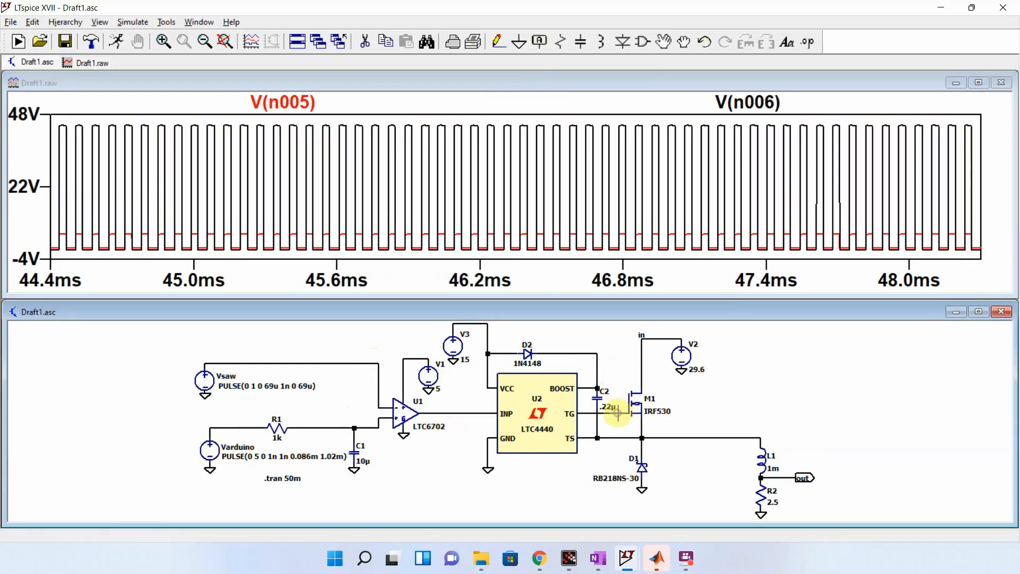
pyautogui.click(641, 438)
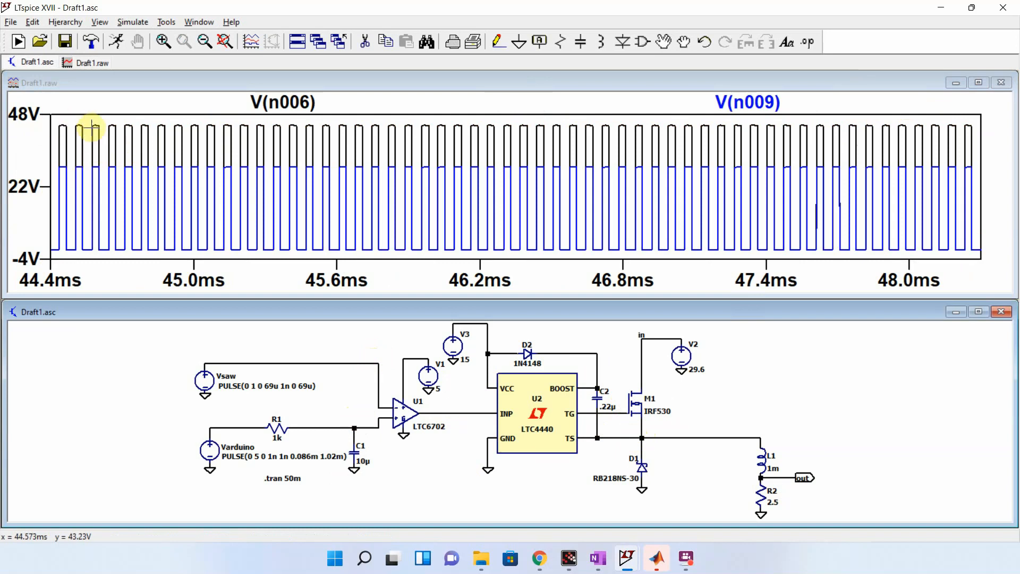
# Plot the differential gate-to-source voltage V(N006,N009) of M1 and delete the V(n009) and V(n006) traces.
pyautogui.moveTo(742, 383); pyautogui.dragTo(738, 387)
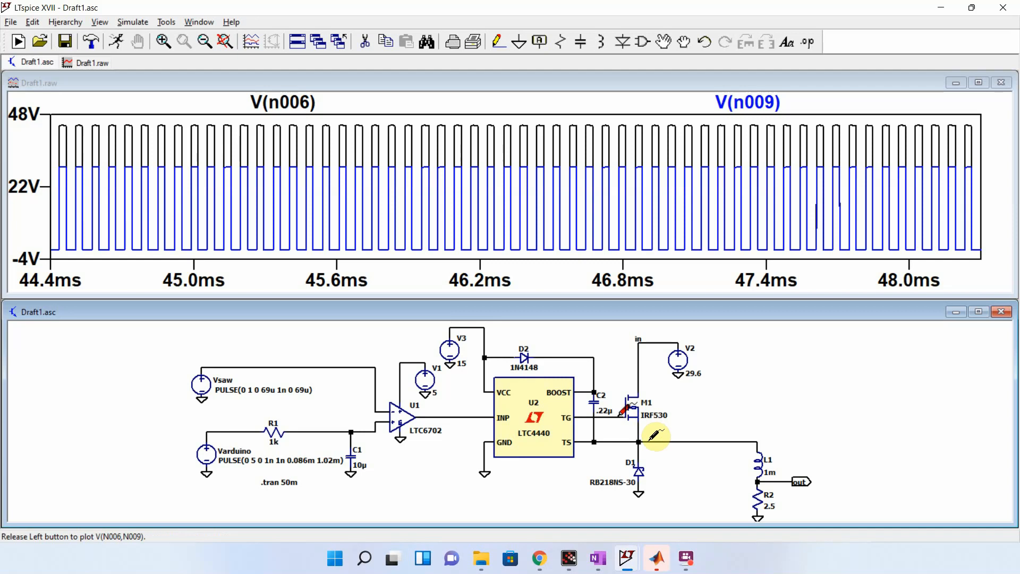
pyautogui.moveTo(651, 440); pyautogui.dragTo(652, 439)
pyautogui.rightClick(524, 102)
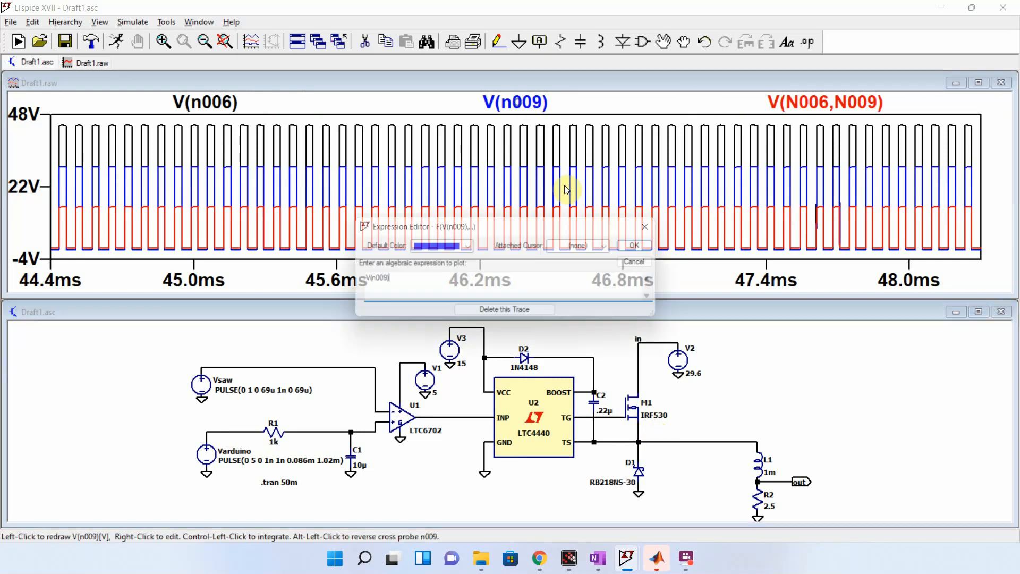
pyautogui.click(514, 315)
pyautogui.rightClick(277, 102)
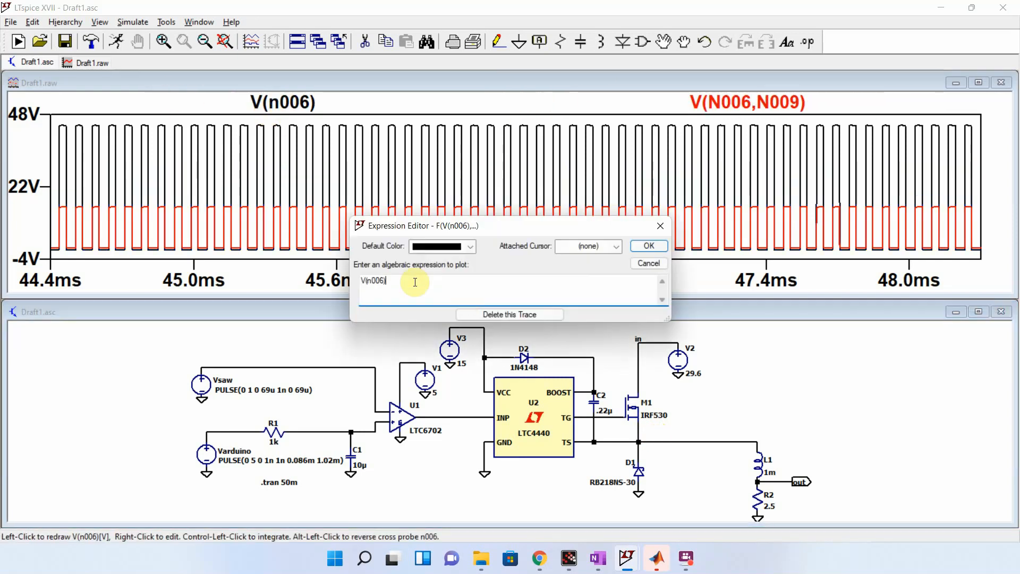
pyautogui.click(492, 315)
# Show the gate-to-source voltage pulses between about 48.6 ms and 49.9 ms.
pyautogui.click(210, 185)
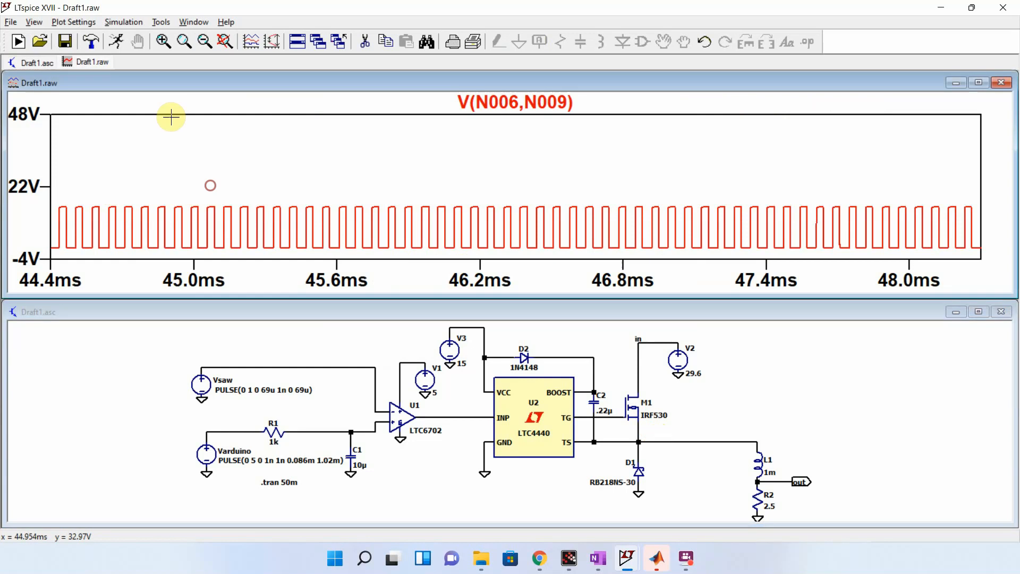
pyautogui.click(225, 40)
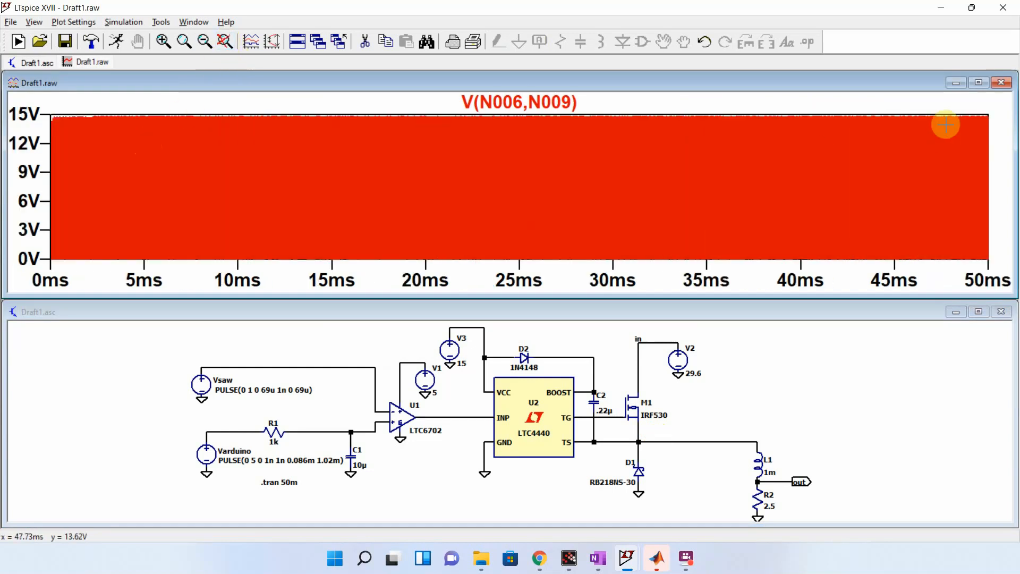
pyautogui.moveTo(962, 104); pyautogui.dragTo(985, 261)
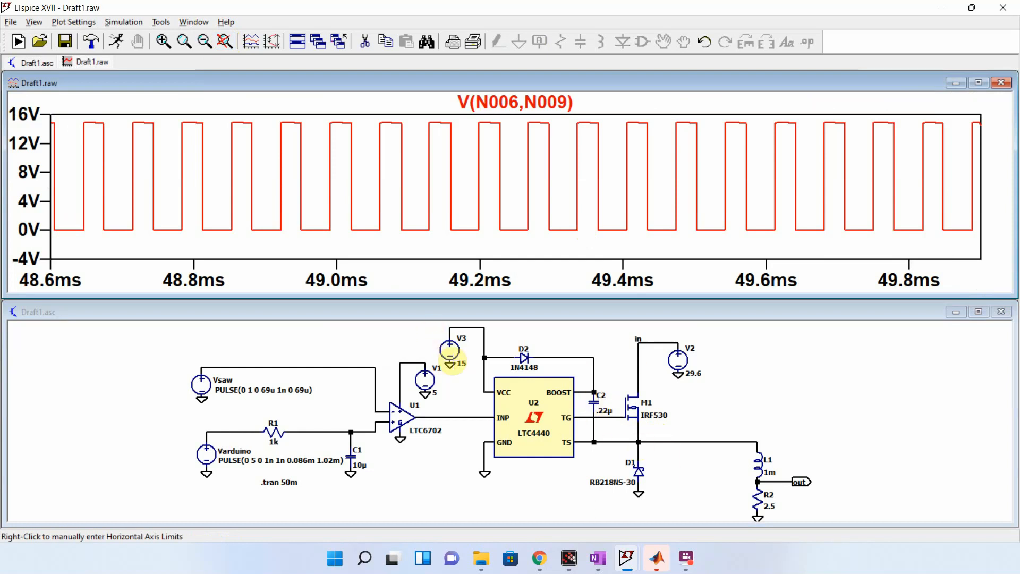
# Plot the switching node voltage at TS, followed by the voltage at the out label.
pyautogui.click(741, 442)
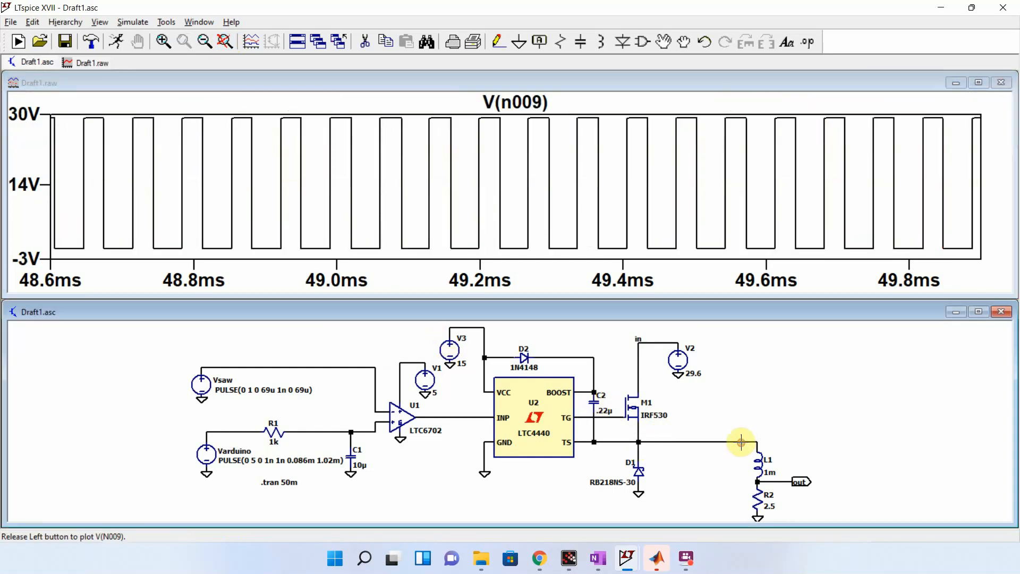
pyautogui.click(779, 483)
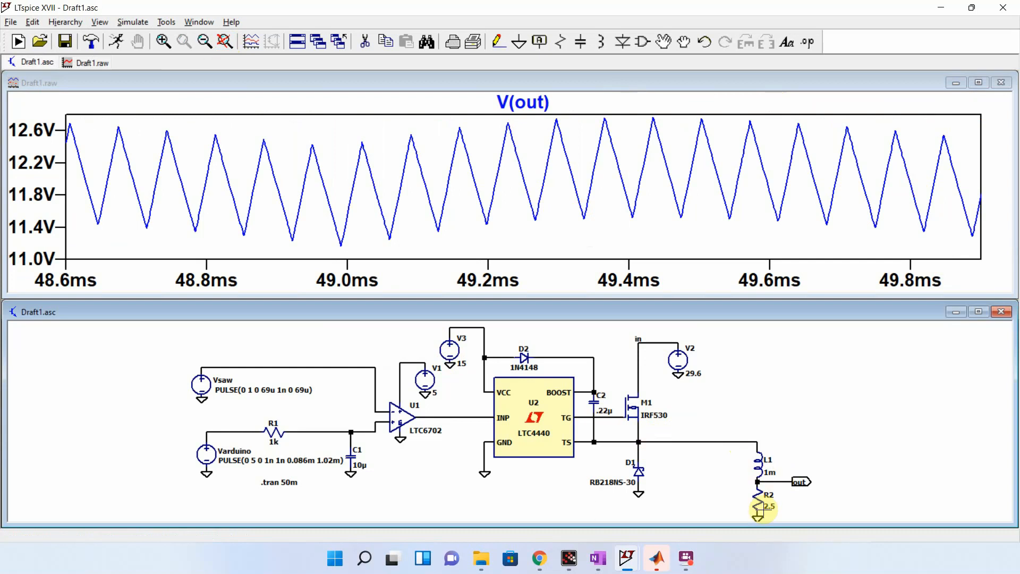
# Plot only the current through load resistor R2 and measure its ripple.
pyautogui.click(761, 498)
pyautogui.click(759, 498)
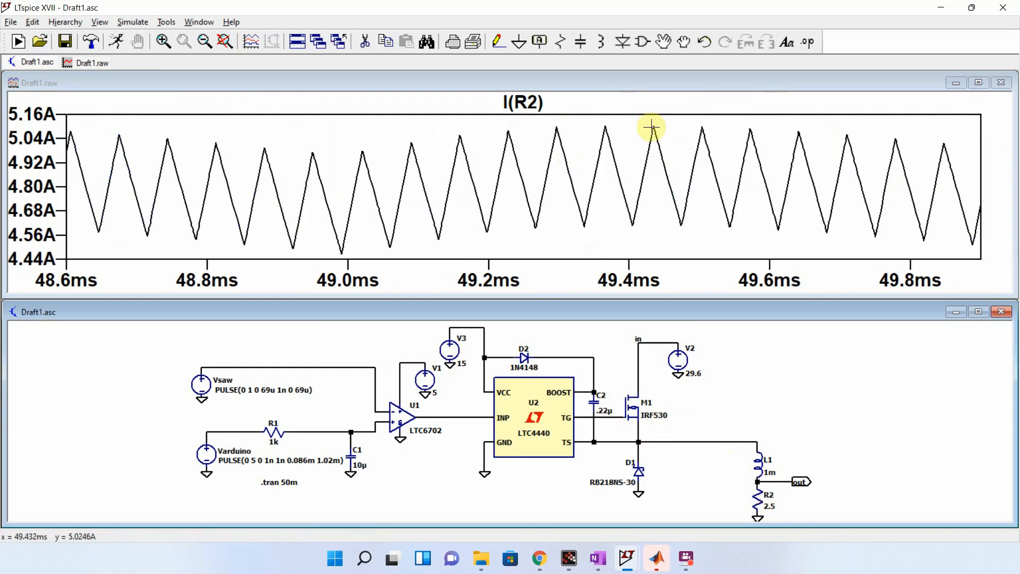
pyautogui.moveTo(636, 163); pyautogui.dragTo(741, 240)
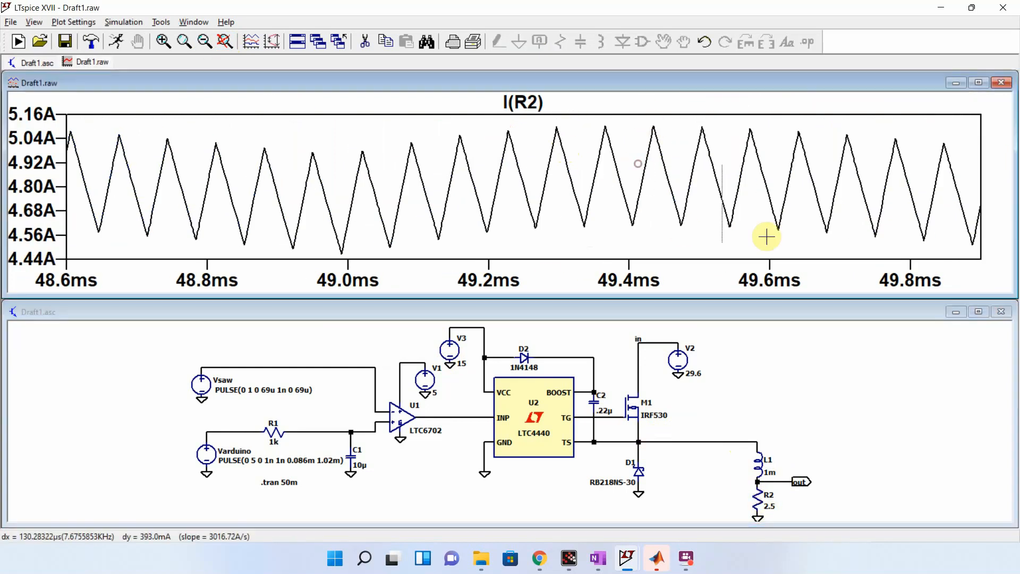
# Narrow the R2 current plot to a few ripple cycles between about 49.34 ms and 49.56 ms.
pyautogui.click(223, 42)
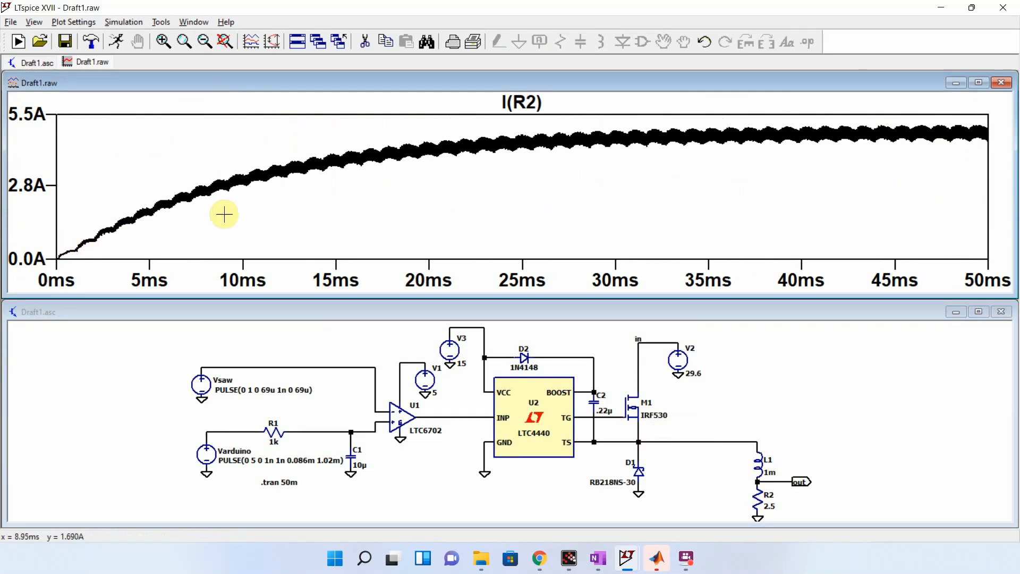
pyautogui.moveTo(980, 149); pyautogui.dragTo(956, 117)
pyautogui.moveTo(946, 220); pyautogui.dragTo(801, 114)
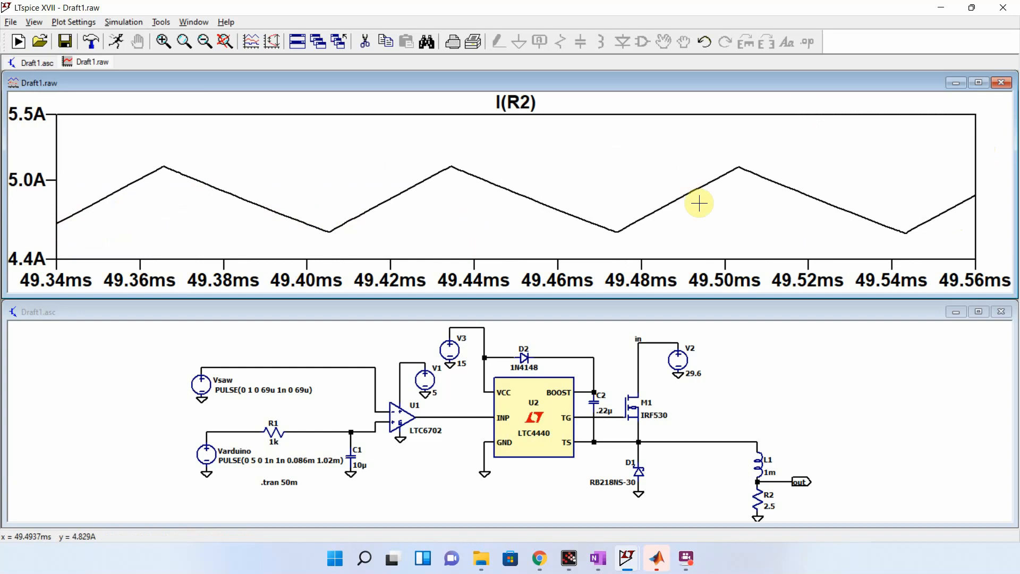
# Plot the power dissipated in load resistor R2 and read its average over the displayed interval.
pyautogui.keyDown('alt'); pyautogui.click(758, 506); pyautogui.keyUp('alt')
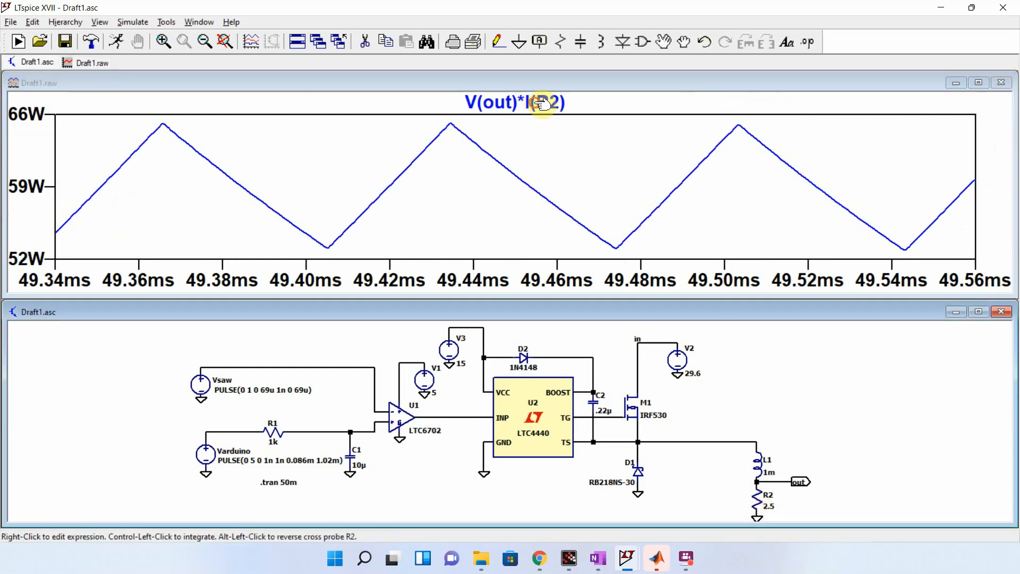
pyautogui.keyDown('ctrl'); pyautogui.click(542, 103); pyautogui.keyUp('ctrl')
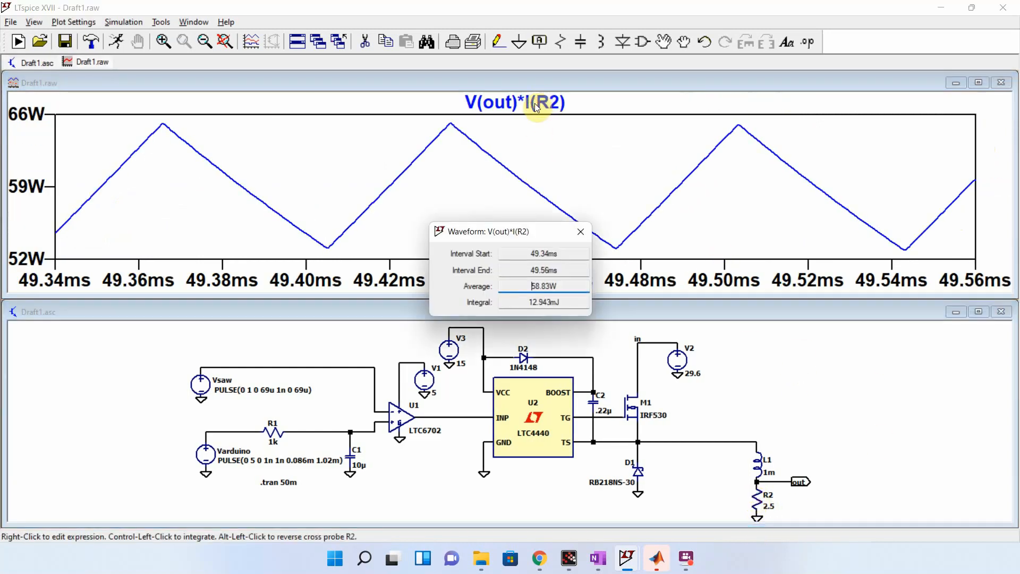
pyautogui.click(581, 231)
# Plot the power of source V2, followed by that of source V3, reading each average over the displayed interval.
pyautogui.keyDown('alt'); pyautogui.click(684, 378); pyautogui.keyUp('alt')
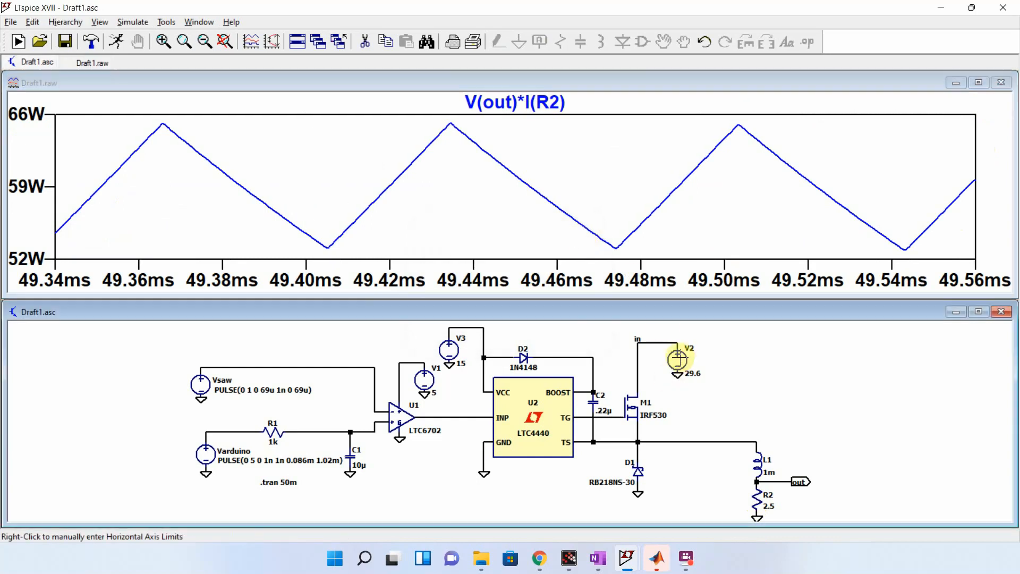
pyautogui.keyDown('ctrl'); pyautogui.click(547, 104); pyautogui.keyUp('ctrl')
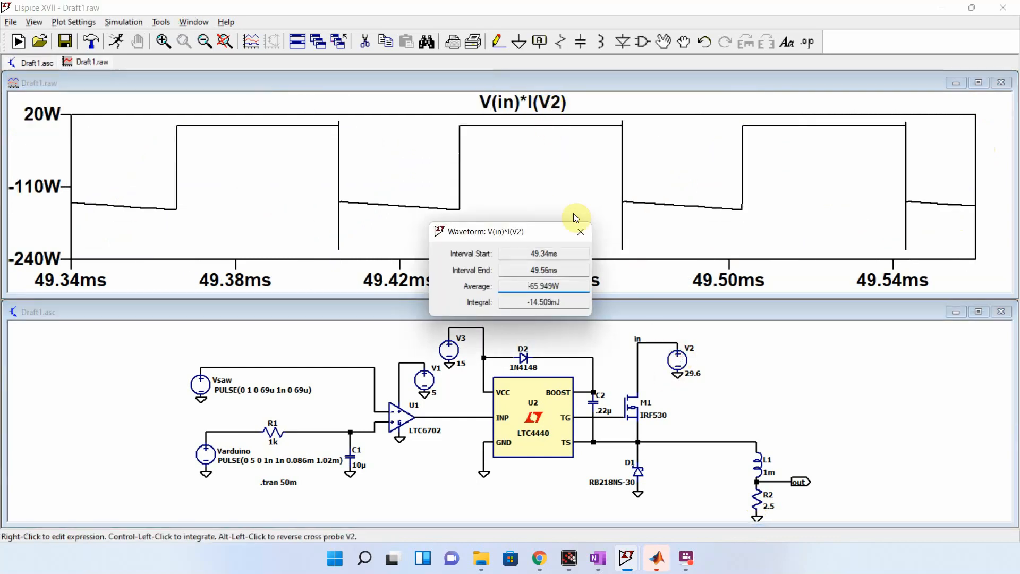
pyautogui.click(581, 232)
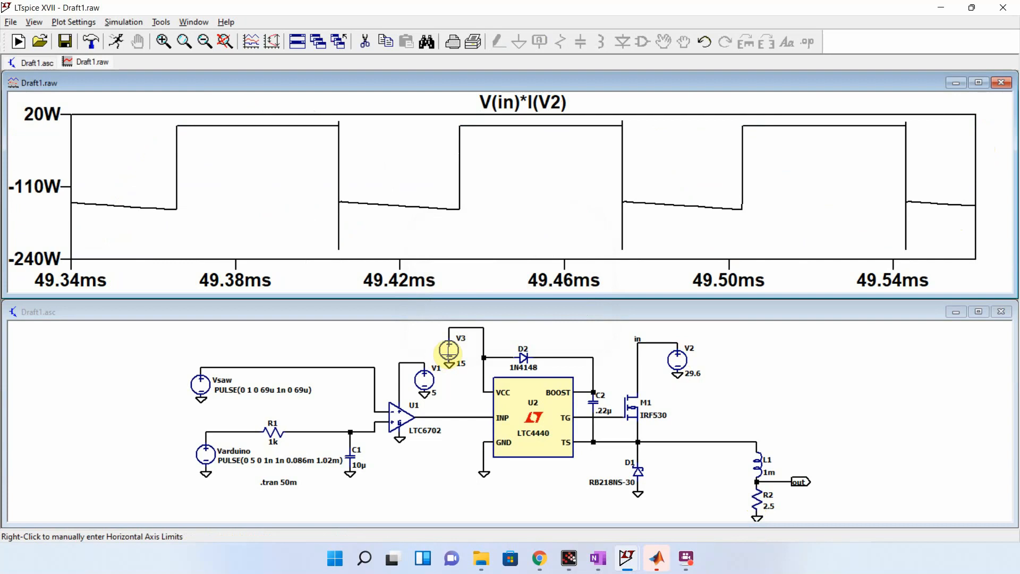
pyautogui.keyDown('alt'); pyautogui.click(449, 350); pyautogui.keyUp('alt')
pyautogui.keyDown('ctrl'); pyautogui.click(531, 100); pyautogui.keyUp('ctrl')
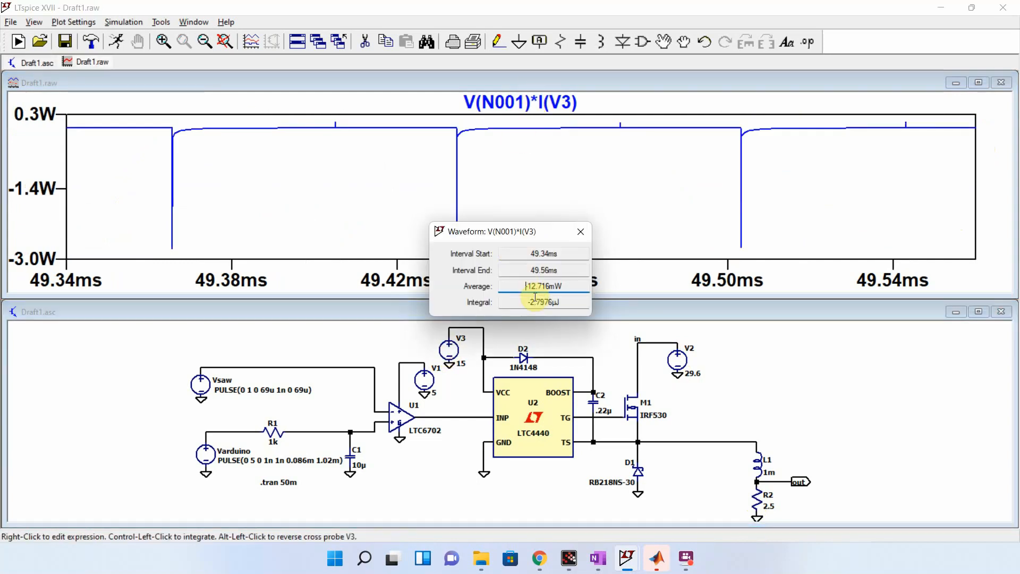
pyautogui.click(582, 232)
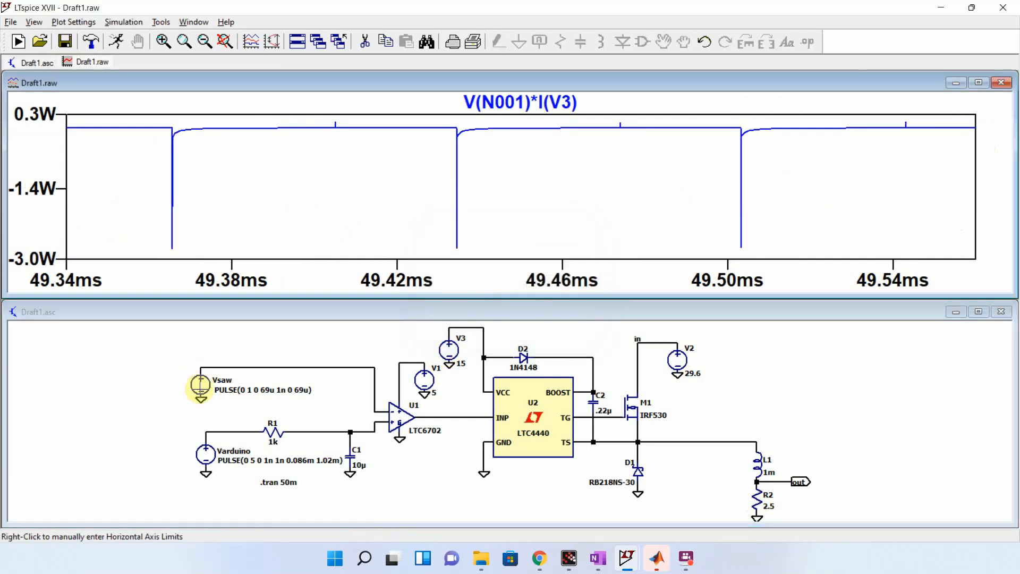
# Plot the power of the Vsaw source and read its average over the displayed interval.
pyautogui.keyDown('alt'); pyautogui.click(200, 387); pyautogui.keyUp('alt')
pyautogui.keyDown('ctrl'); pyautogui.click(497, 124); pyautogui.keyUp('ctrl')
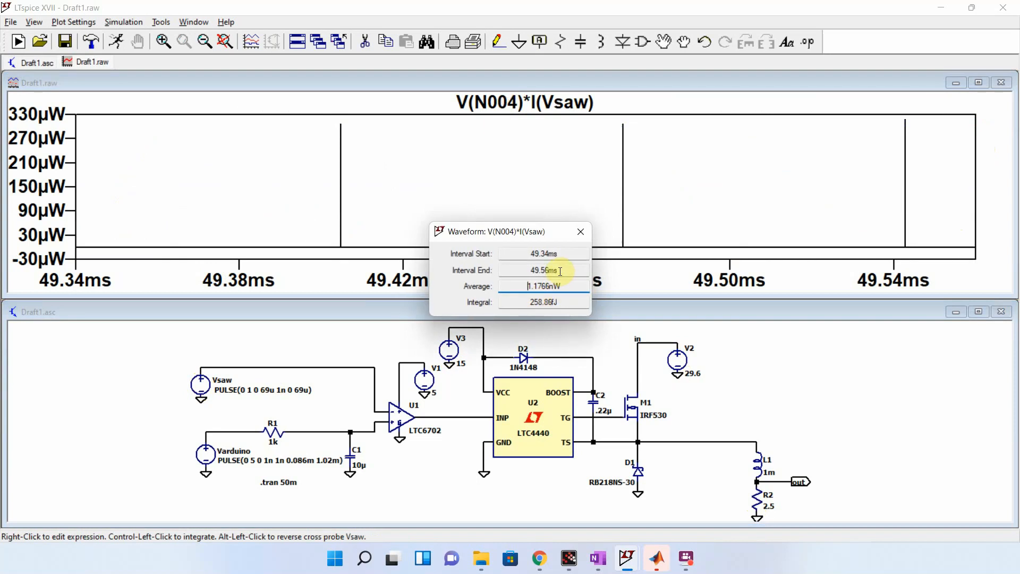
pyautogui.click(583, 232)
# Plot the currents through the Varduino, Vsaw and V1 sources one after another.
pyautogui.click(206, 455)
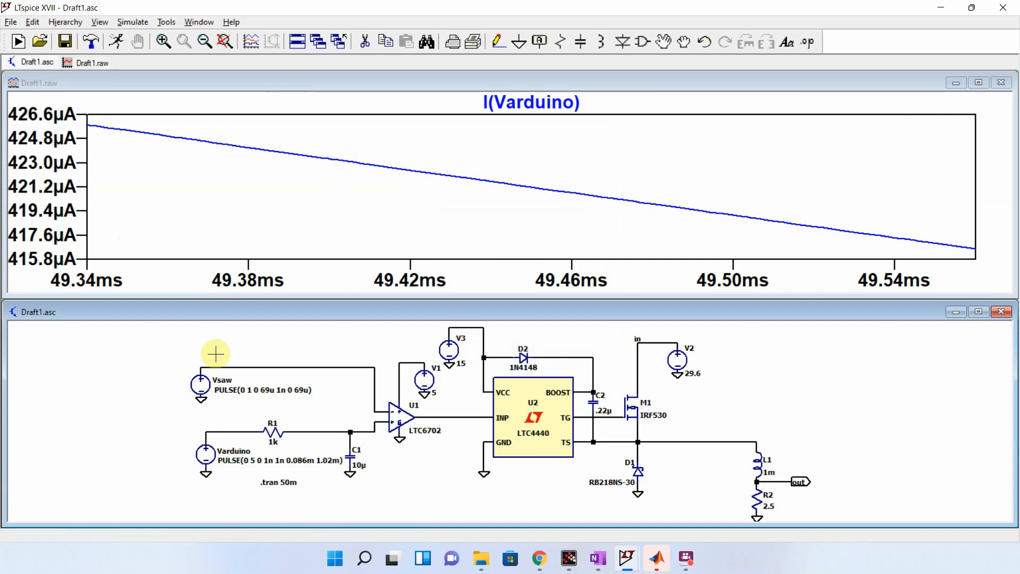
pyautogui.click(201, 385)
pyautogui.click(426, 380)
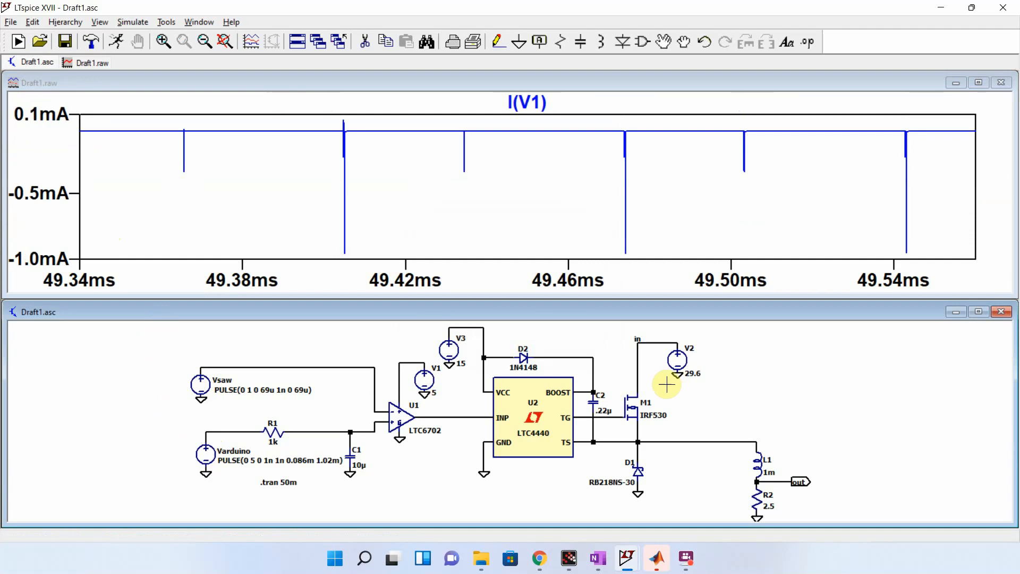
# Plot the voltage at the out label, followed by the current through load resistor R2.
pyautogui.click(790, 476)
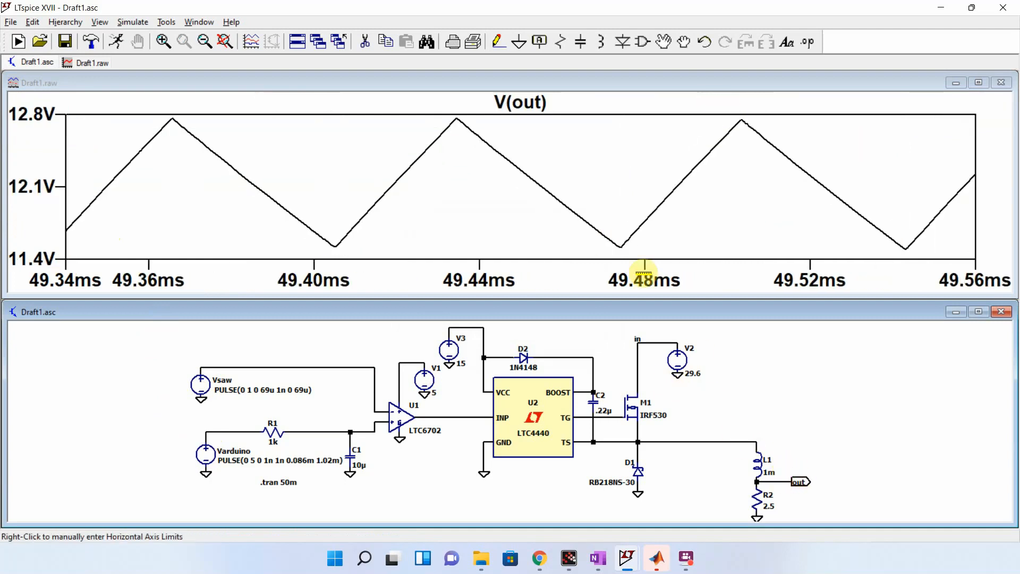
pyautogui.click(760, 500)
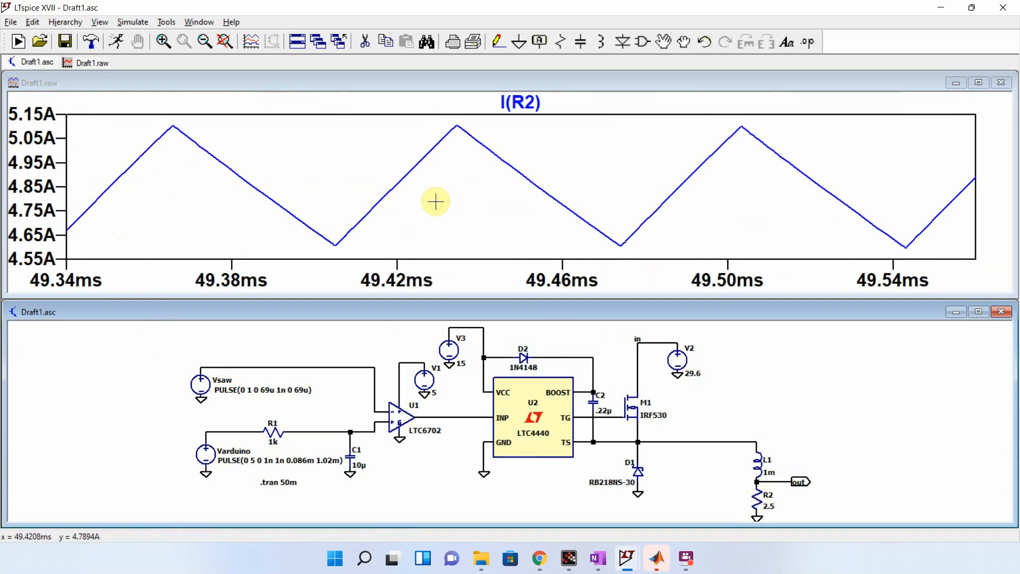